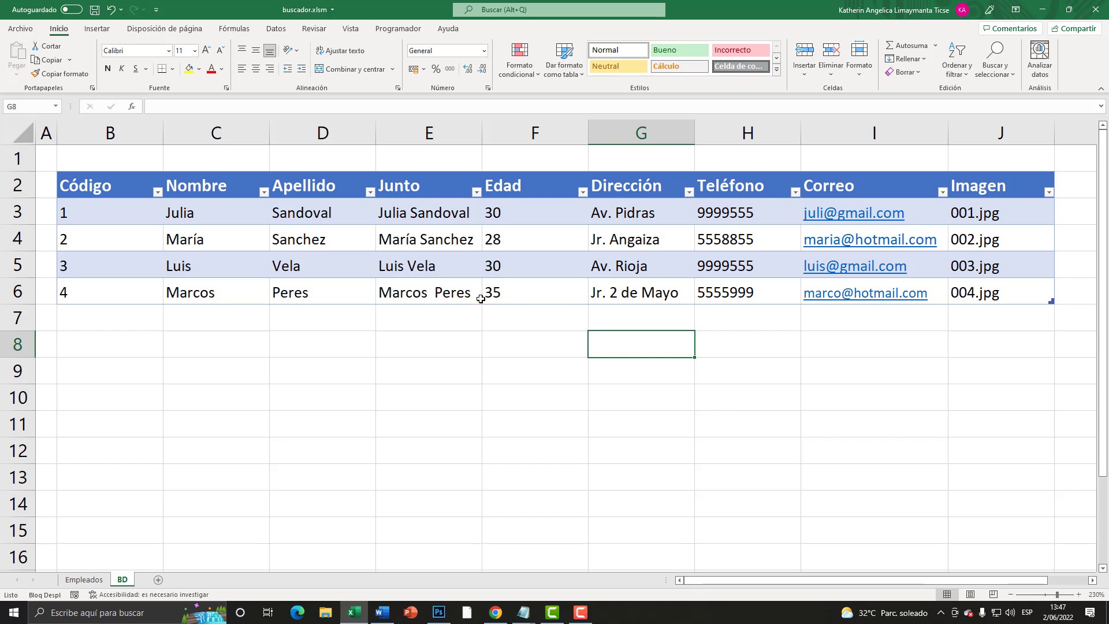
pyautogui.click(338, 286)
pyautogui.click(347, 264)
pyautogui.click(355, 237)
pyautogui.click(335, 215)
pyautogui.click(332, 239)
pyautogui.click(330, 265)
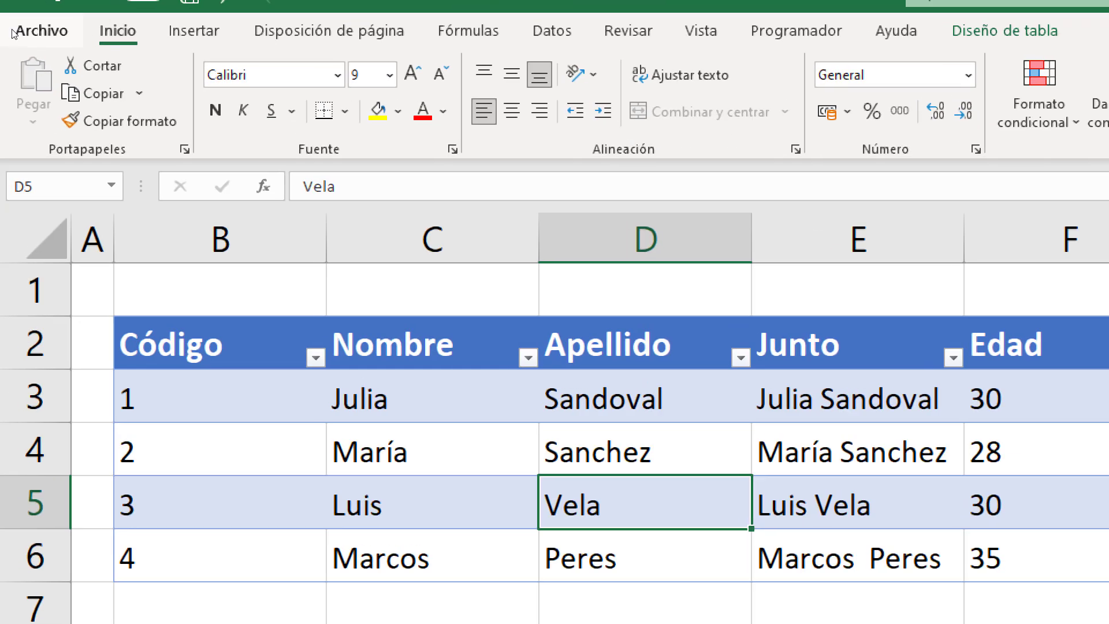
# Step: Open the workbook's Información page and examine its related dates and author properties
pyautogui.click(10, 29)
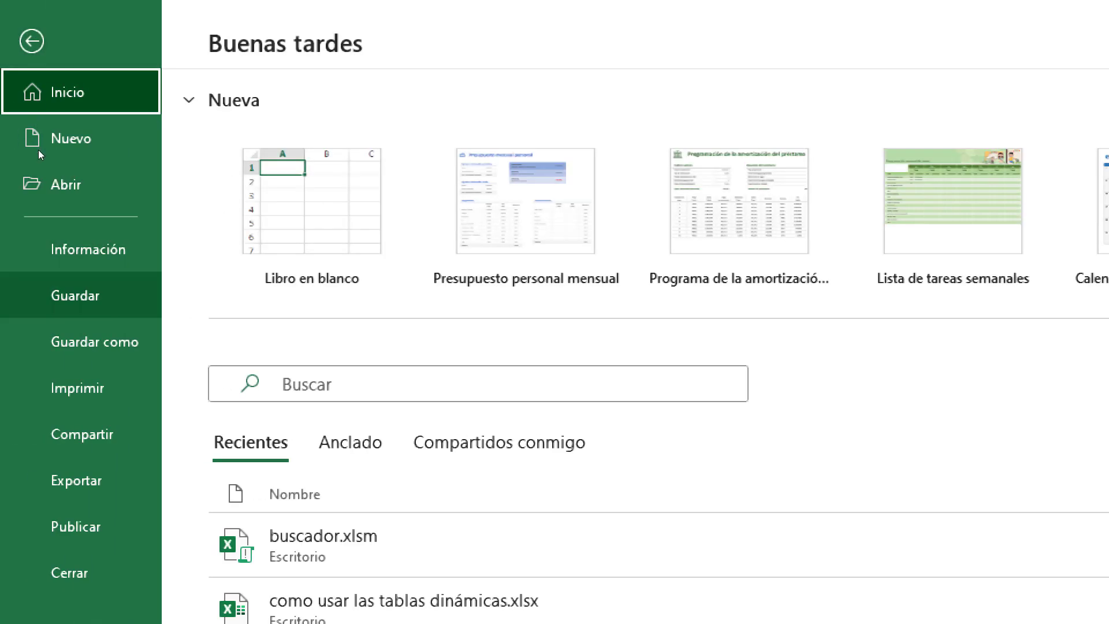
pyautogui.click(58, 247)
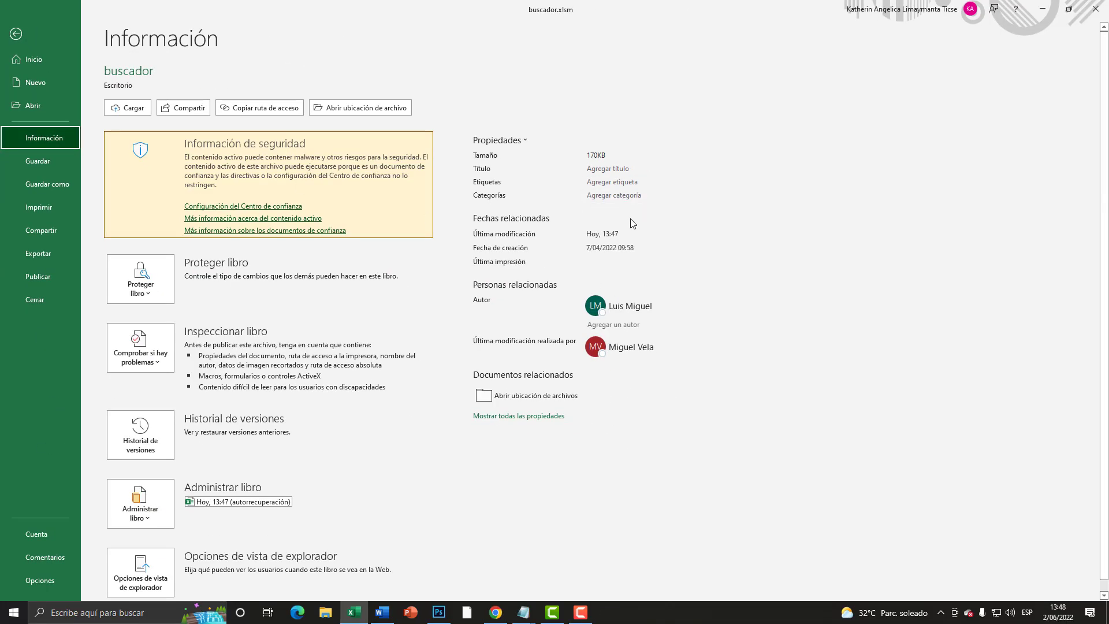
pyautogui.press('super+plus')
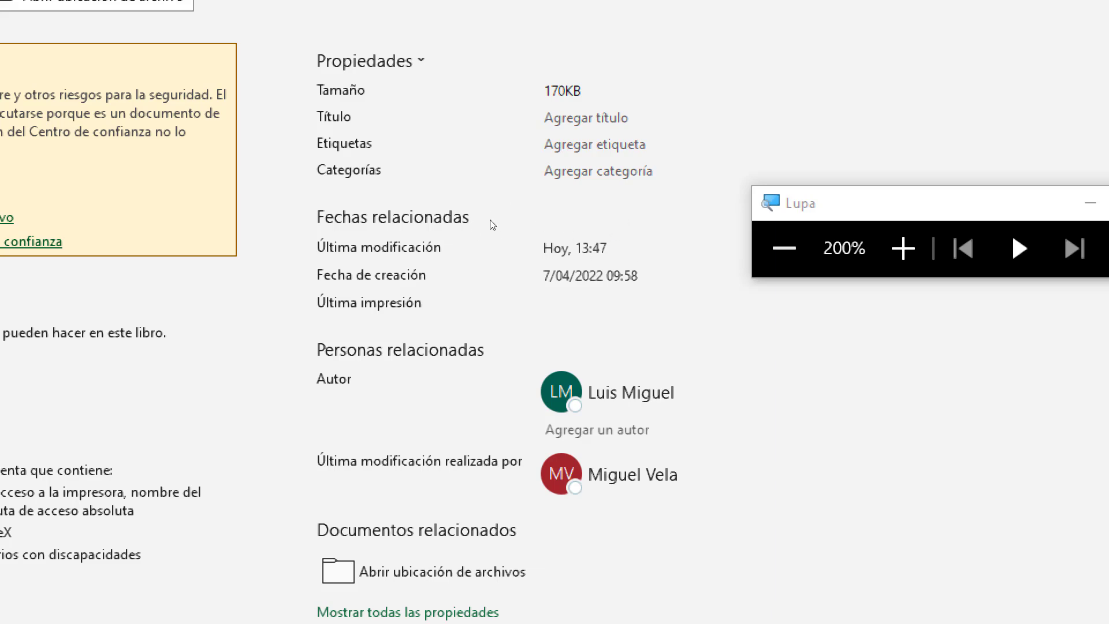
pyautogui.press('super+Escape')
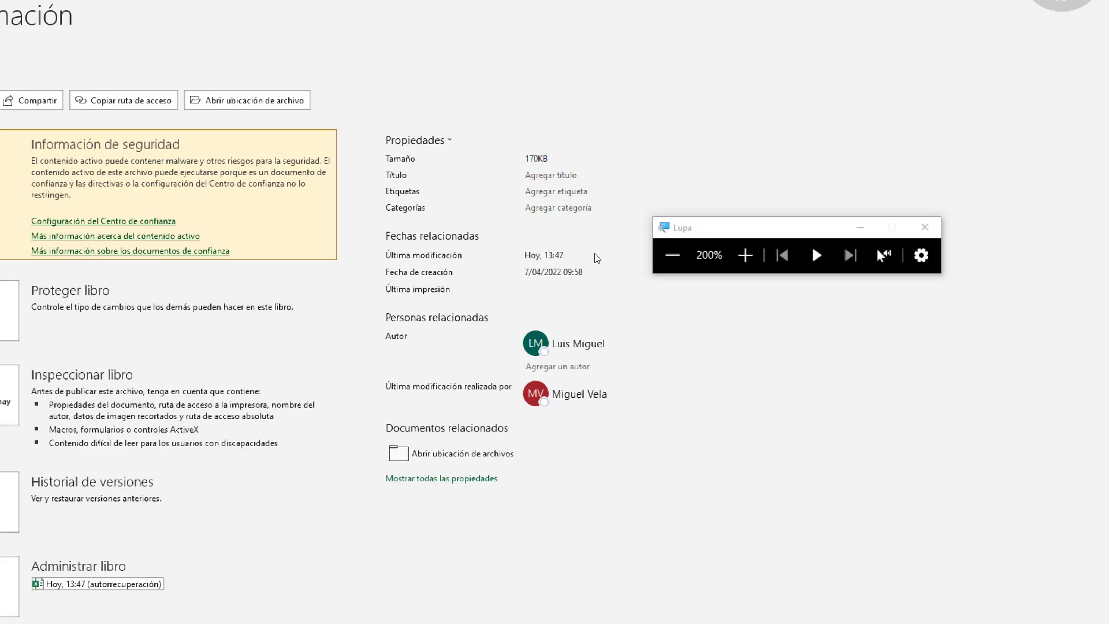
pyautogui.press('Escape')
# Step: Show the desktop and open the file properties of buscador.xlsm
pyautogui.press('super+d')
pyautogui.click(554, 209)
pyautogui.moveTo(553, 208)
pyautogui.press('super+plus')
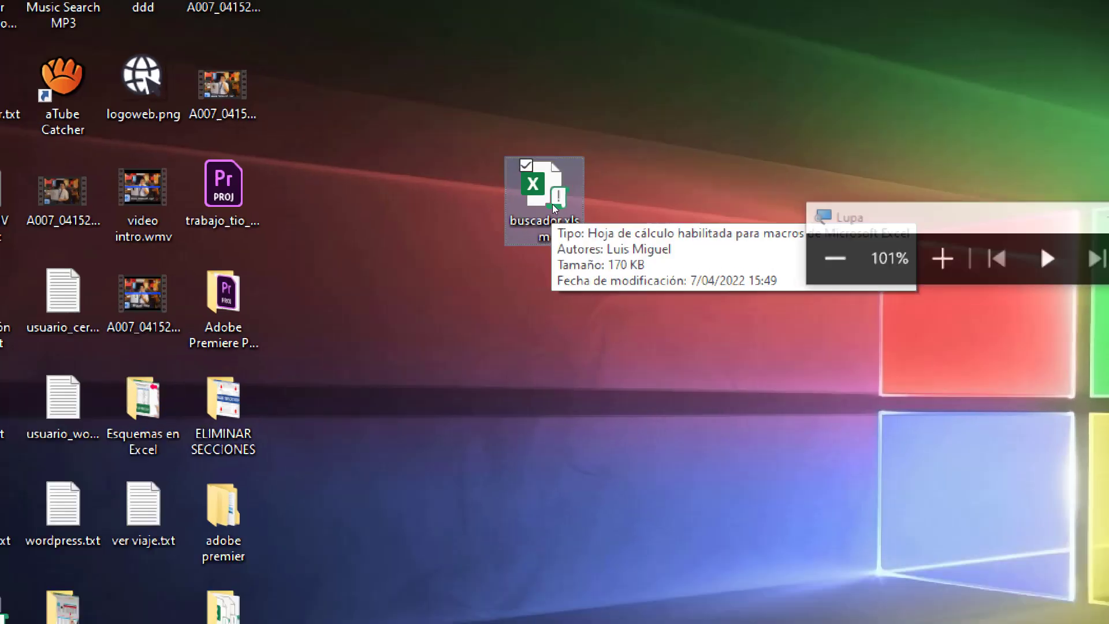
pyautogui.rightClick(547, 197)
pyautogui.press('super+Escape')
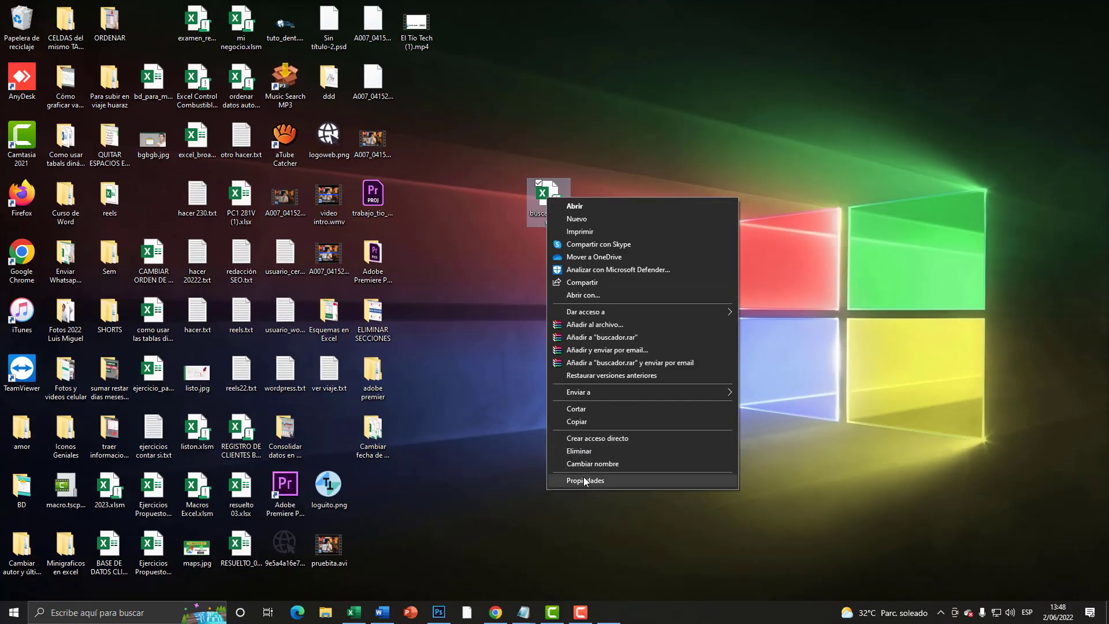
pyautogui.press('super+plus')
pyautogui.click(586, 480)
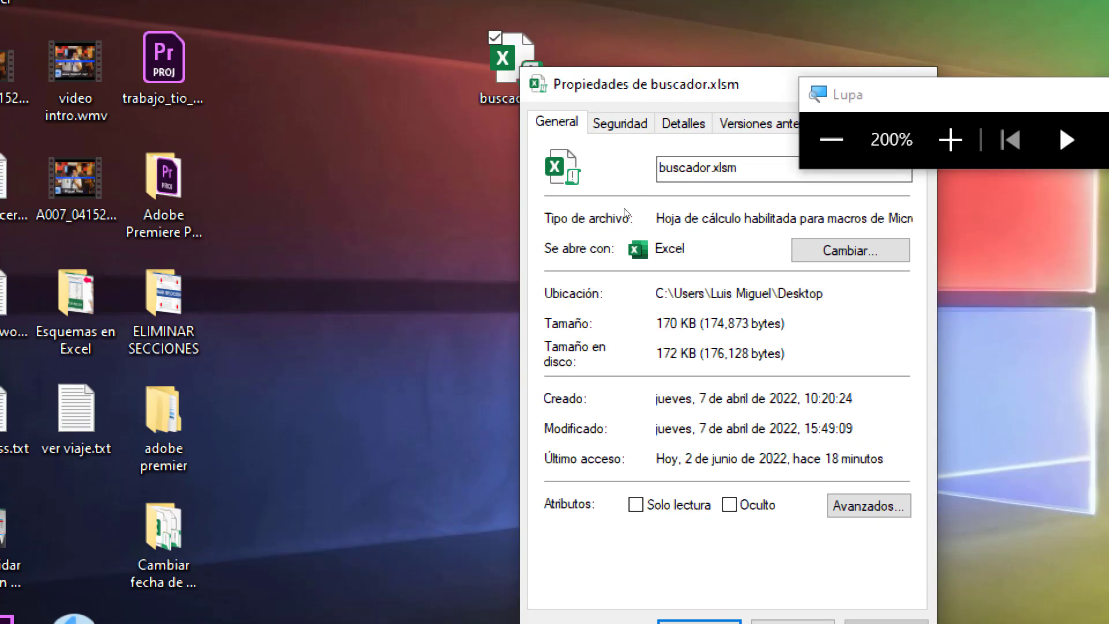
pyautogui.moveTo(661, 85); pyautogui.dragTo(365, 52)
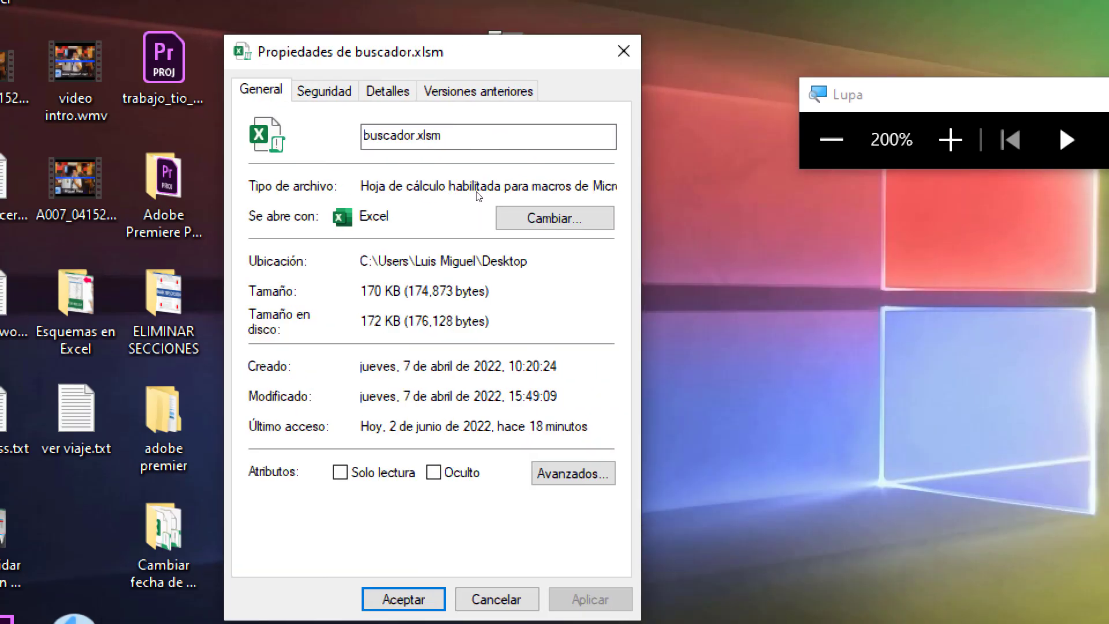
# Step: Examine the file's detailed properties, including its content-created and file creation dates, and close the properties
pyautogui.click(389, 90)
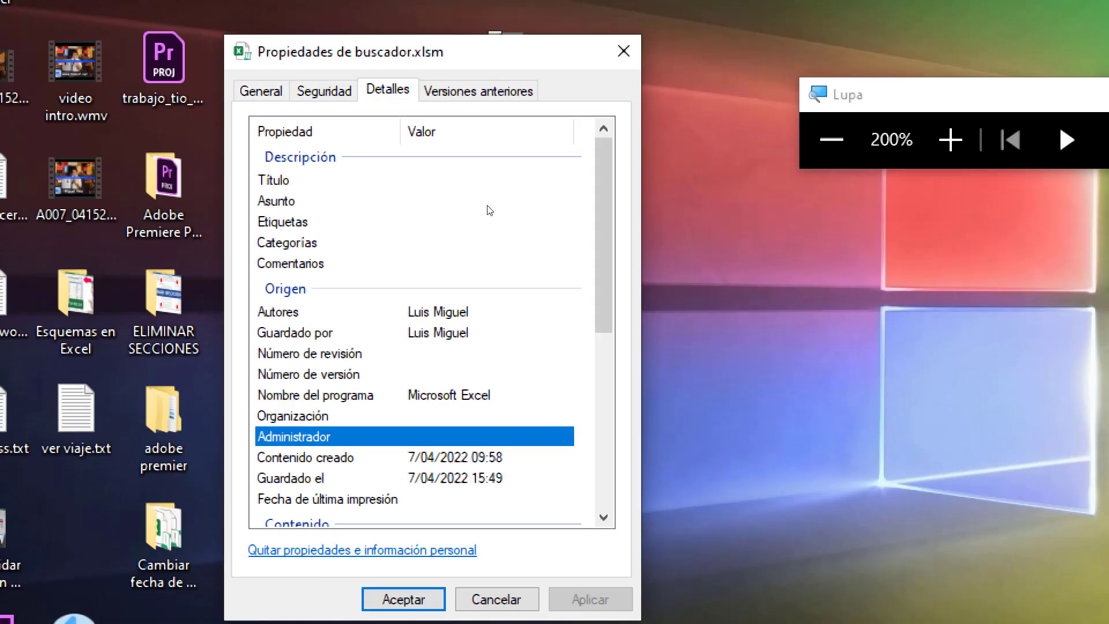
pyautogui.moveTo(594, 279); pyautogui.dragTo(593, 300)
pyautogui.click(459, 342)
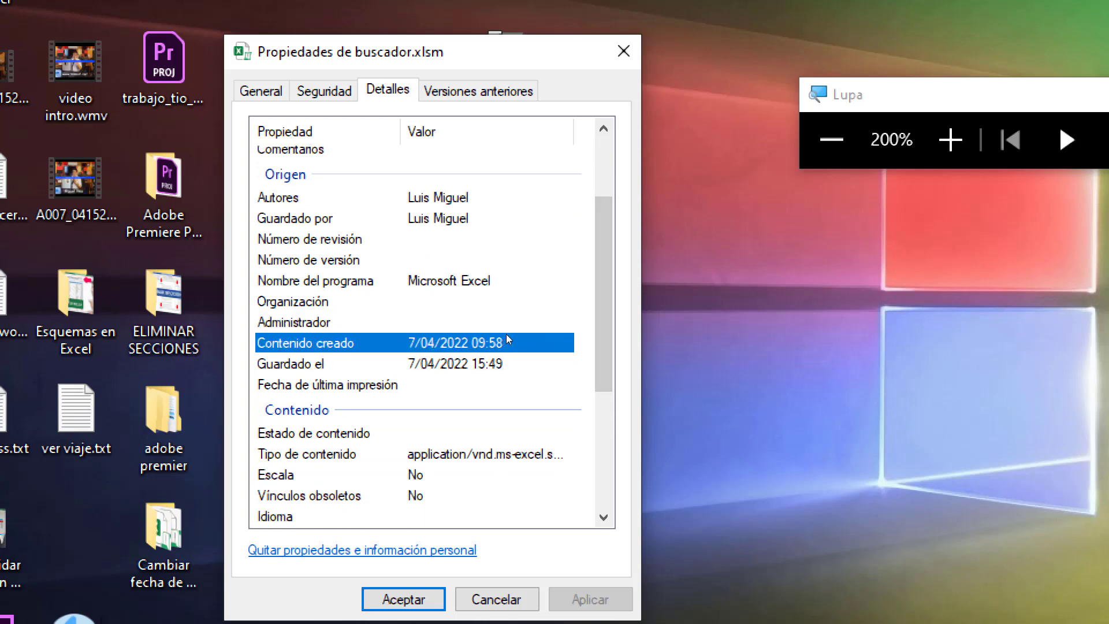
pyautogui.moveTo(588, 319); pyautogui.dragTo(589, 405)
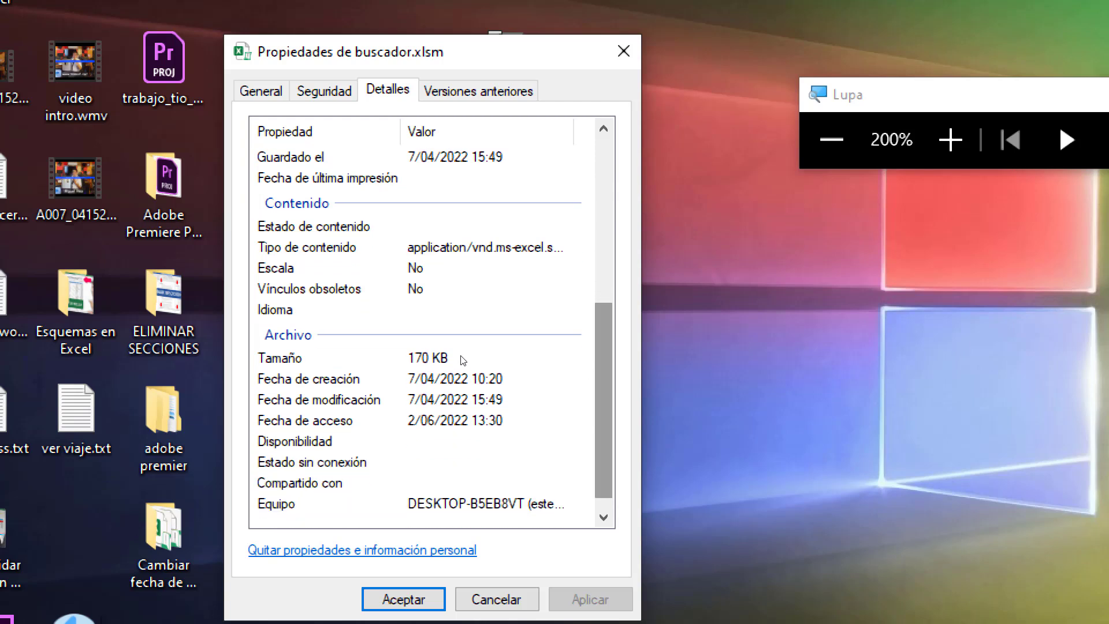
pyautogui.click(441, 372)
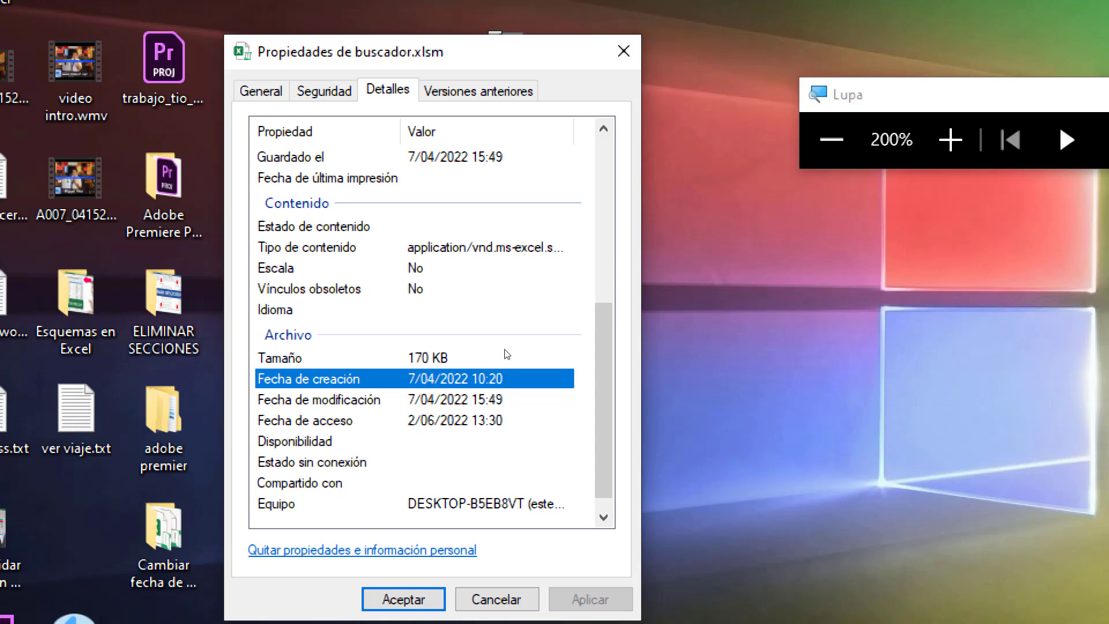
pyautogui.scroll(4, 593, 345)
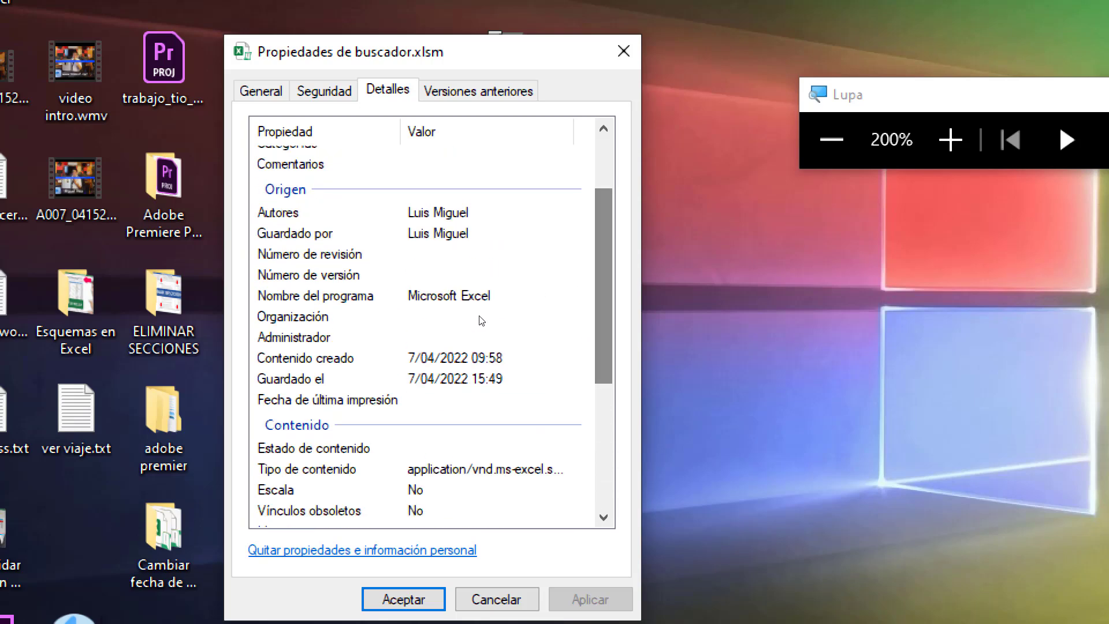
pyautogui.click(443, 350)
pyautogui.press('super+Escape')
pyautogui.press('Escape')
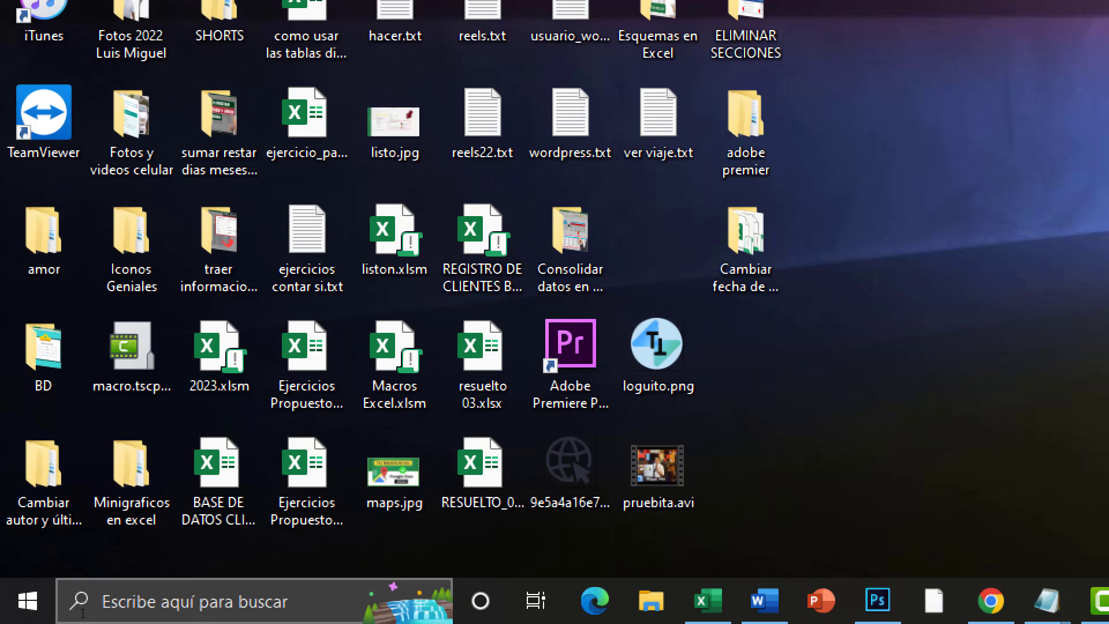
# Step: Search Windows for "mi pc", open Este equipo in File Explorer and display its view options
pyautogui.click(95, 614)
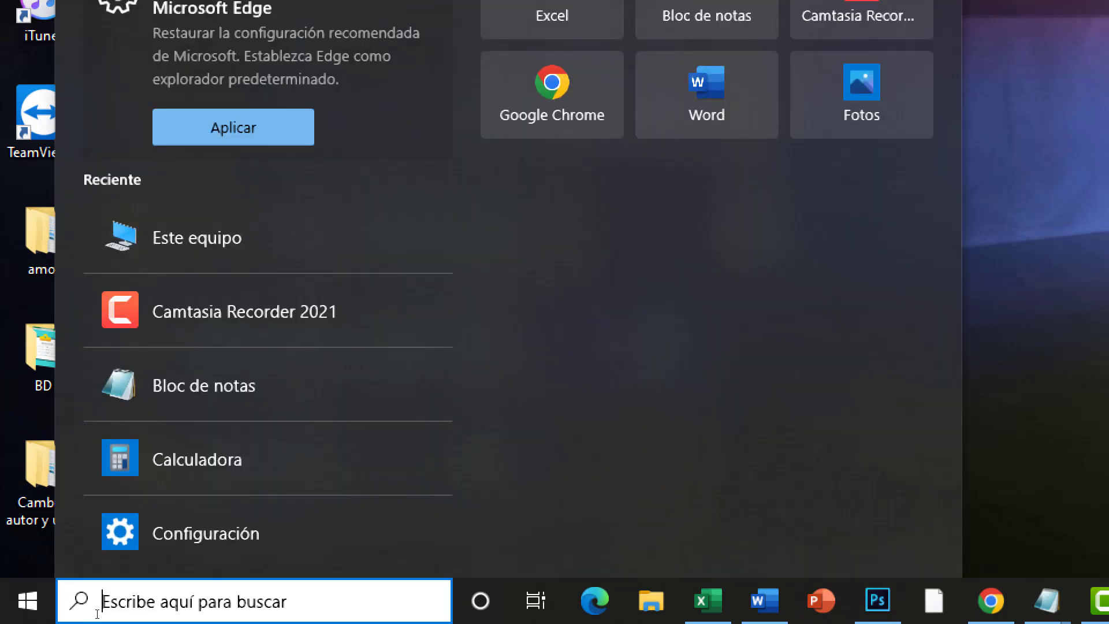
pyautogui.write('mi pc')
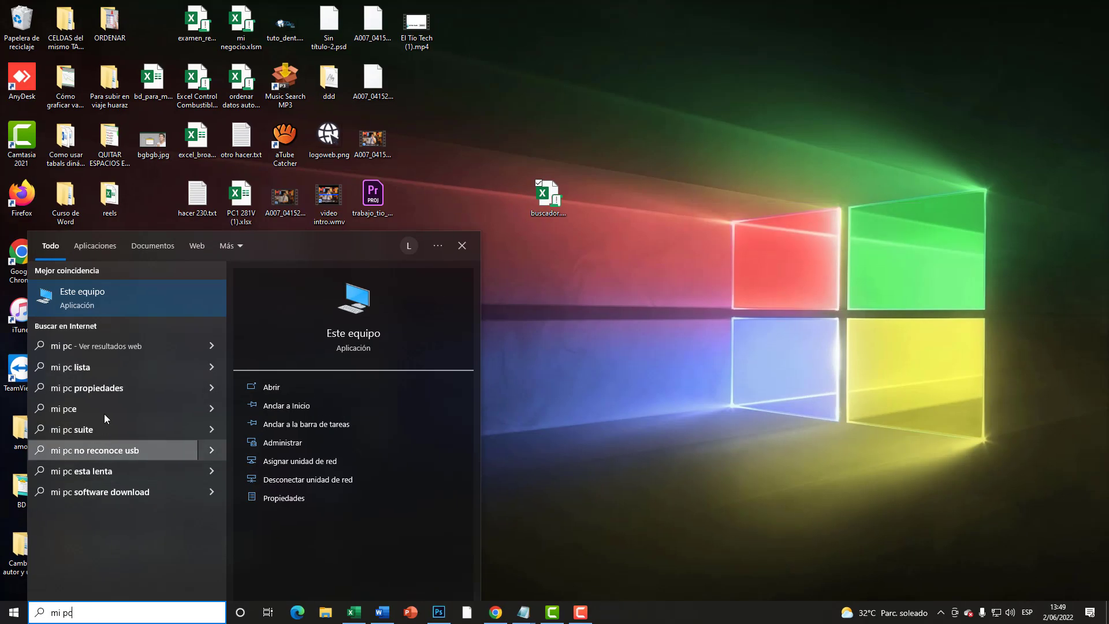
pyautogui.click(85, 297)
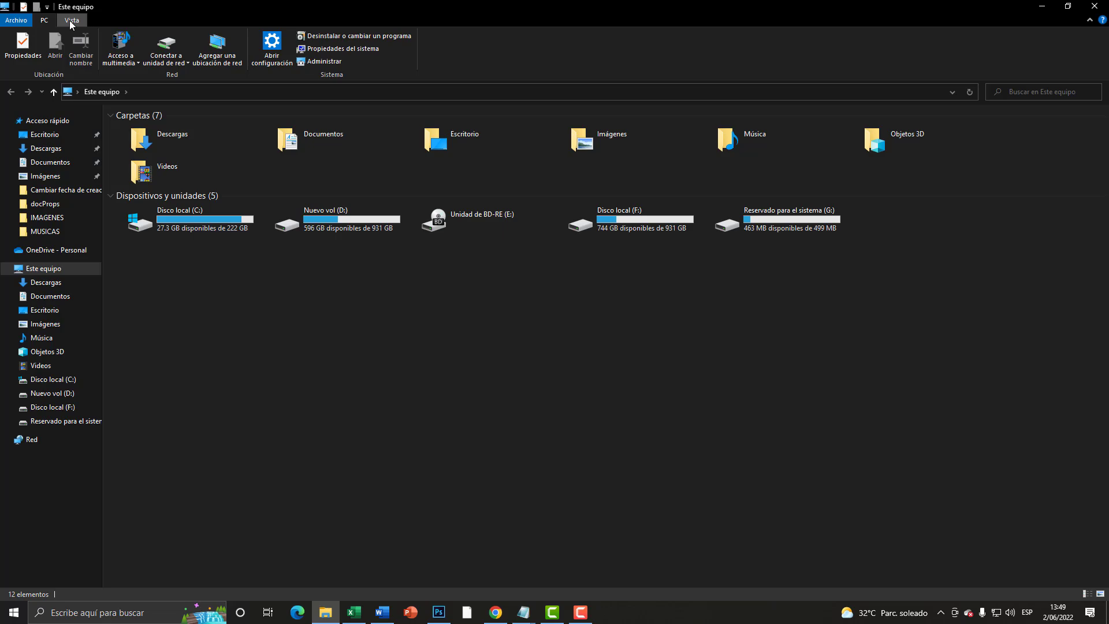
pyautogui.click(72, 20)
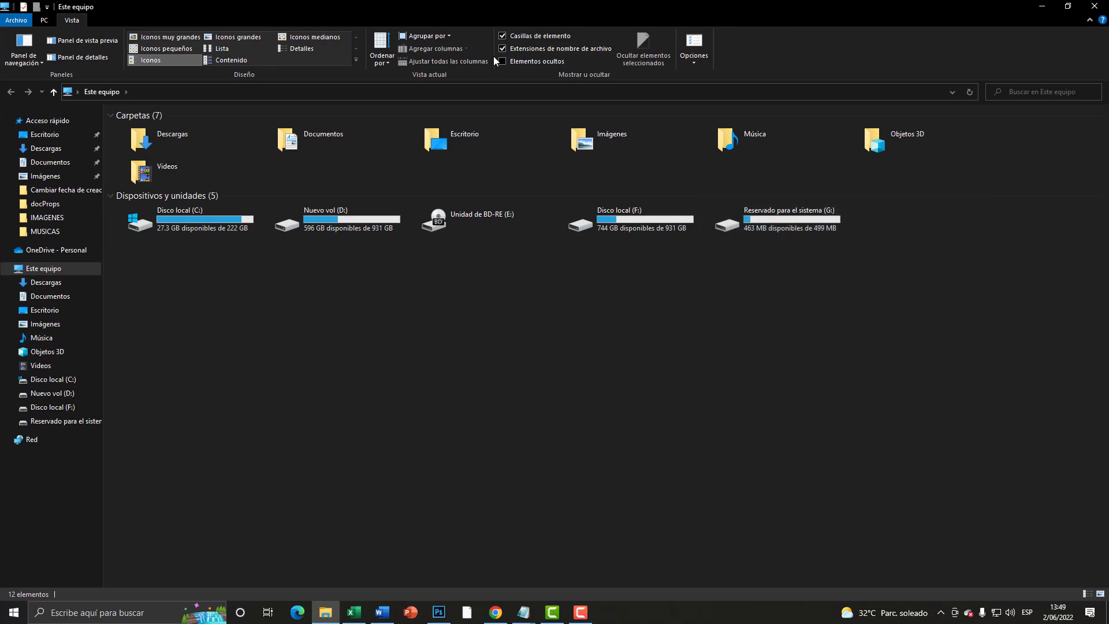
# Step: Turn the display of file name extensions off and back on
pyautogui.press('super+plus')
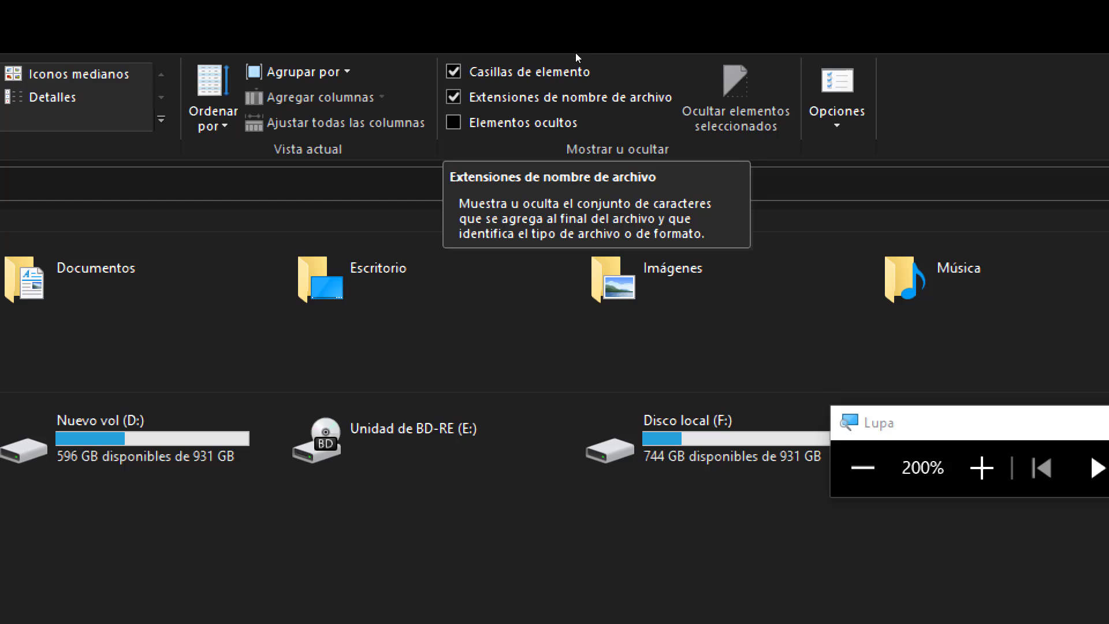
pyautogui.click(454, 97)
pyautogui.click(453, 97)
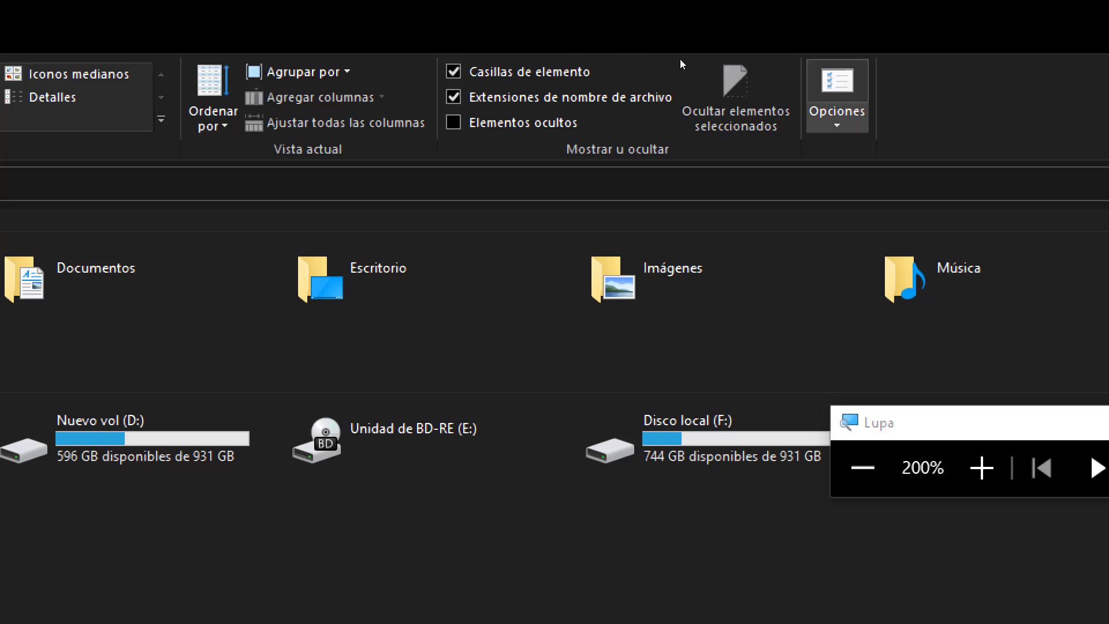
pyautogui.press('super+Escape')
# Step: Open the folder and search options and show the advanced view settings
pyautogui.click(697, 61)
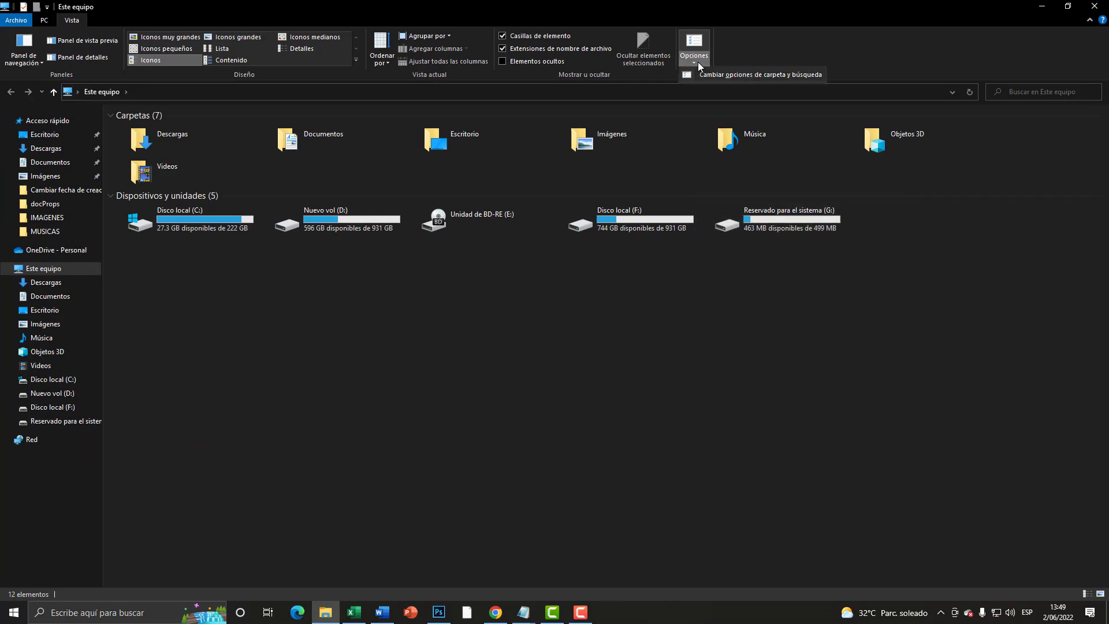
pyautogui.press('super+plus')
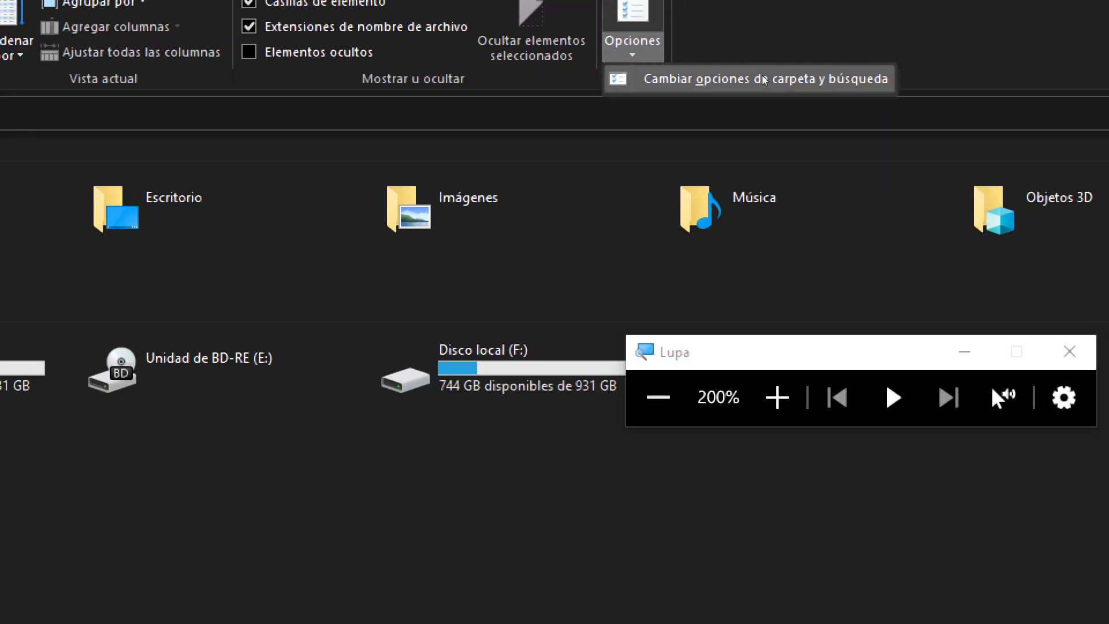
pyautogui.click(763, 80)
pyautogui.press('super+Escape')
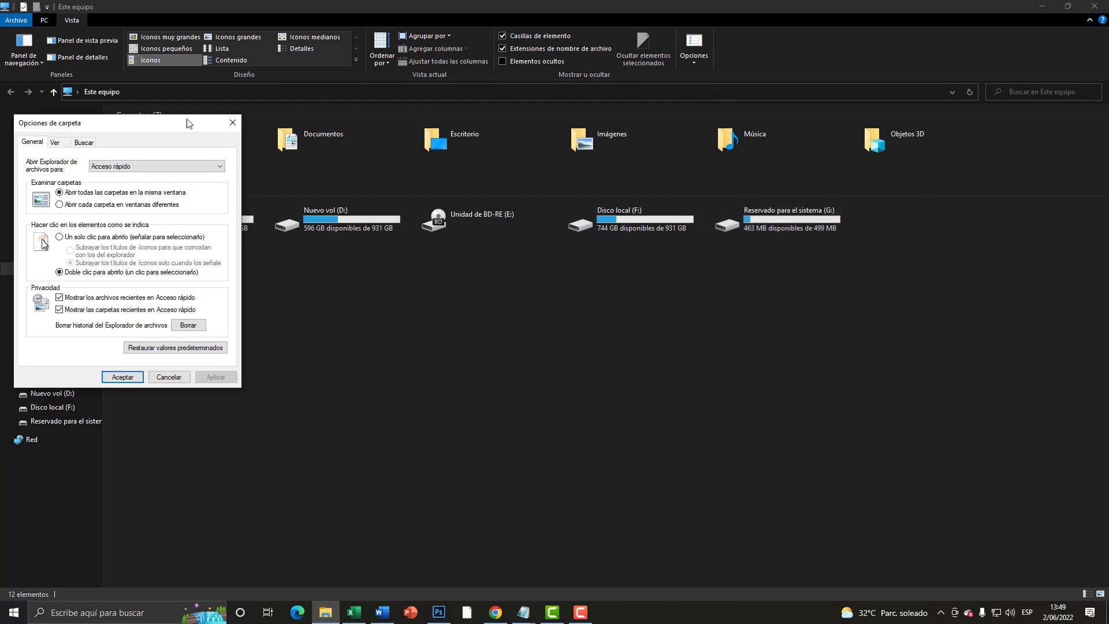
pyautogui.moveTo(147, 130); pyautogui.dragTo(519, 122)
pyautogui.click(427, 136)
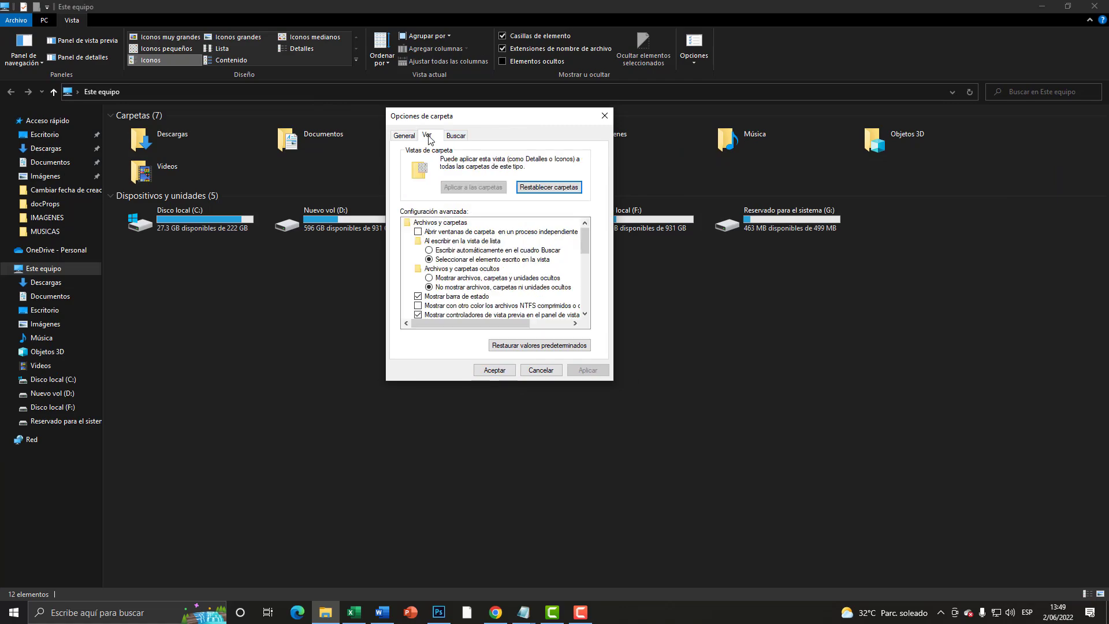
# Step: Keep hiding of extensions for known file types turned off, accept the folder options and close File Explorer
pyautogui.press('super+plus')
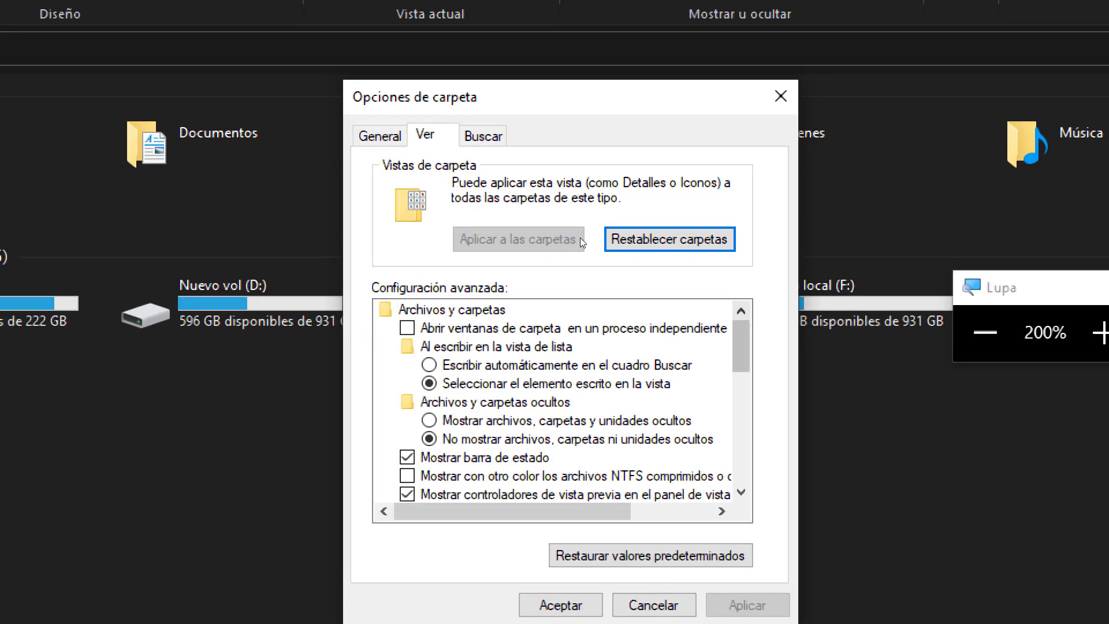
pyautogui.moveTo(741, 346); pyautogui.dragTo(741, 430)
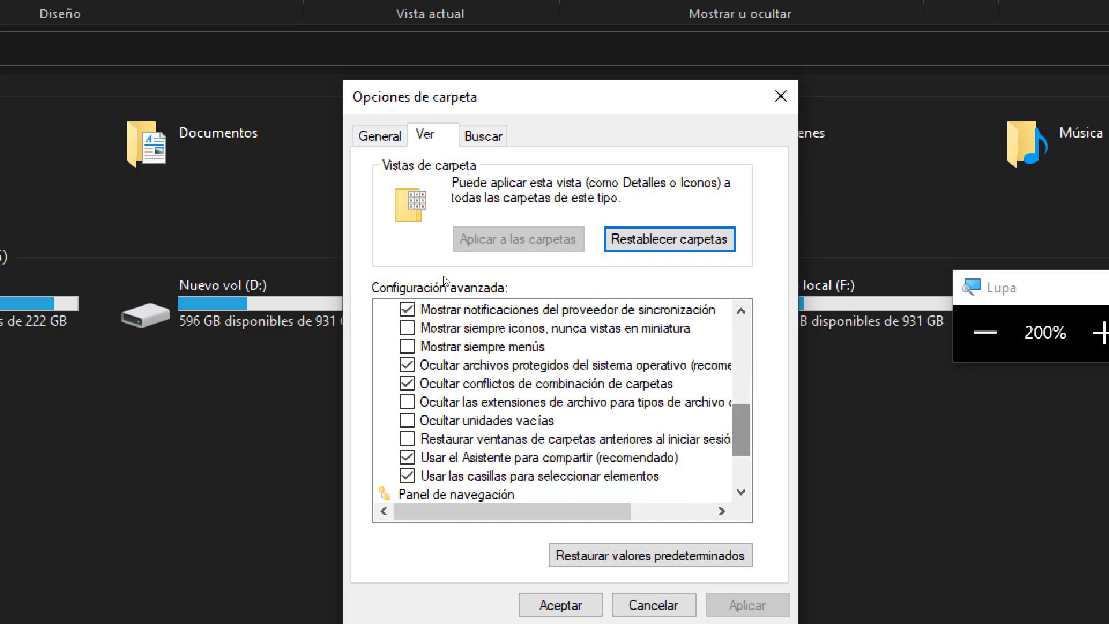
pyautogui.click(407, 401)
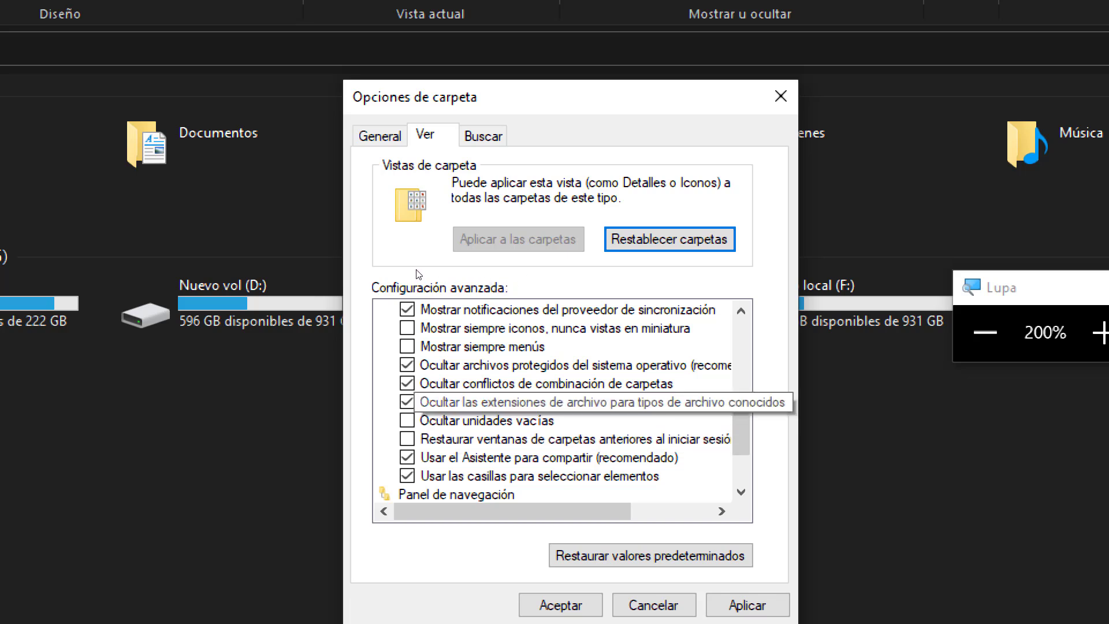
pyautogui.press('space')
pyautogui.press('super+Escape')
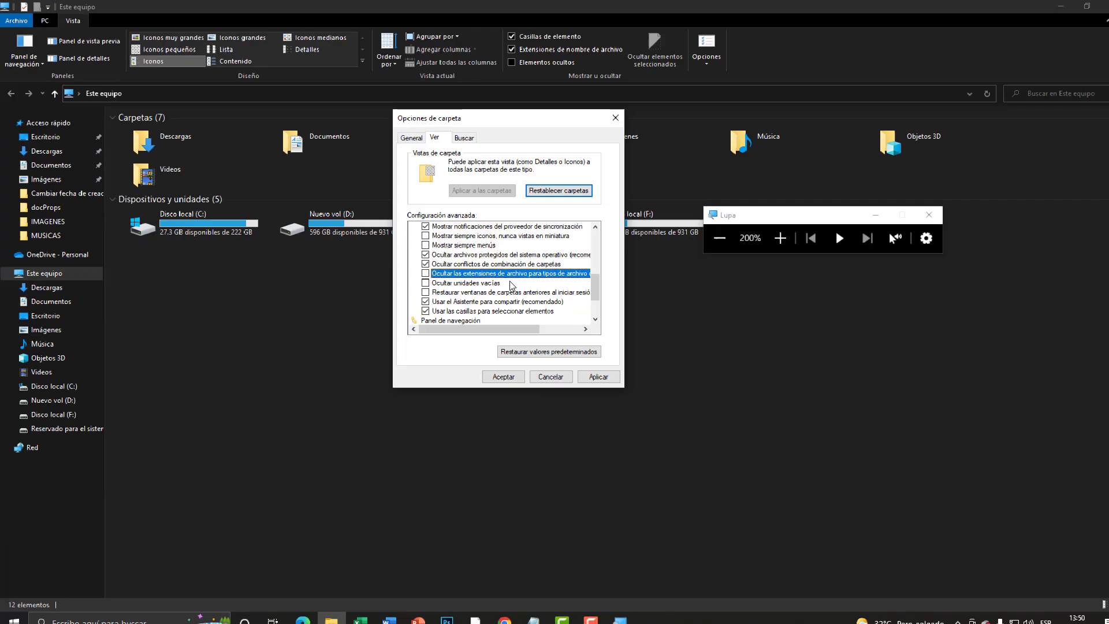
pyautogui.click(508, 370)
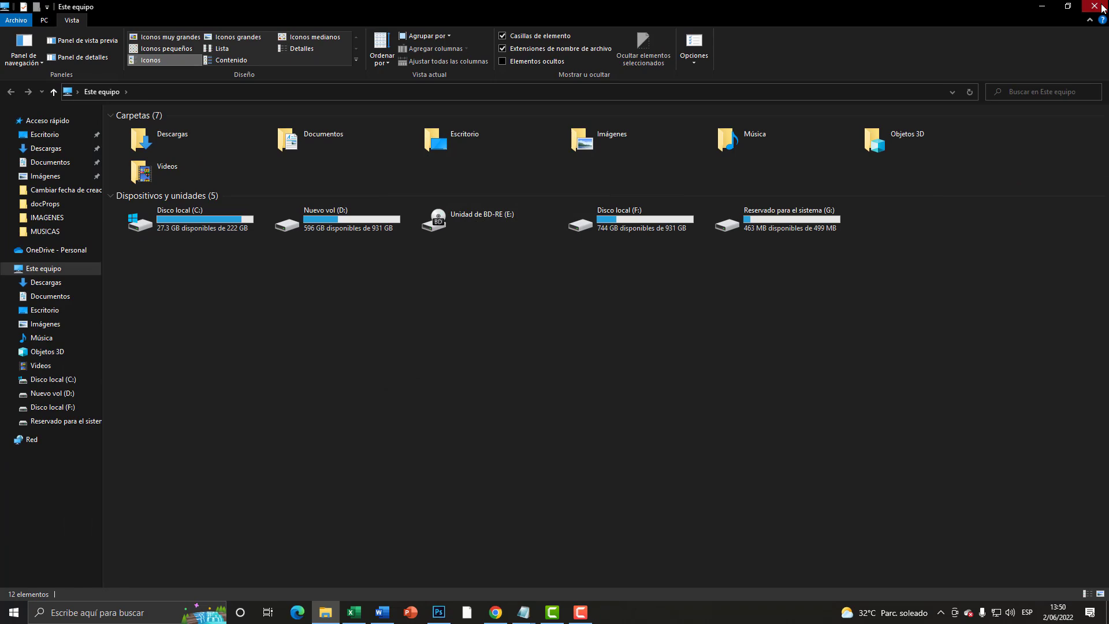
pyautogui.click(1096, 7)
# Step: Open the name of buscador.xlsm on the desktop for editing and highlight its .xlsm extension without changing it
pyautogui.moveTo(561, 215)
pyautogui.press('super+plus')
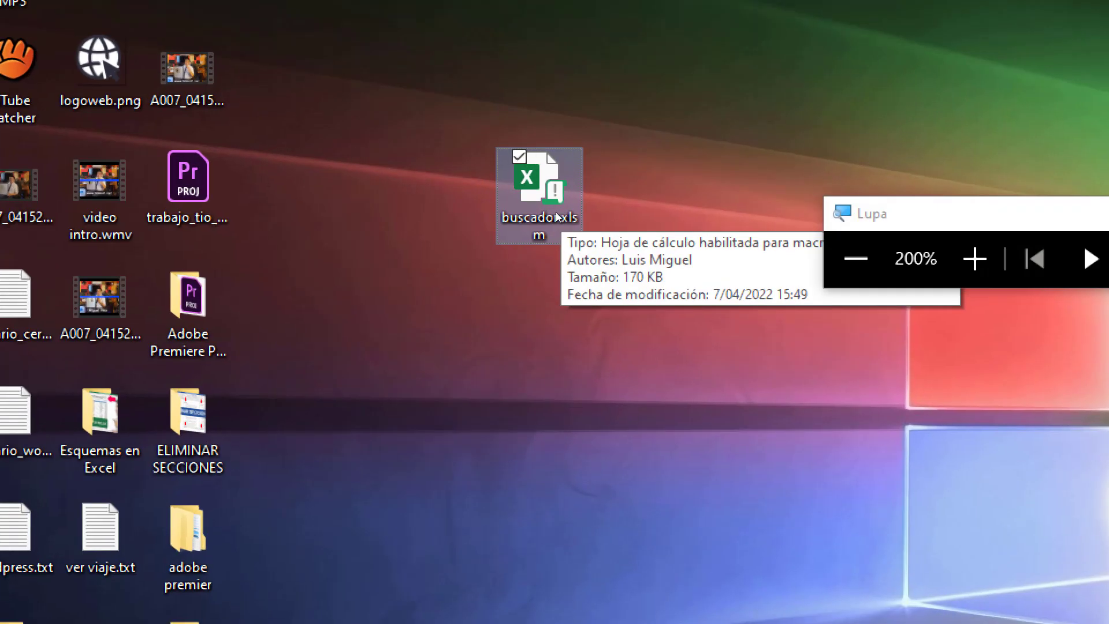
pyautogui.click(542, 225)
pyautogui.press('Right')
pyautogui.press('End')
pyautogui.hotkey('shift', 'Left')
pyautogui.hotkey('shift', 'Left')
pyautogui.hotkey('shift', 'Left')
pyautogui.hotkey('shift', 'Left')
pyautogui.hotkey('shift', 'Left')
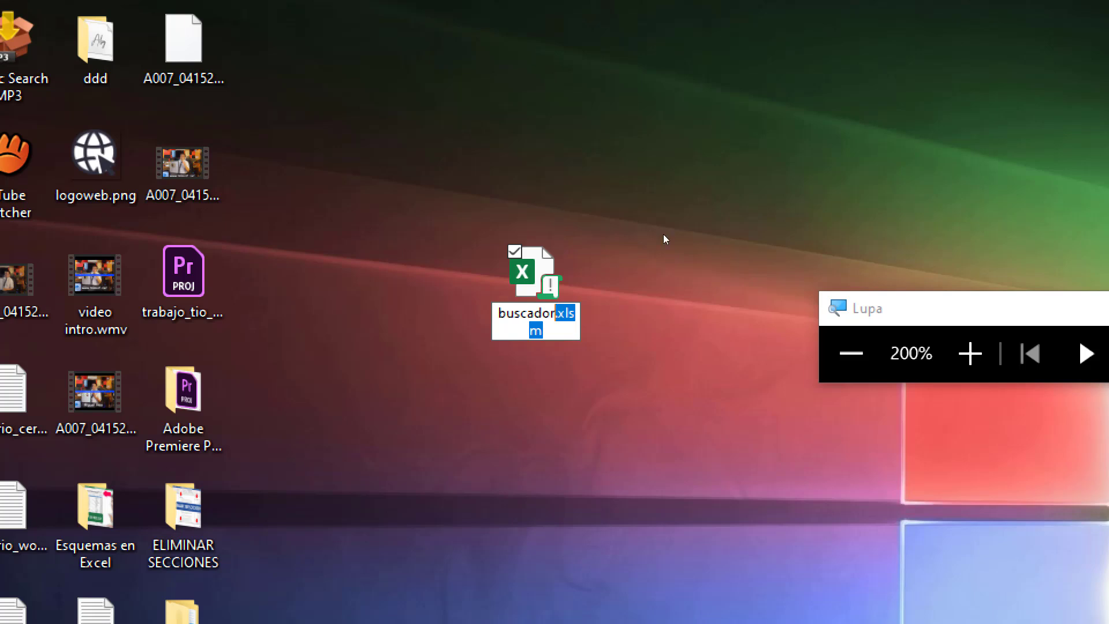
pyautogui.press('super+Escape')
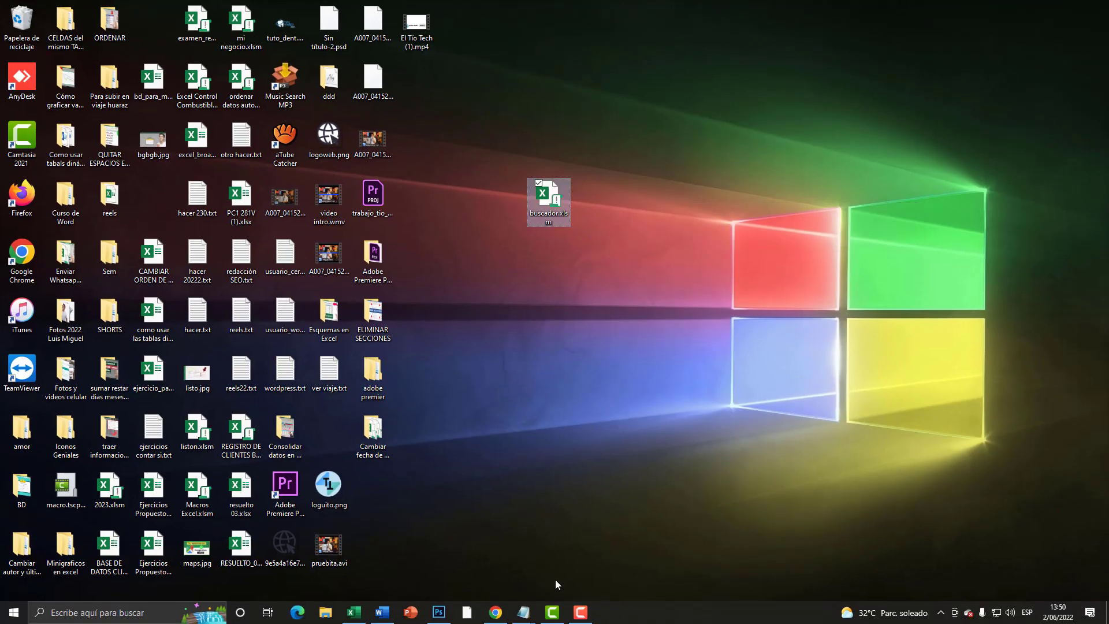
# Step: Bring up the blank Notepad window and switch back to the buscador.xlsm workbook in Excel
pyautogui.click(525, 612)
pyautogui.click(709, 563)
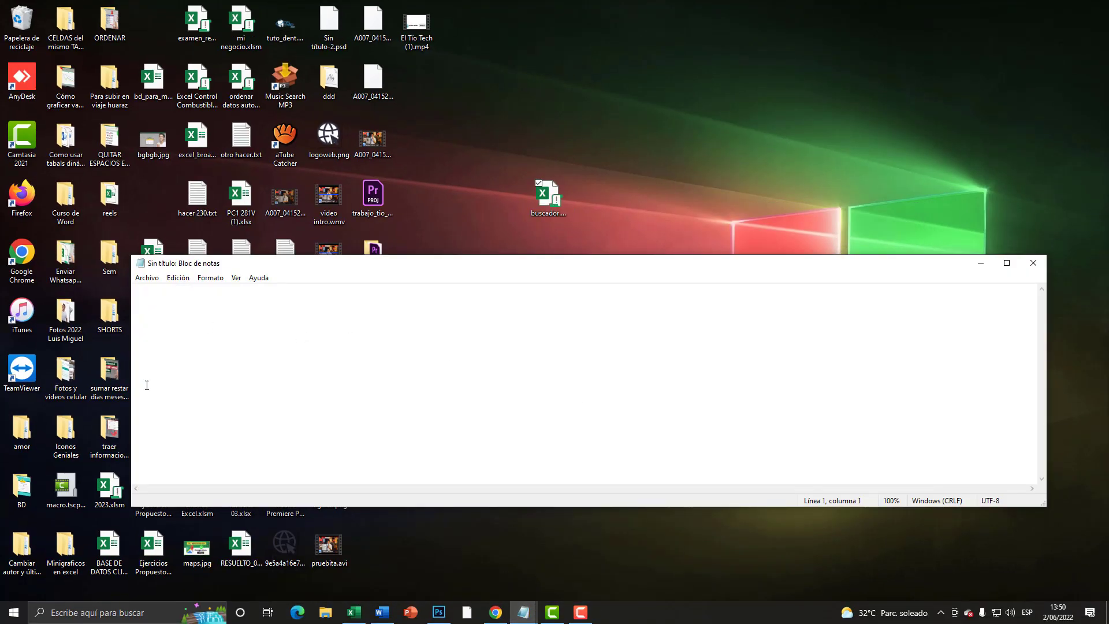
pyautogui.click(365, 619)
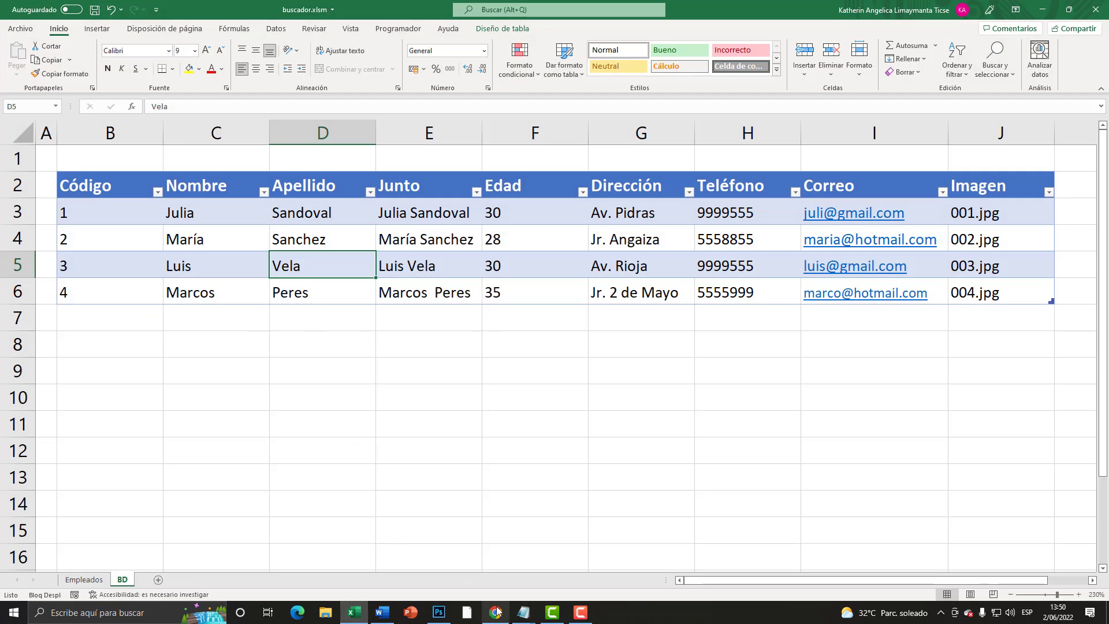
# Step: Switch to the blank Notepad window and write .xlsm on the first line
pyautogui.click(532, 611)
pyautogui.click(677, 567)
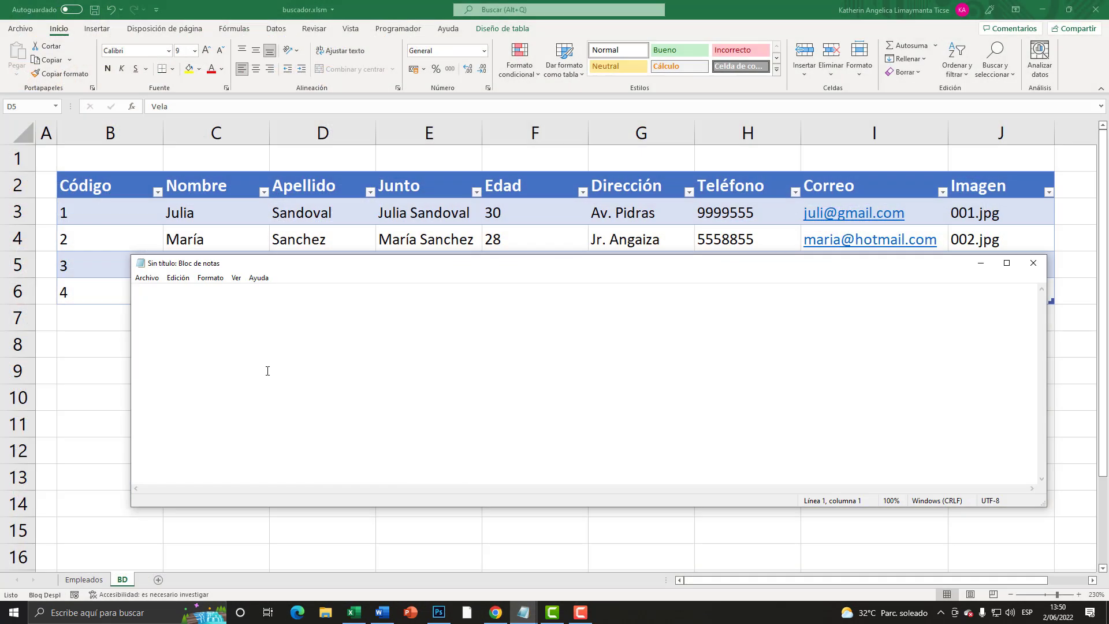
pyautogui.write('.xlsx')
pyautogui.press('BackSpace')
pyautogui.write('m')
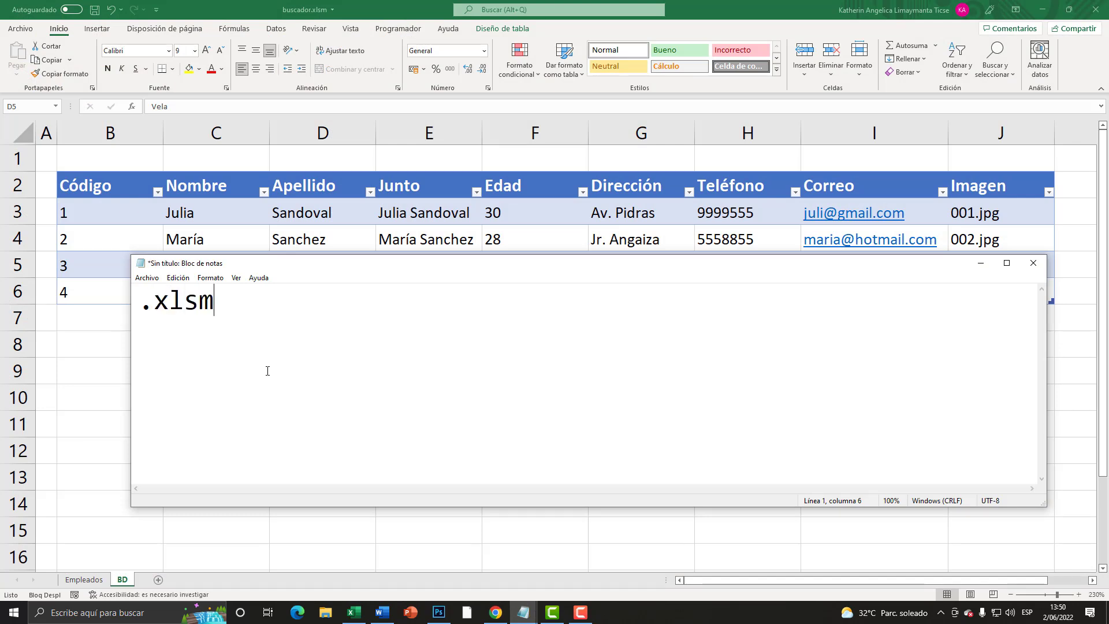
# Step: Set the Notepad font size to 48
pyautogui.moveTo(212, 302); pyautogui.dragTo(140, 301)
pyautogui.click(210, 277)
pyautogui.click(231, 304)
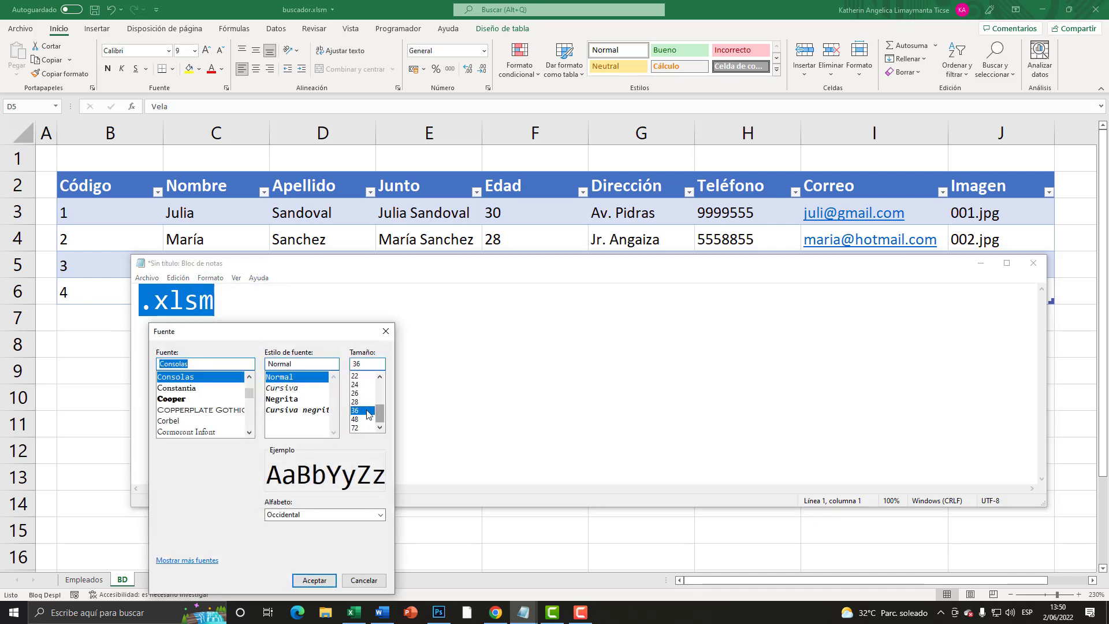
pyautogui.click(356, 420)
pyautogui.click(332, 583)
pyautogui.click(250, 333)
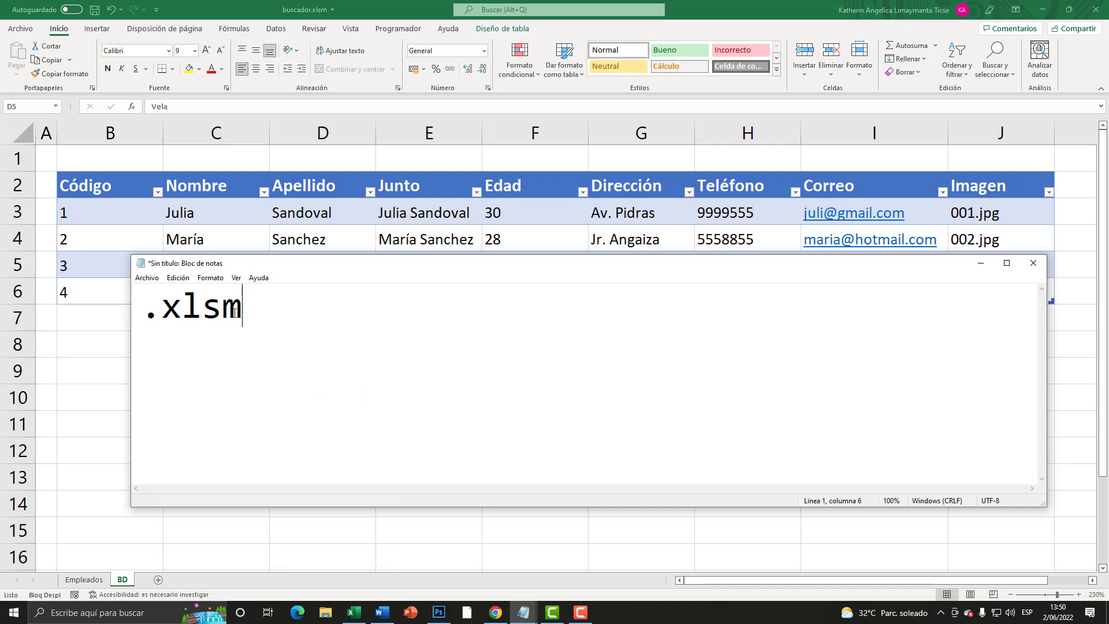
# Step: Add .xlsx and .xls on separate lines below .xlsm and highlight the listed Excel extensions
pyautogui.press('Return')
pyautogui.write('.xlsx')
pyautogui.press('Return')
pyautogui.write('.')
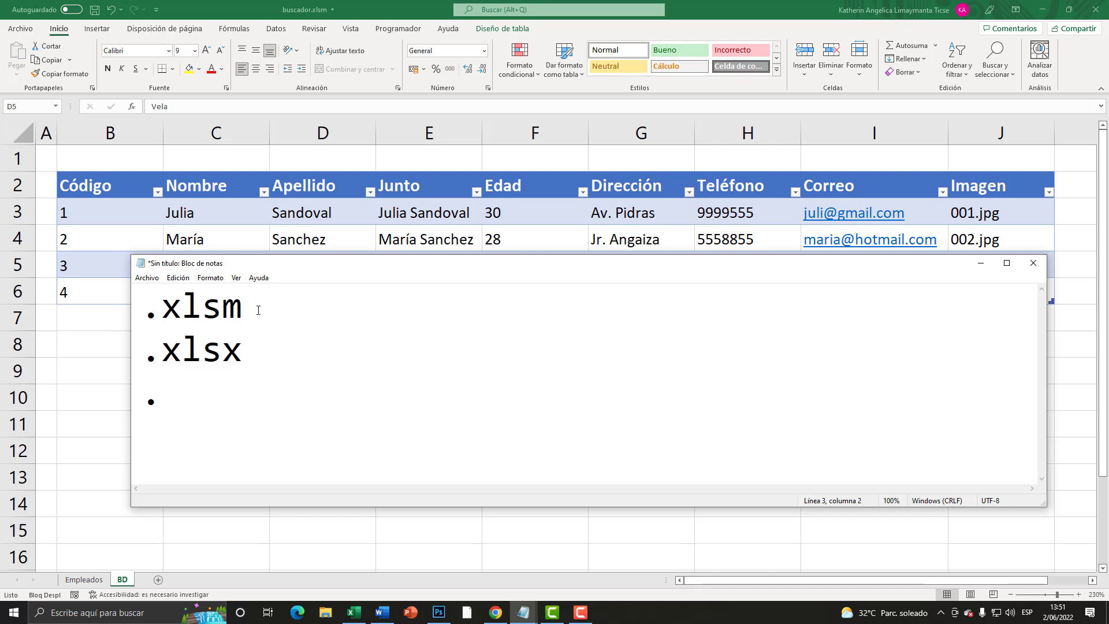
pyautogui.write('xls')
pyautogui.moveTo(281, 389); pyautogui.dragTo(133, 311)
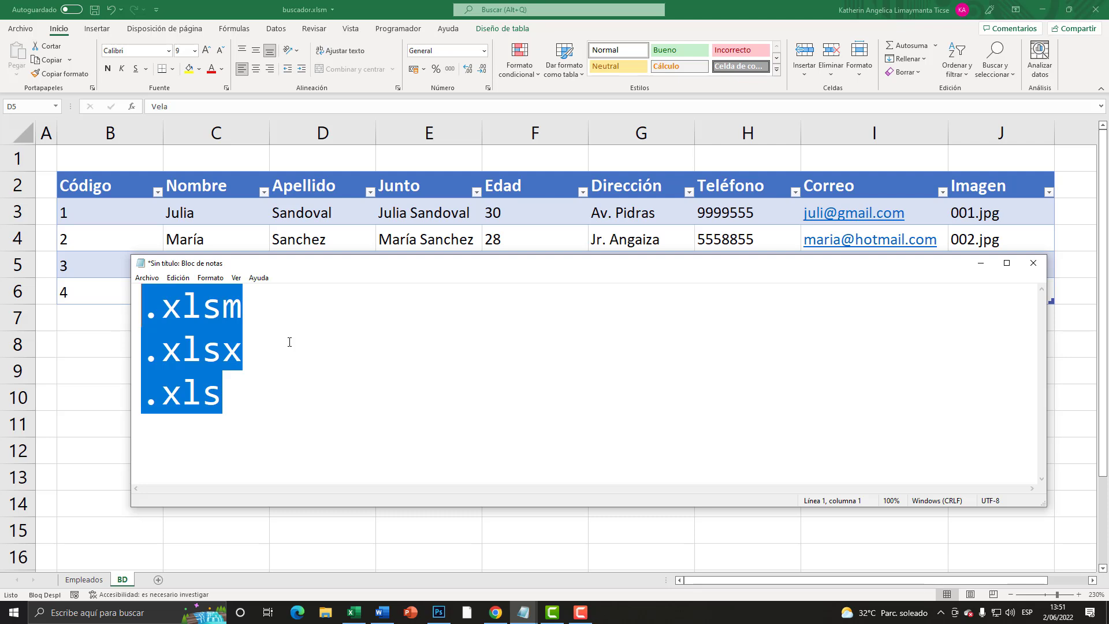
pyautogui.moveTo(263, 316); pyautogui.dragTo(134, 310)
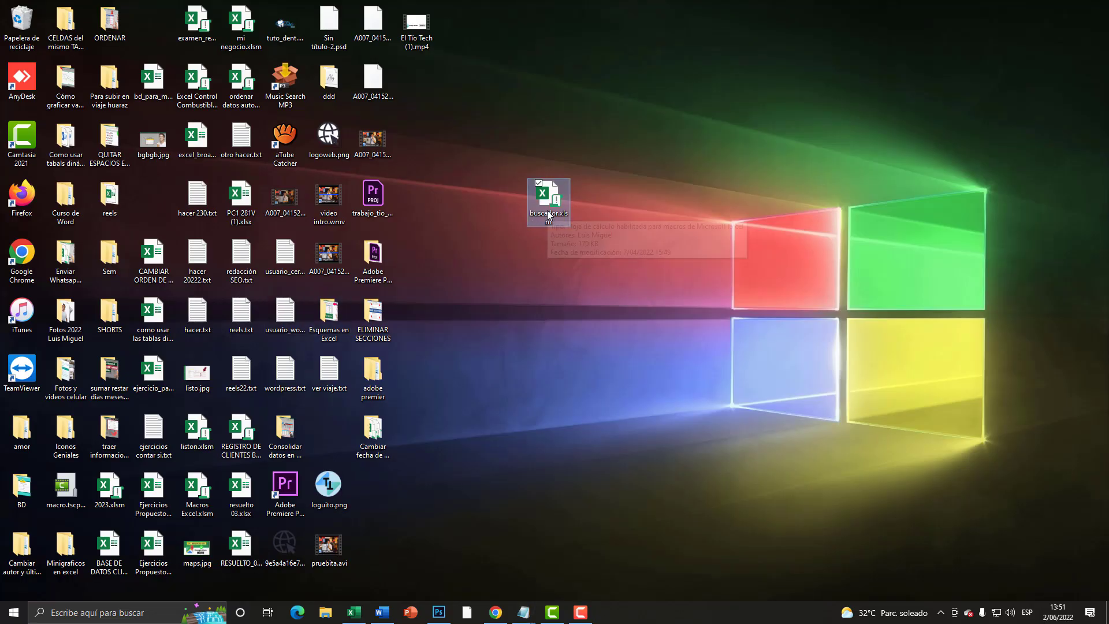
# Step: Open the properties of buscador.xlsm on the desktop, examine the extension in its file name and close the properties
pyautogui.press('super+plus')
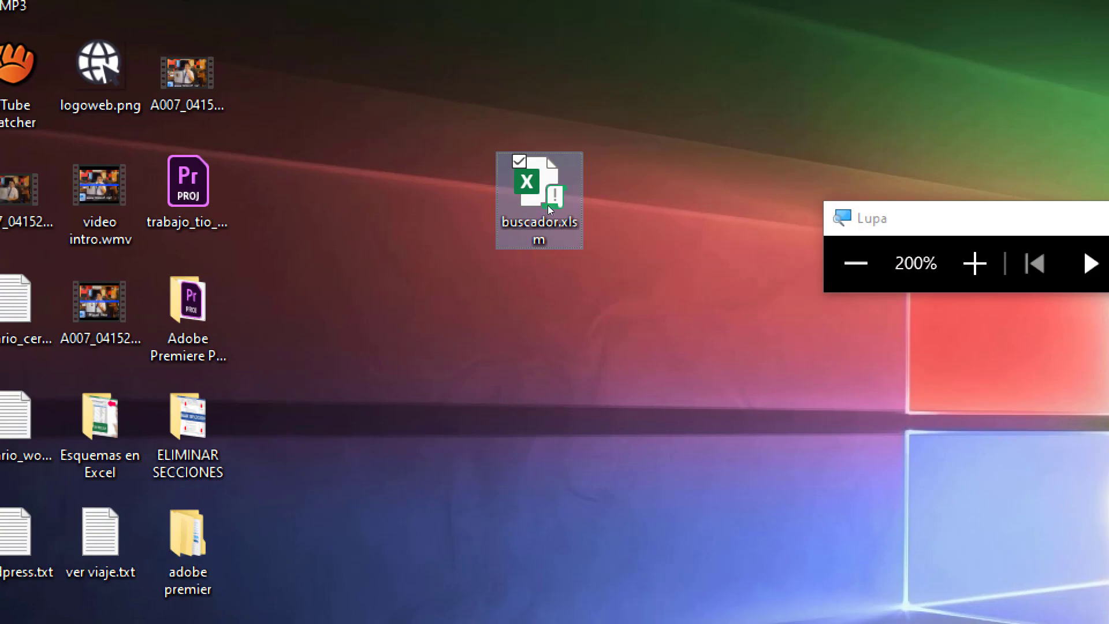
pyautogui.rightClick(553, 204)
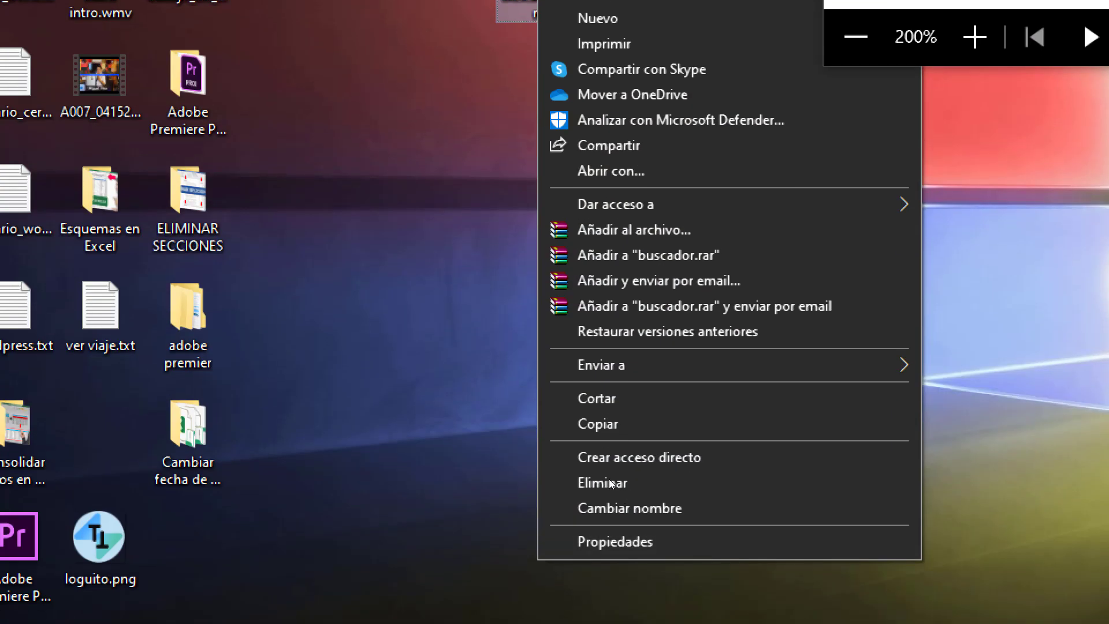
pyautogui.click(588, 481)
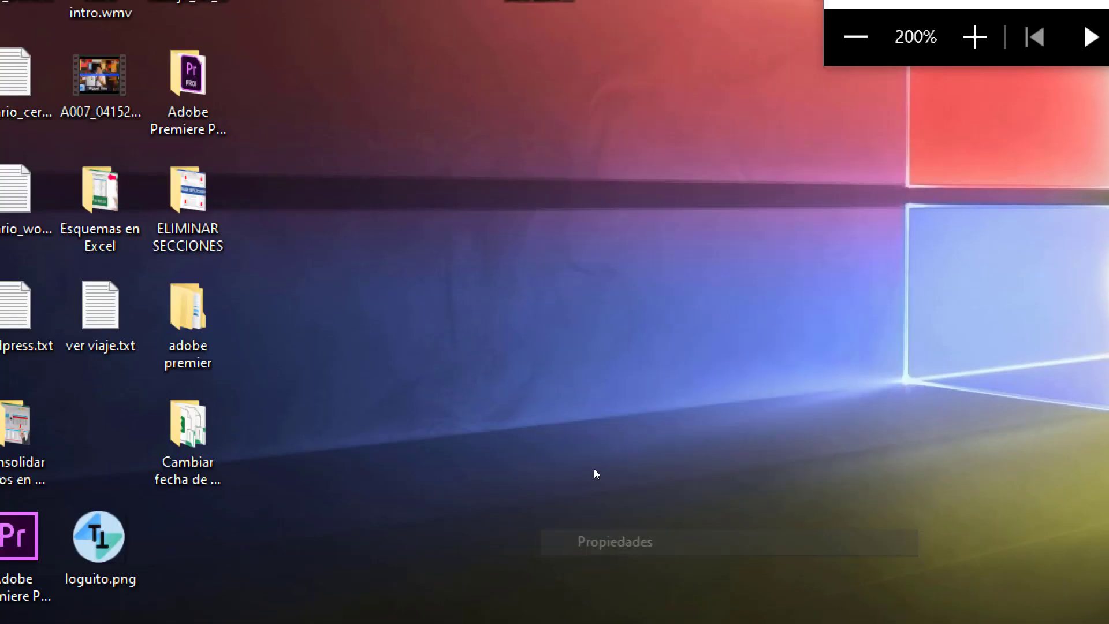
pyautogui.press('super+Escape')
pyautogui.moveTo(642, 212); pyautogui.dragTo(586, 206)
pyautogui.press('super+plus')
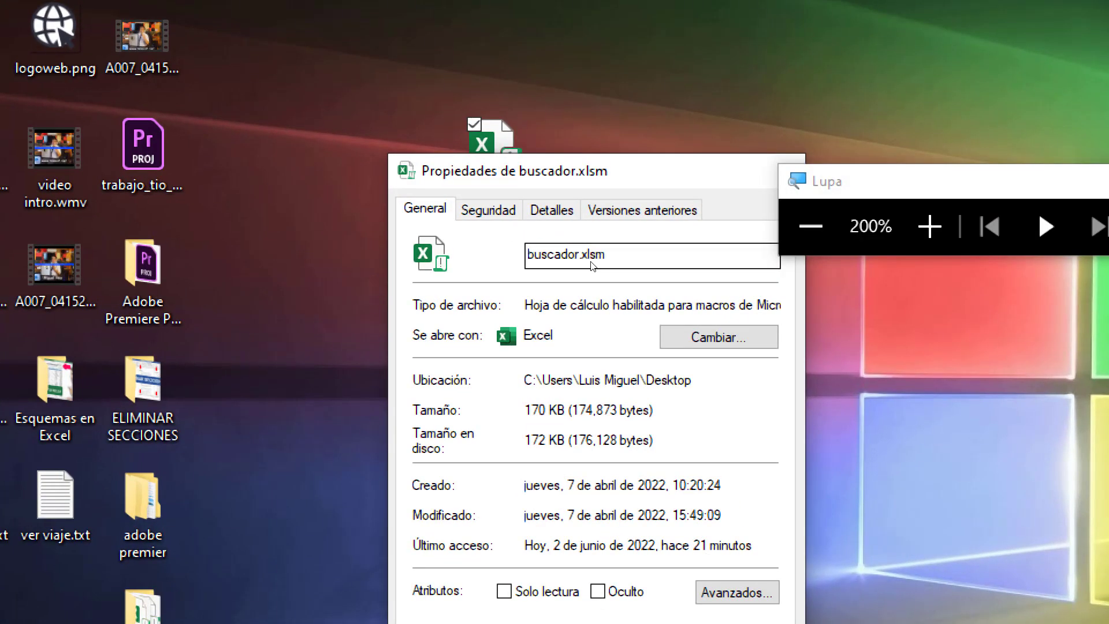
pyautogui.moveTo(577, 254); pyautogui.dragTo(620, 249)
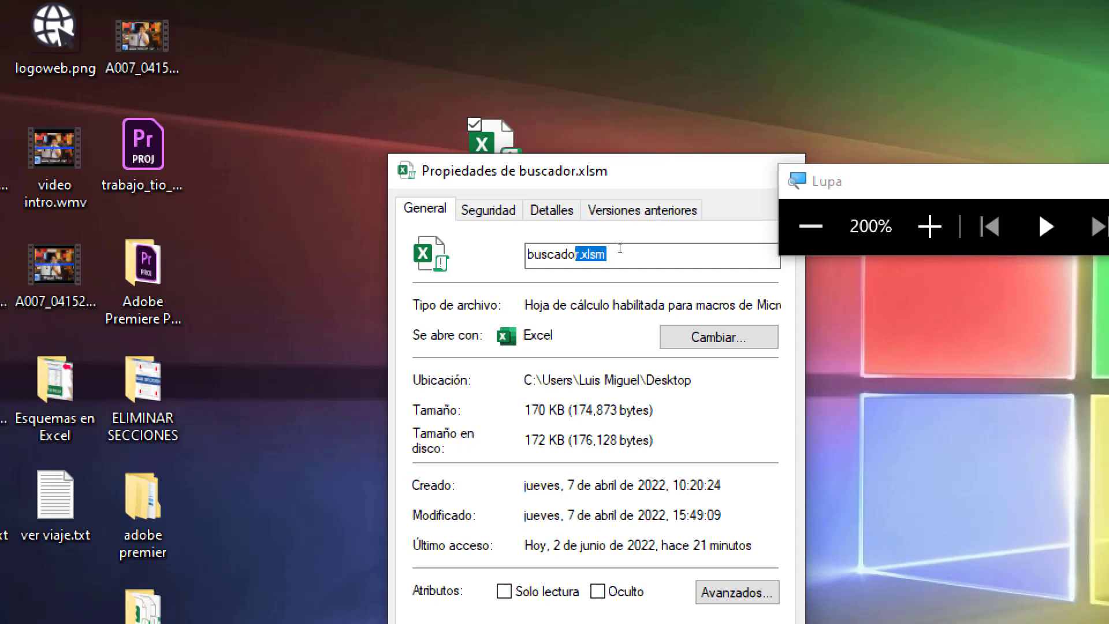
pyautogui.press('super+Escape')
pyautogui.press('Escape')
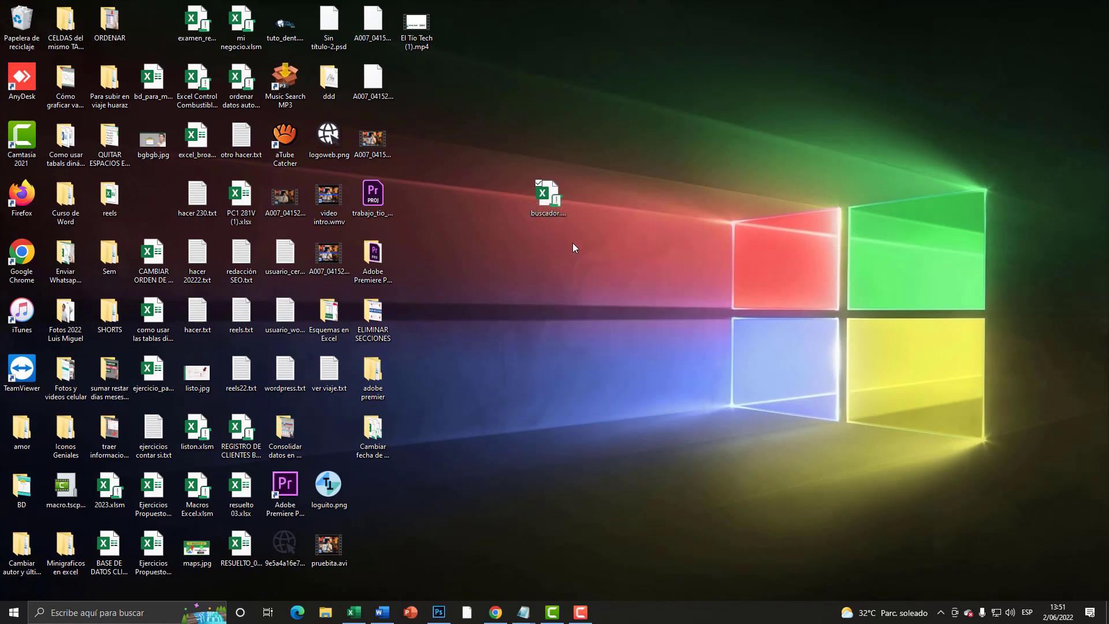
# Step: Create a new desktop folder named "Cambiar decha de creacion"
pyautogui.press('super+plus')
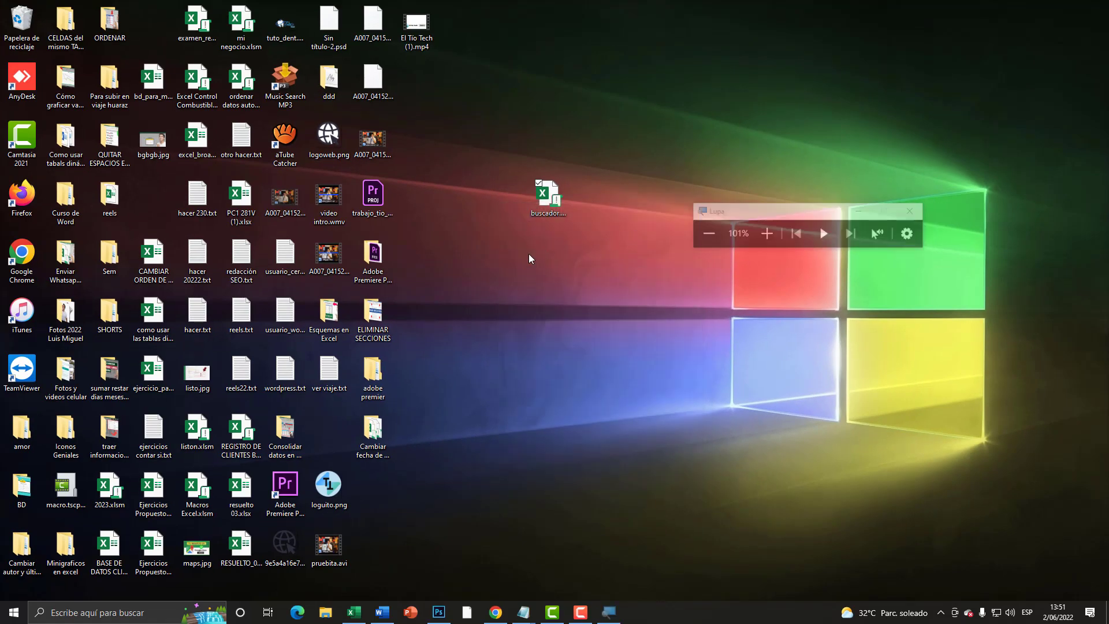
pyautogui.rightClick(532, 253)
pyautogui.moveTo(751, 473)
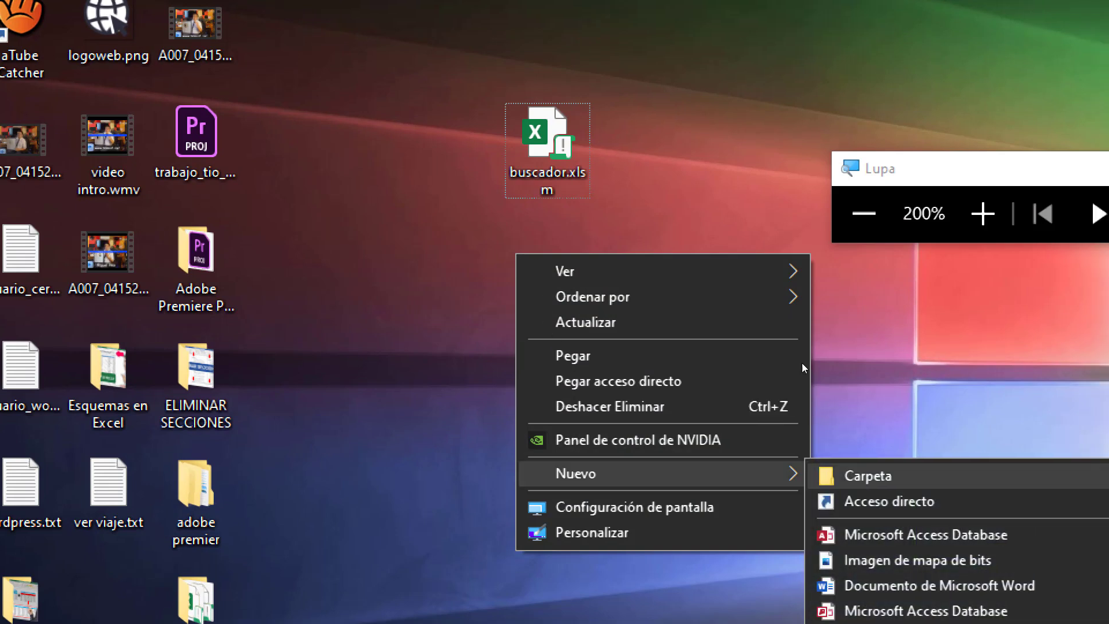
pyautogui.click(866, 473)
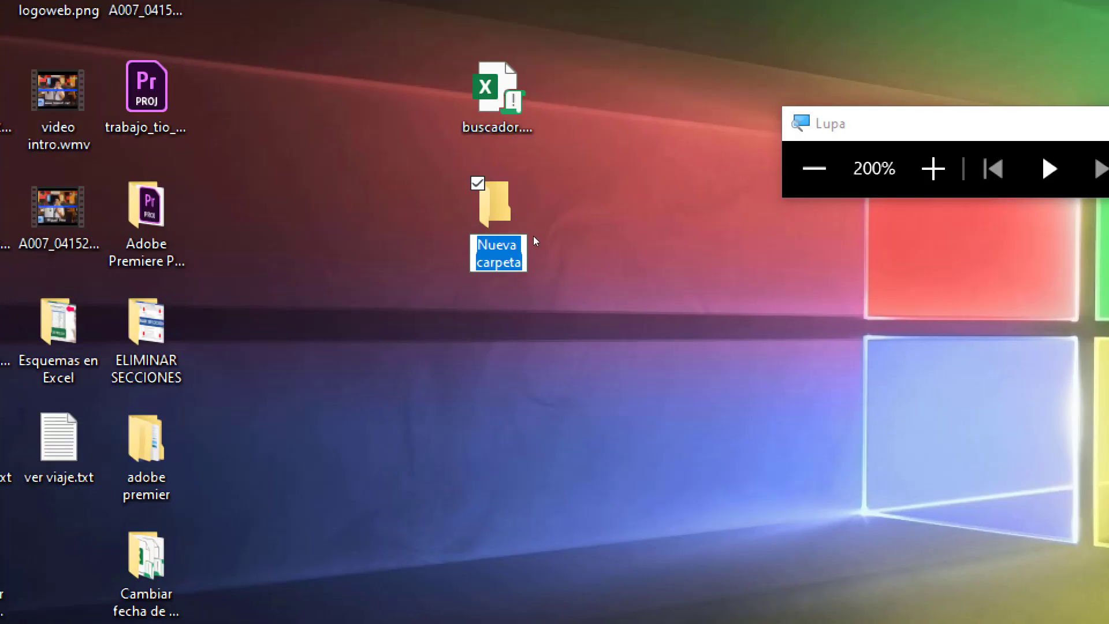
pyautogui.write('Cambnia')
pyautogui.press('BackSpace')
pyautogui.press('BackSpace')
pyautogui.press('BackSpace')
pyautogui.write('iar de')
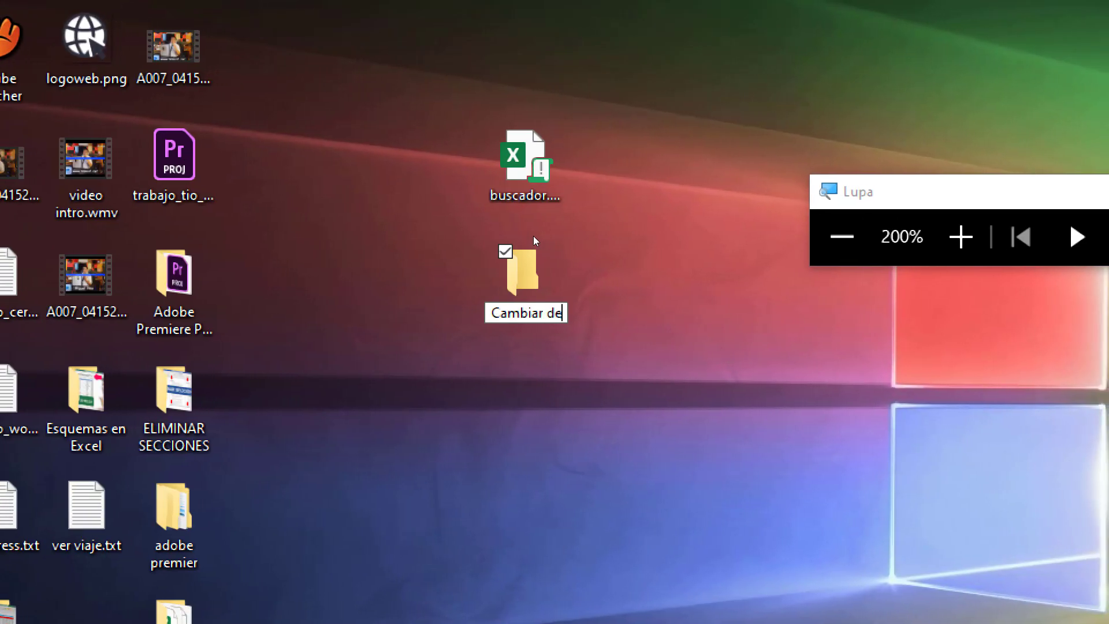
pyautogui.write('cha de creacion')
pyautogui.press('Return')
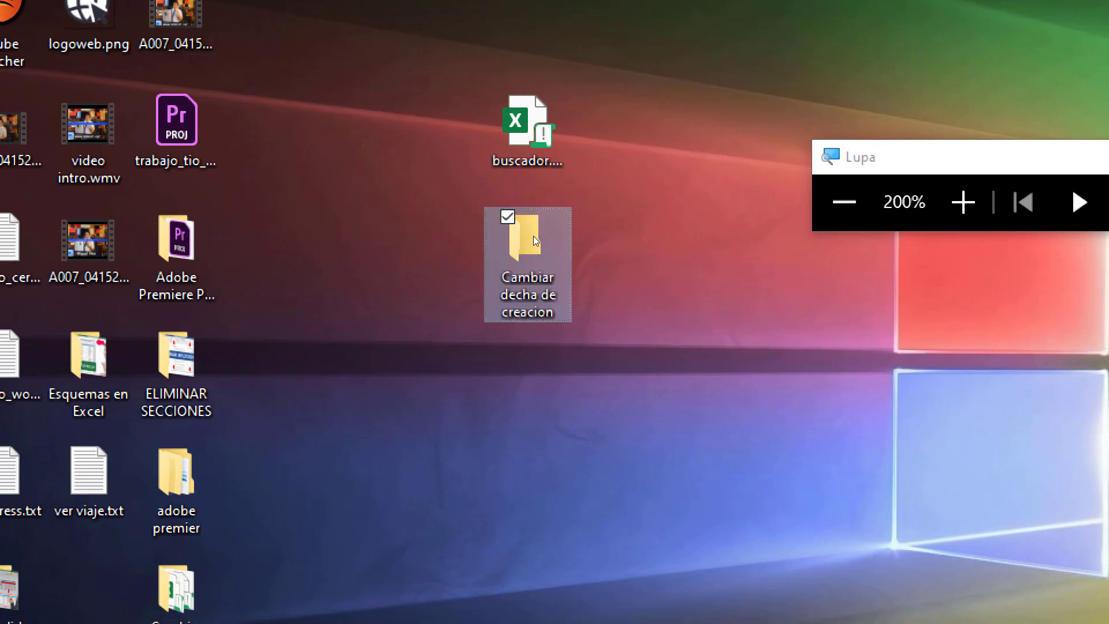
# Step: Try to move buscador.xlsm into the new folder, and save and close the workbook in Excel
pyautogui.moveTo(549, 184)
pyautogui.mouseDown()
pyautogui.moveTo(567, 209)
pyautogui.moveTo(553, 198)
pyautogui.mouseUp()
pyautogui.press('super+Escape')
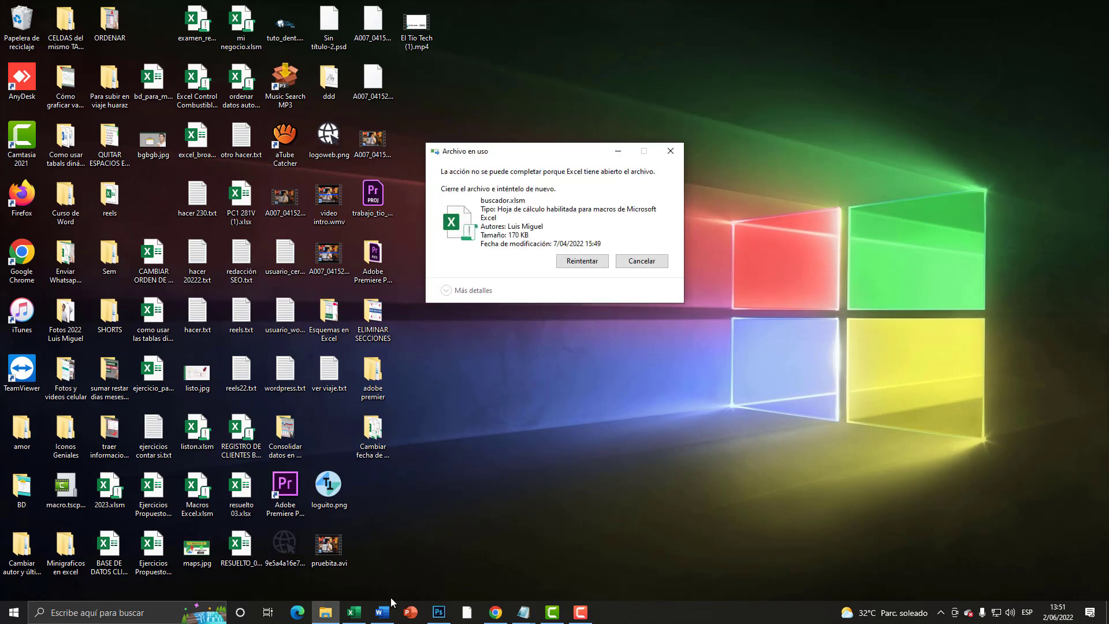
pyautogui.click(353, 612)
pyautogui.click(1095, 9)
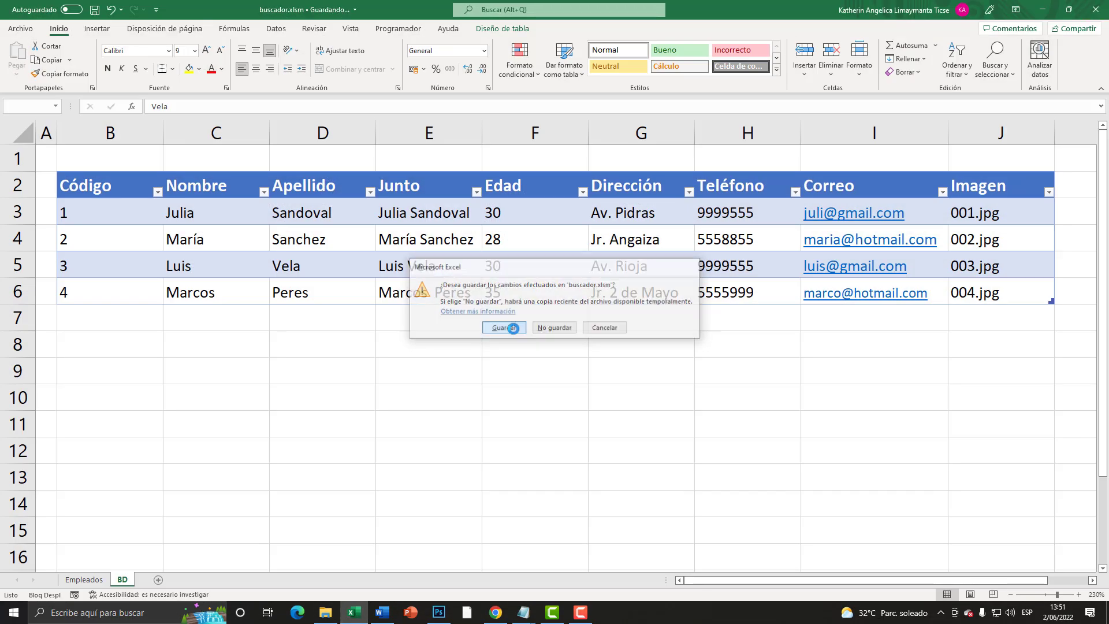
pyautogui.click(503, 328)
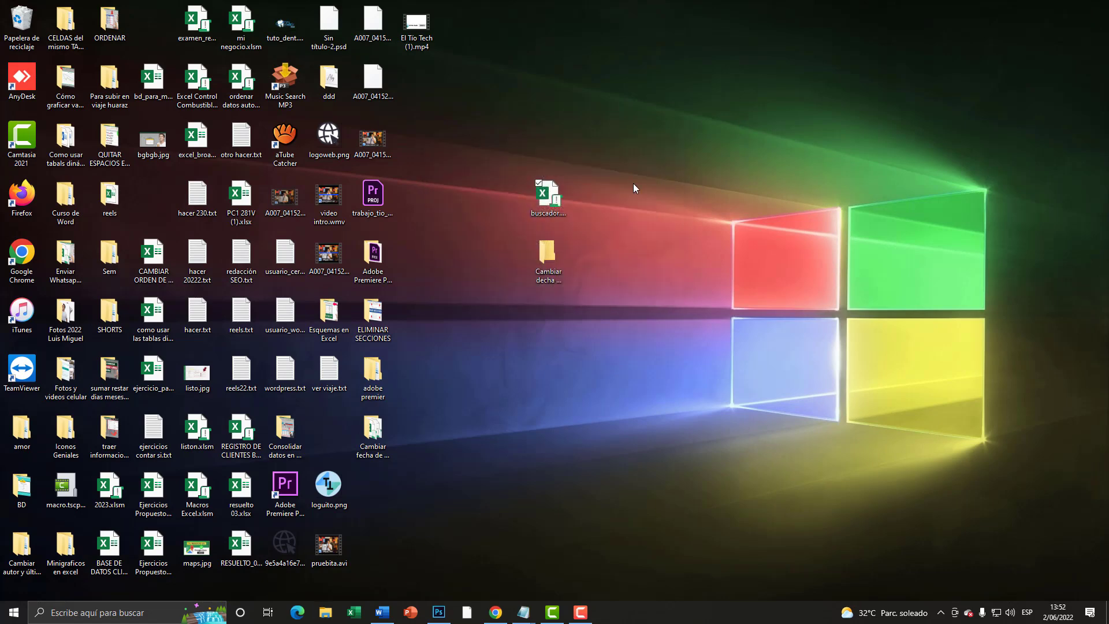
# Step: Move buscador.xlsm into the "Cambiar decha de creacion" folder and open that folder
pyautogui.moveTo(547, 196); pyautogui.dragTo(545, 257)
pyautogui.doubleClick(547, 254)
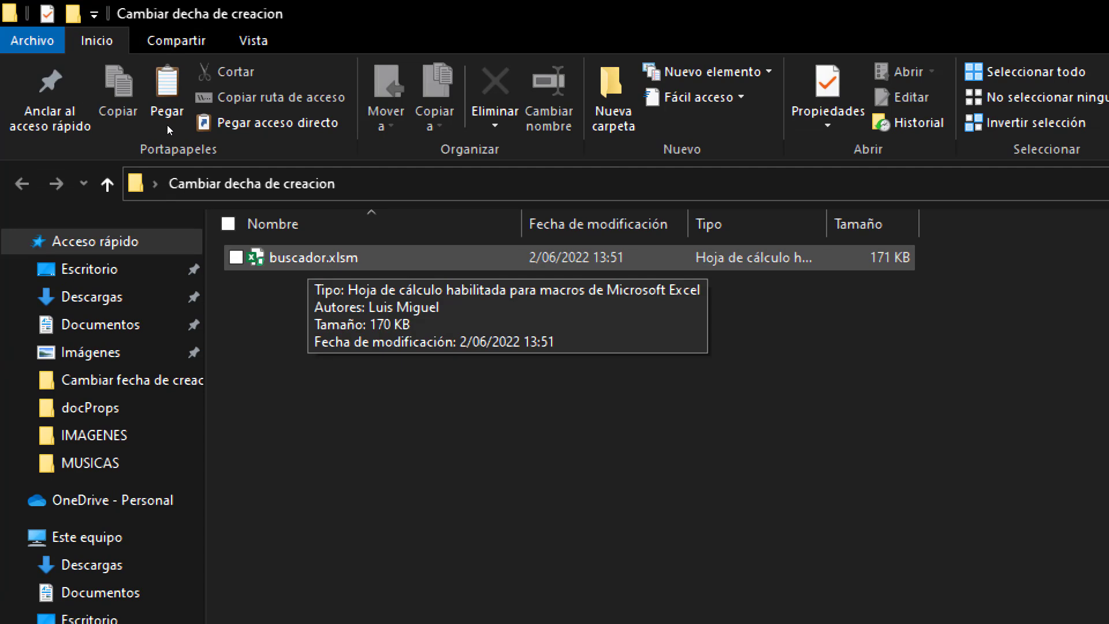
# Step: Rename buscador.xlsm to buscador.zip and accept the extension change
pyautogui.click(324, 256)
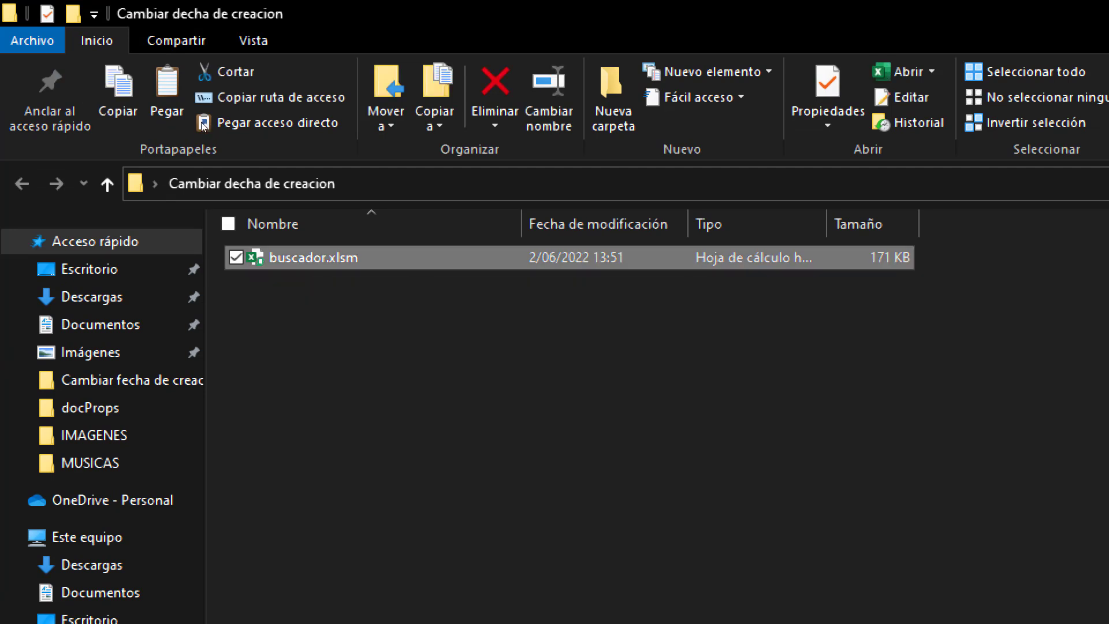
pyautogui.press('F2')
pyautogui.press('End')
pyautogui.press('BackSpace')
pyautogui.moveTo(373, 256); pyautogui.dragTo(332, 259)
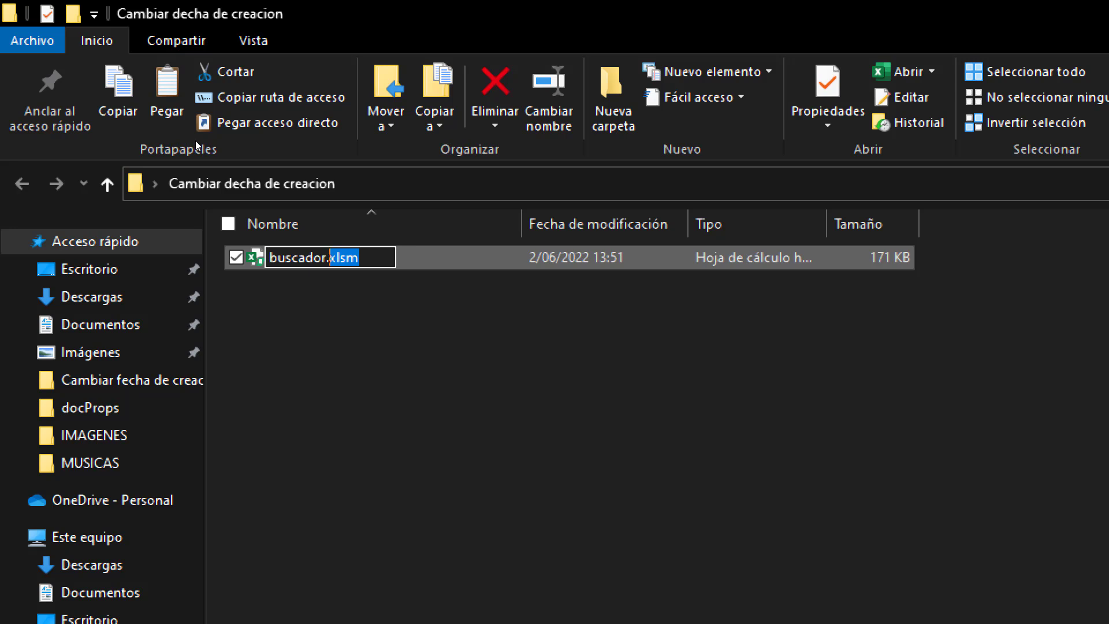
pyautogui.write('zip')
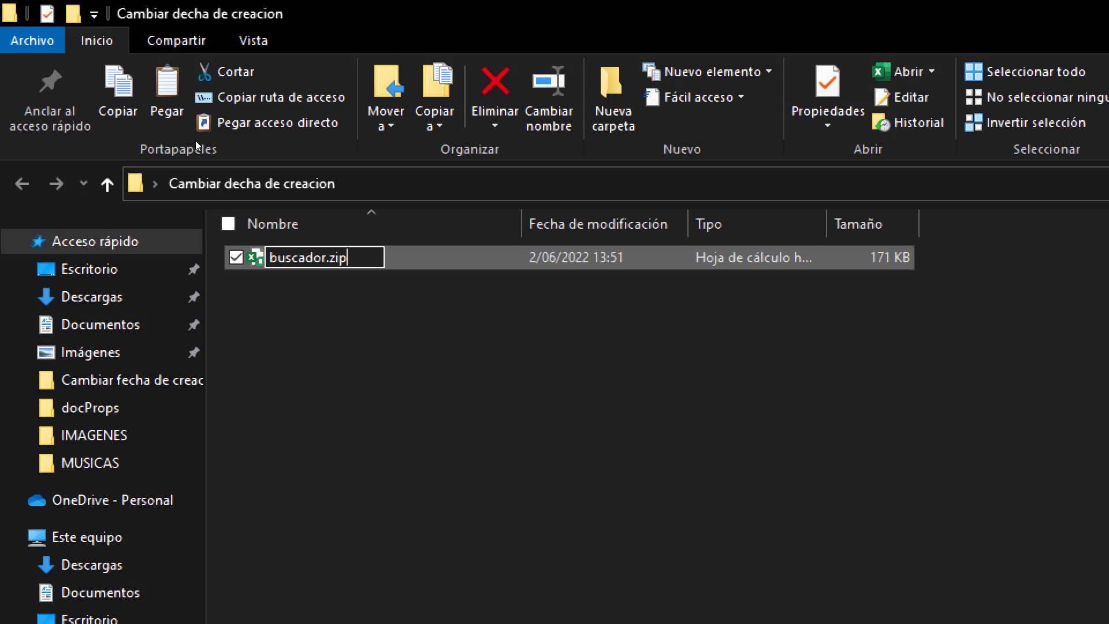
pyautogui.press('Return')
pyautogui.press('super+Escape')
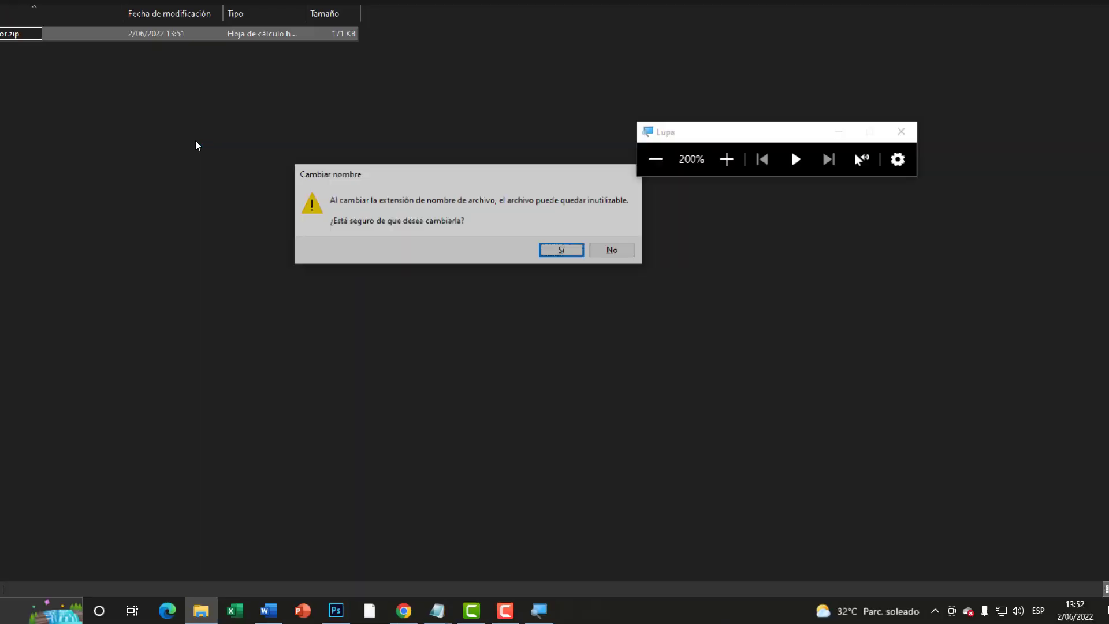
pyautogui.click(628, 311)
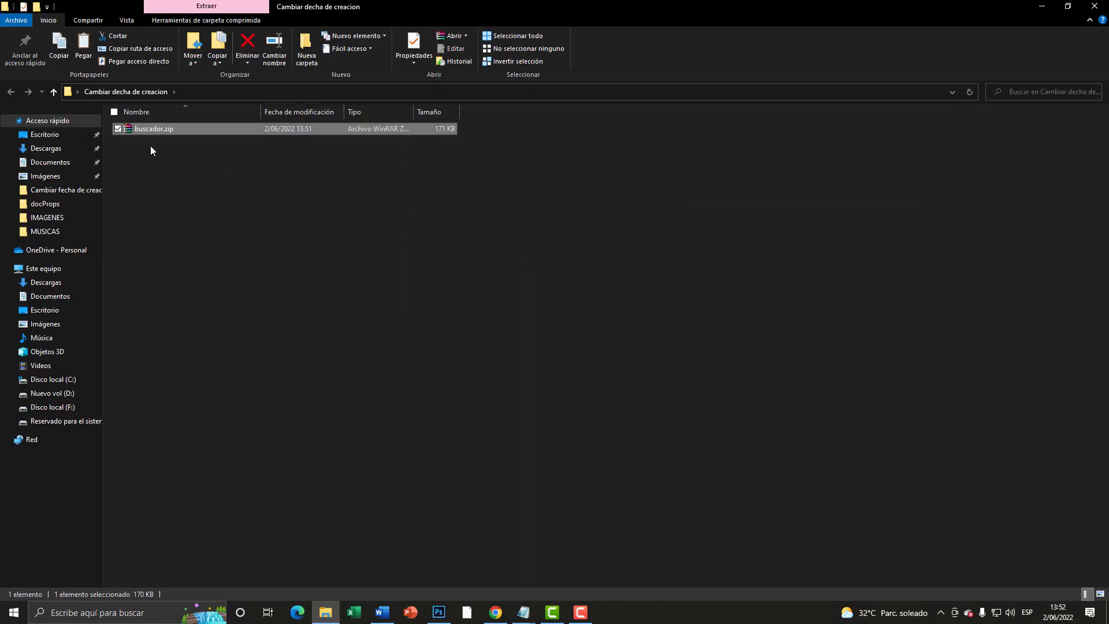
# Step: Extract the contents of buscador.zip directly into the current folder
pyautogui.press('super+plus')
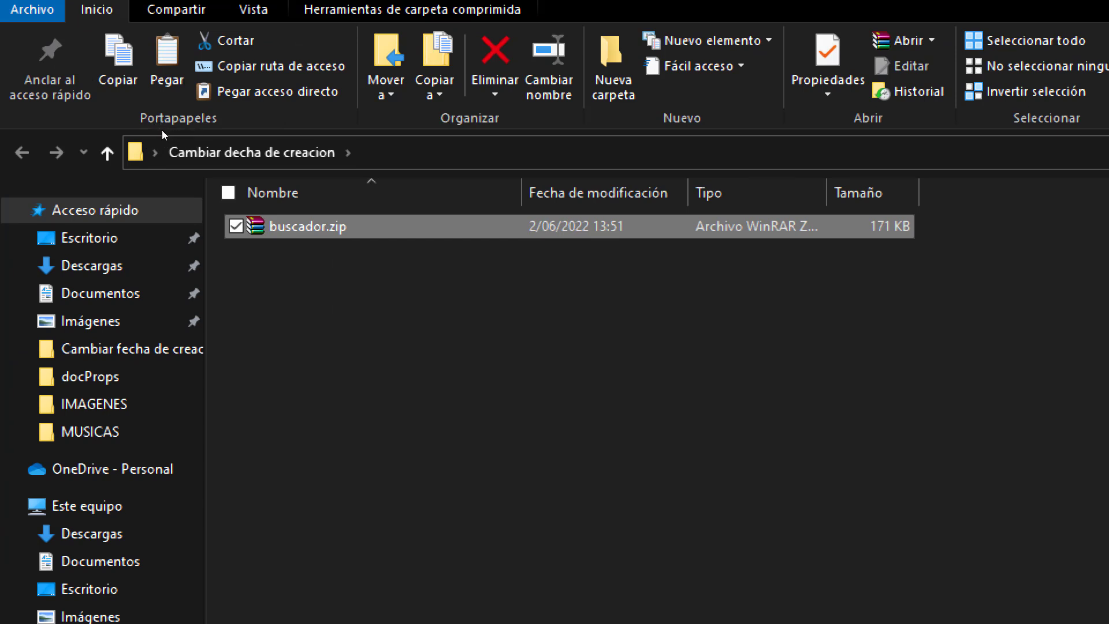
pyautogui.hotkey('shift', 'F10')
pyautogui.press('Down')
pyautogui.press('Down')
pyautogui.press('Down')
pyautogui.press('Down')
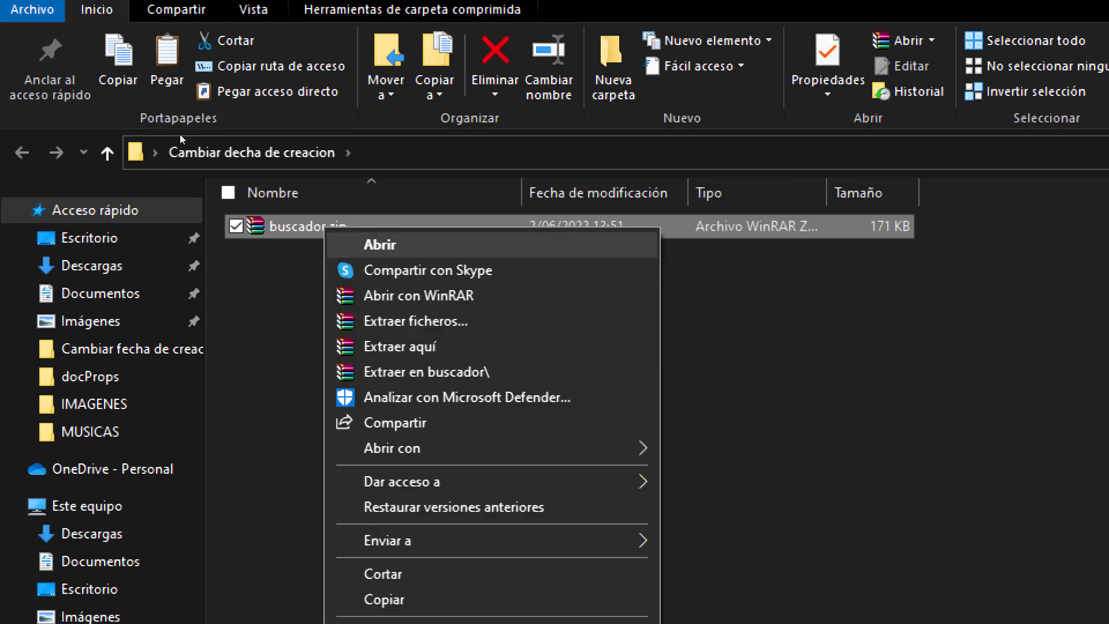
pyautogui.press('Down')
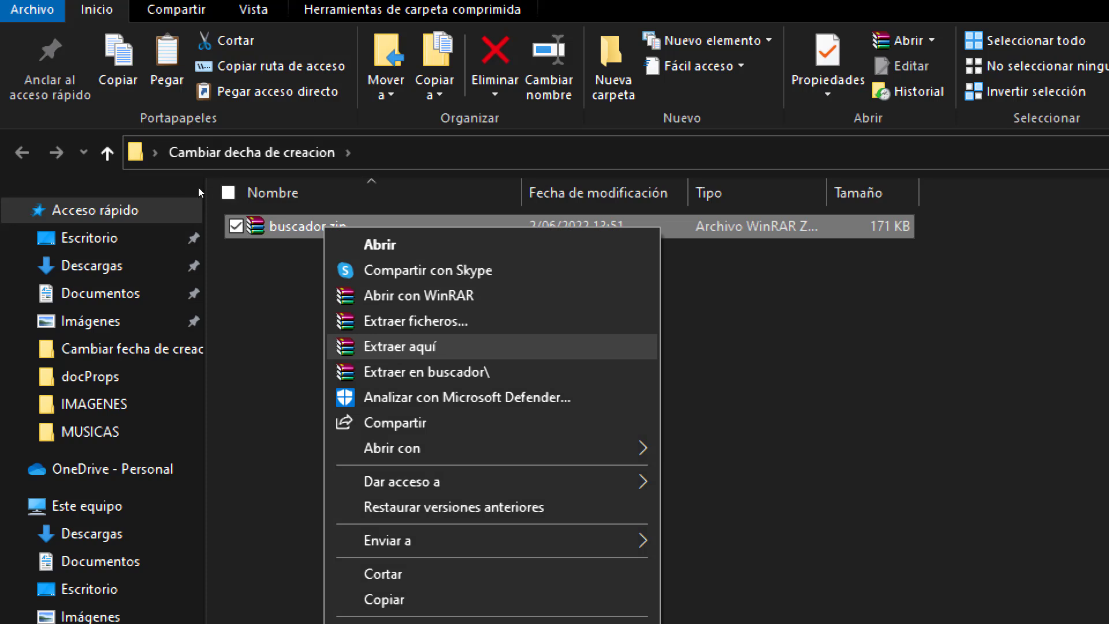
pyautogui.rightClick(281, 225)
pyautogui.press('Up')
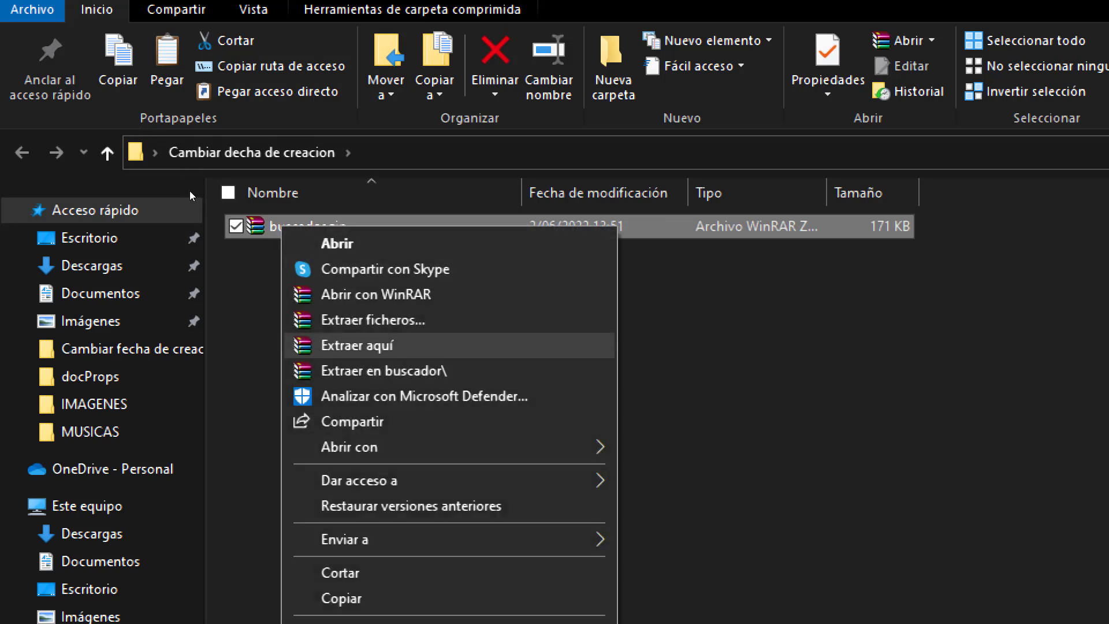
pyautogui.press('Return')
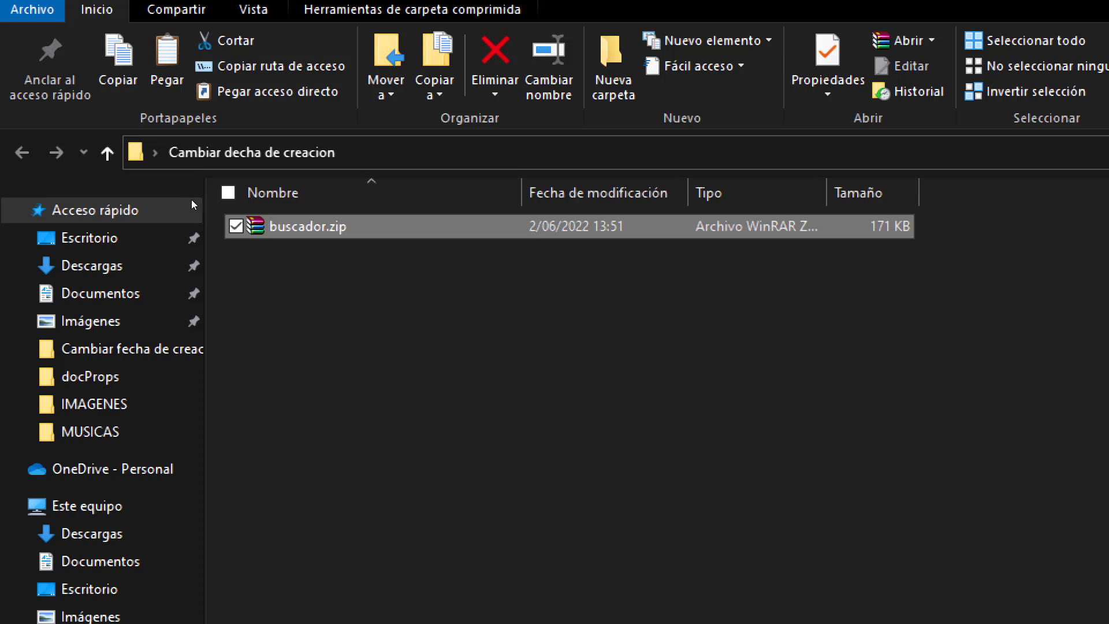
# Step: Look over the extracted folders and the [Content_Types].xml file, and select the docProps folder
pyautogui.click(283, 226)
pyautogui.click(283, 250)
pyautogui.click(283, 275)
pyautogui.click(283, 226)
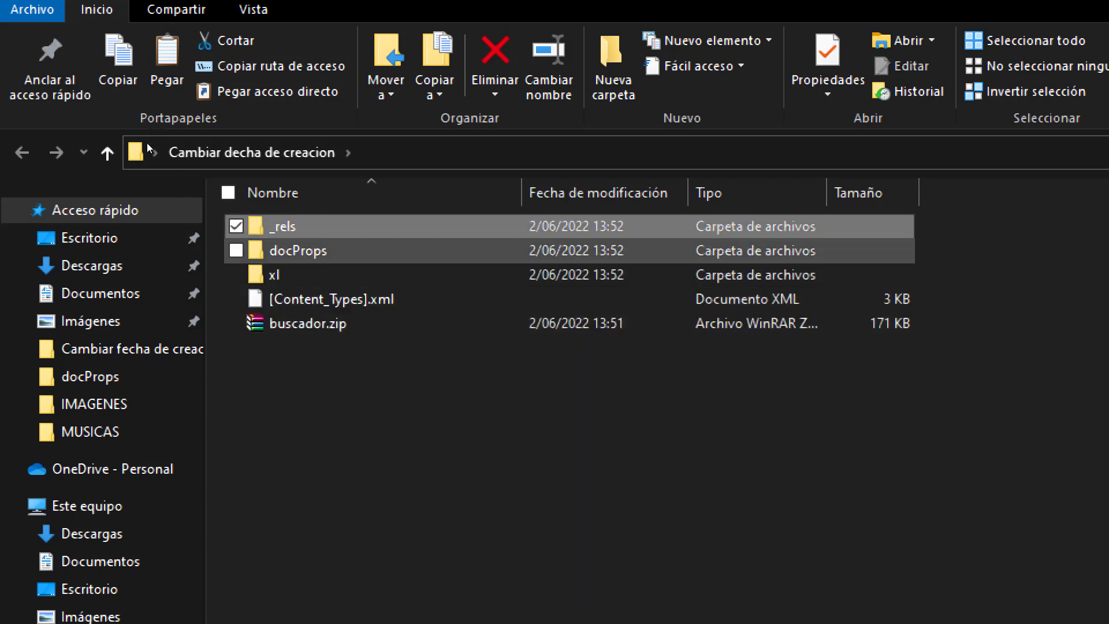
pyautogui.click(283, 250)
pyautogui.click(323, 299)
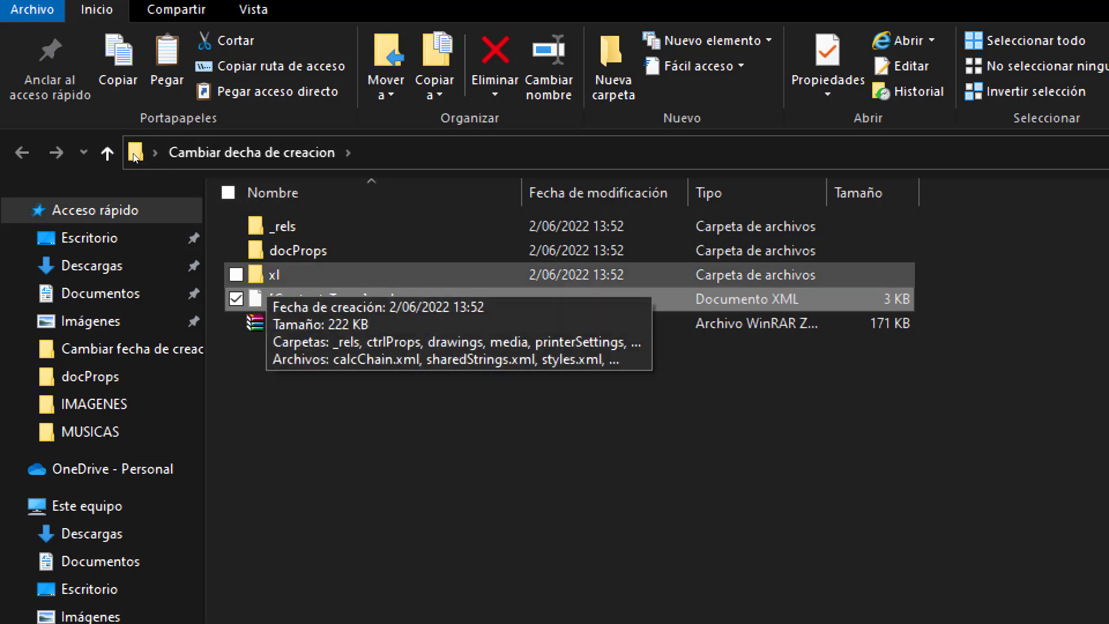
pyautogui.click(288, 251)
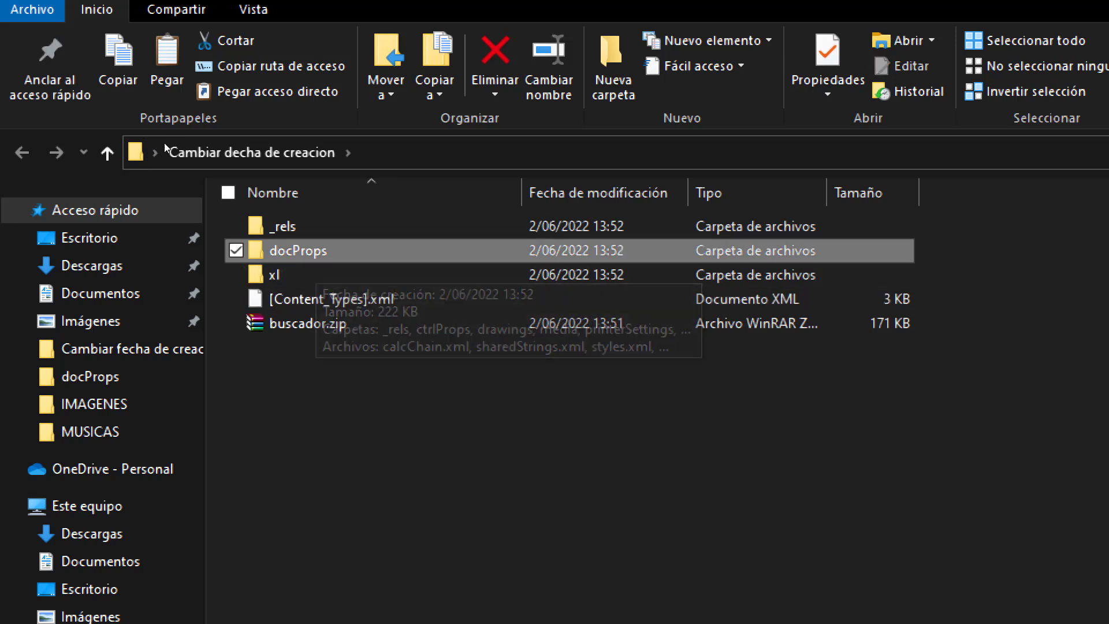
# Step: Open the docProps folder and open its core.xml file in Notepad (Bloc de notas)
pyautogui.doubleClick(292, 250)
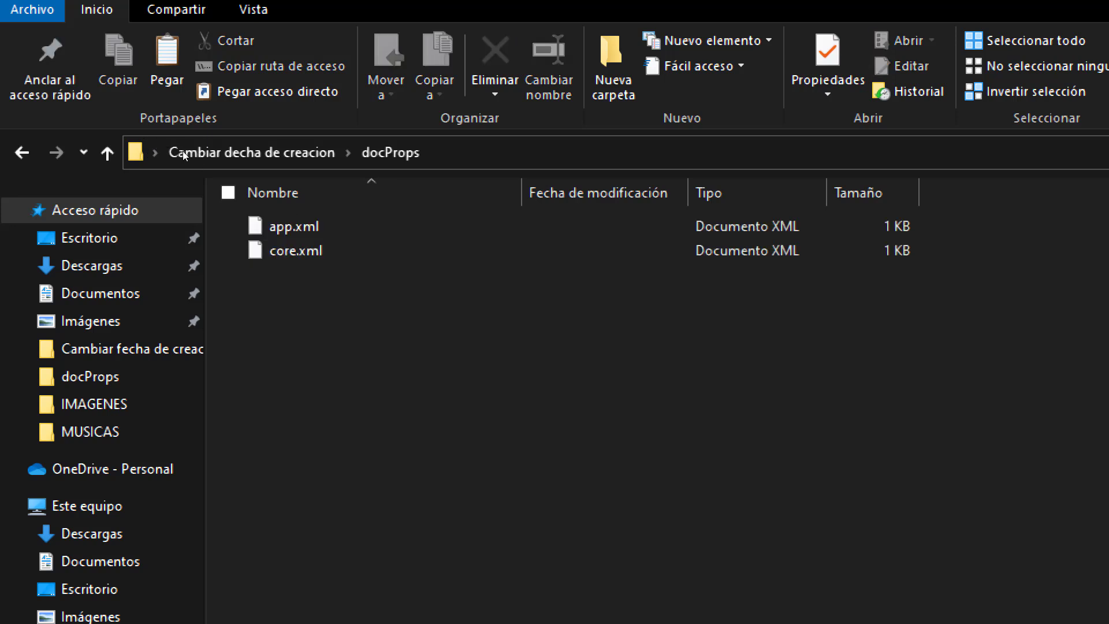
pyautogui.click(283, 250)
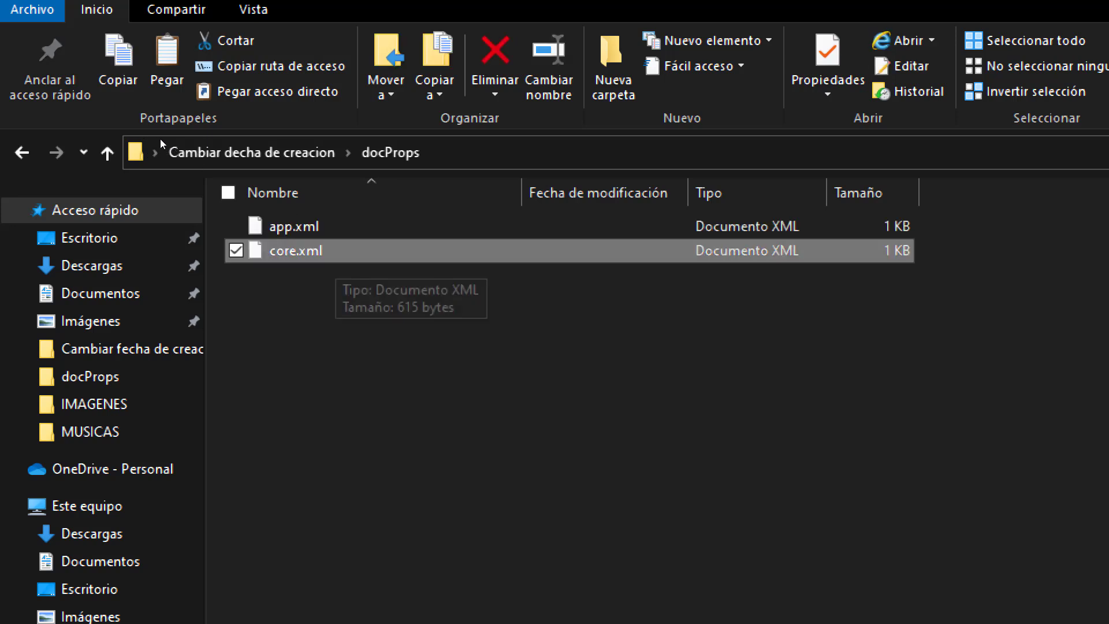
pyautogui.rightClick(291, 250)
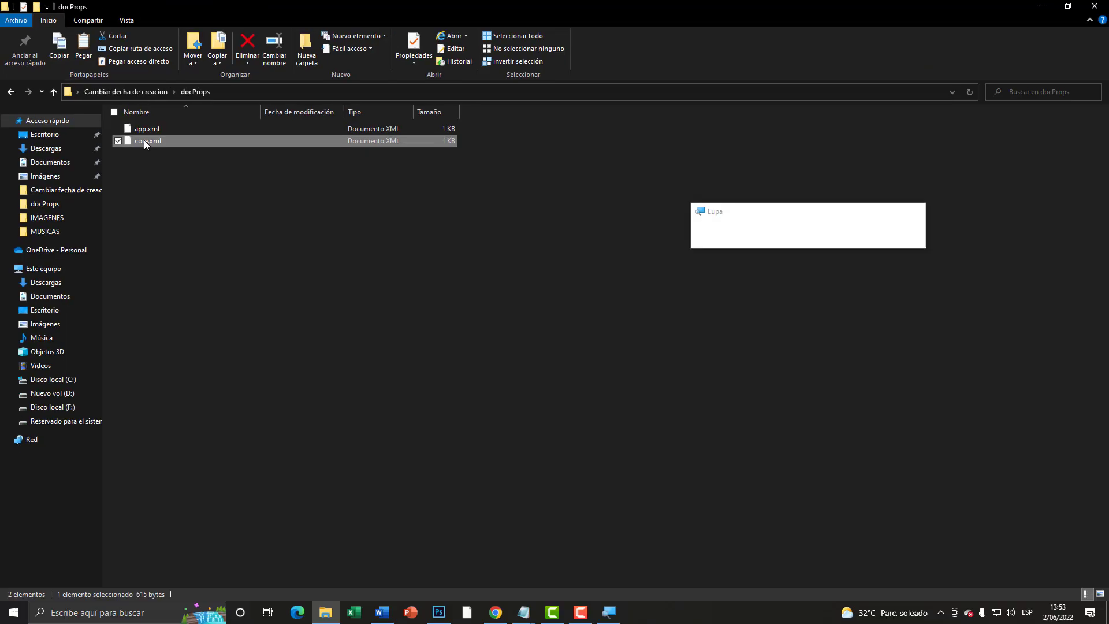
pyautogui.moveTo(222, 222)
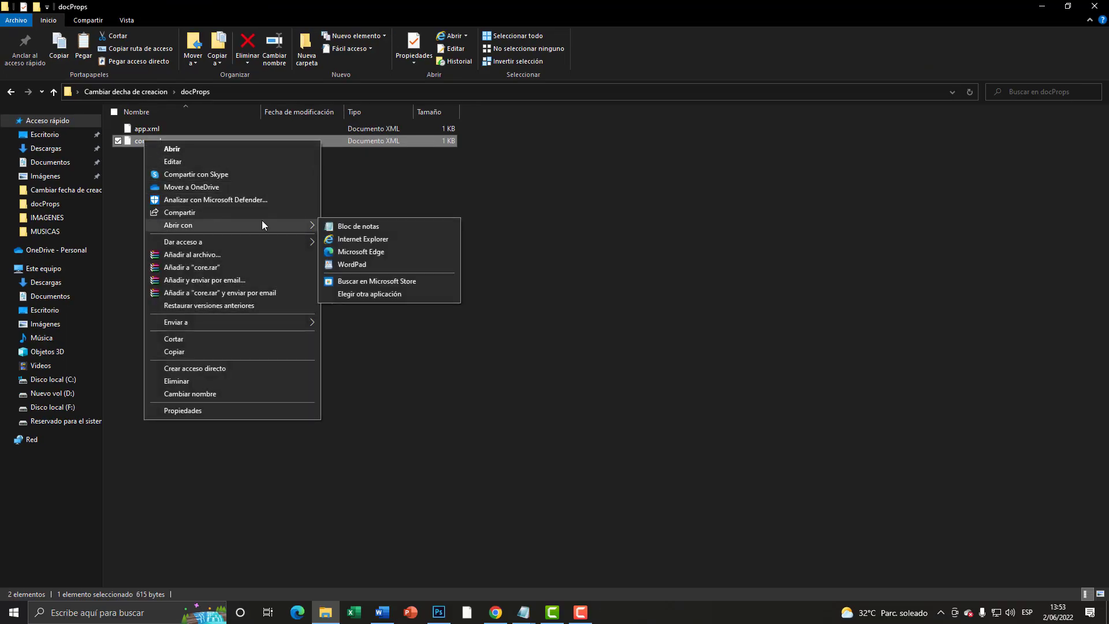
pyautogui.press('super+plus')
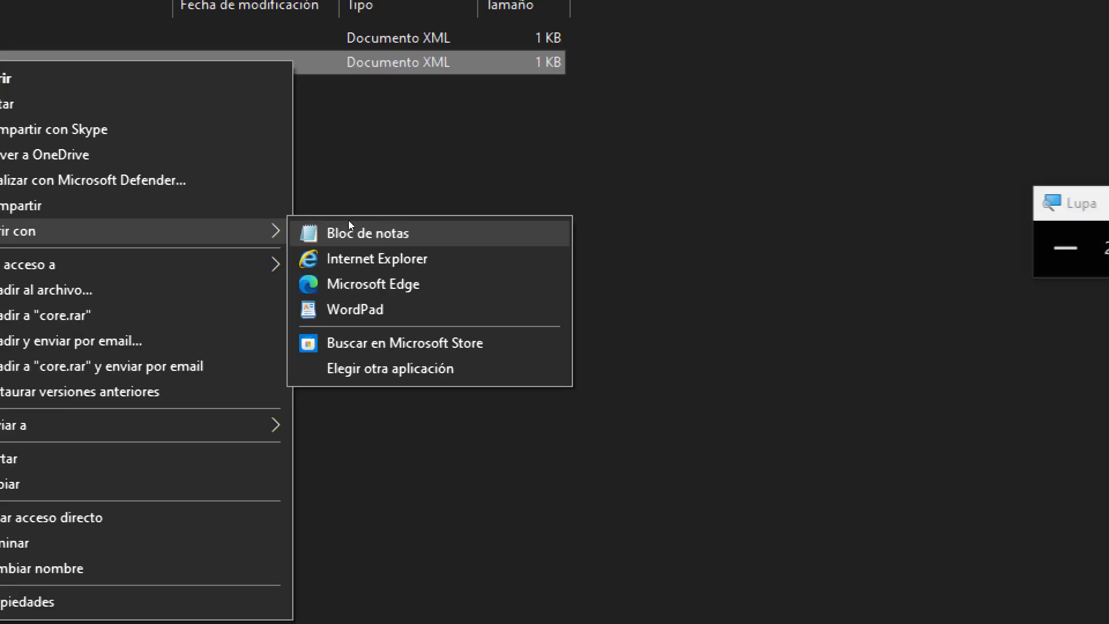
pyautogui.click(373, 231)
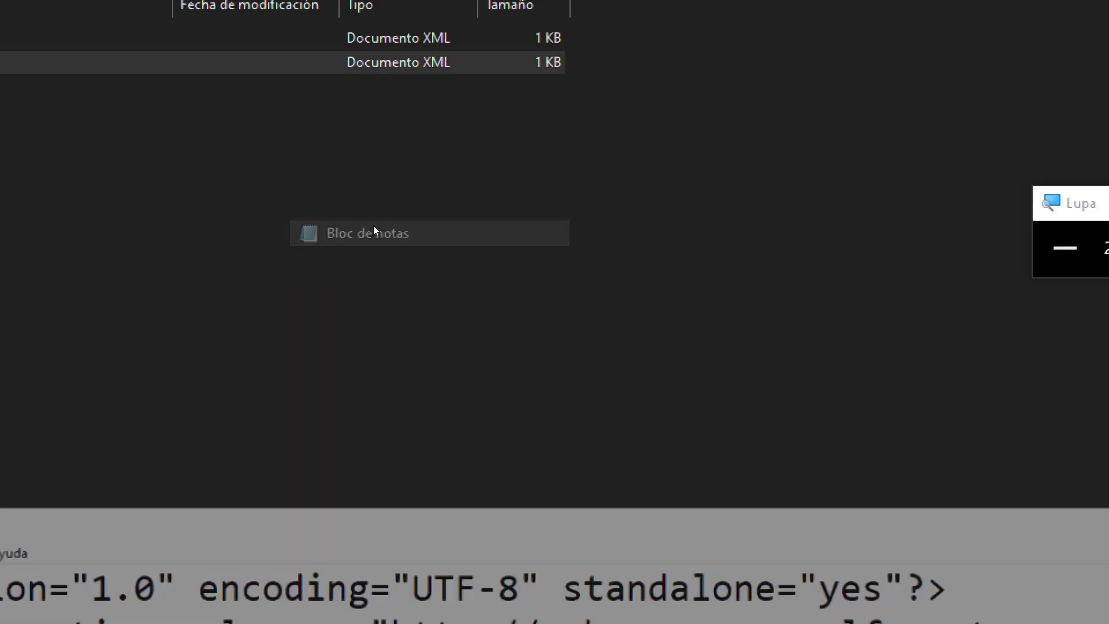
pyautogui.press('super+Escape')
pyautogui.moveTo(373, 275); pyautogui.dragTo(385, 202)
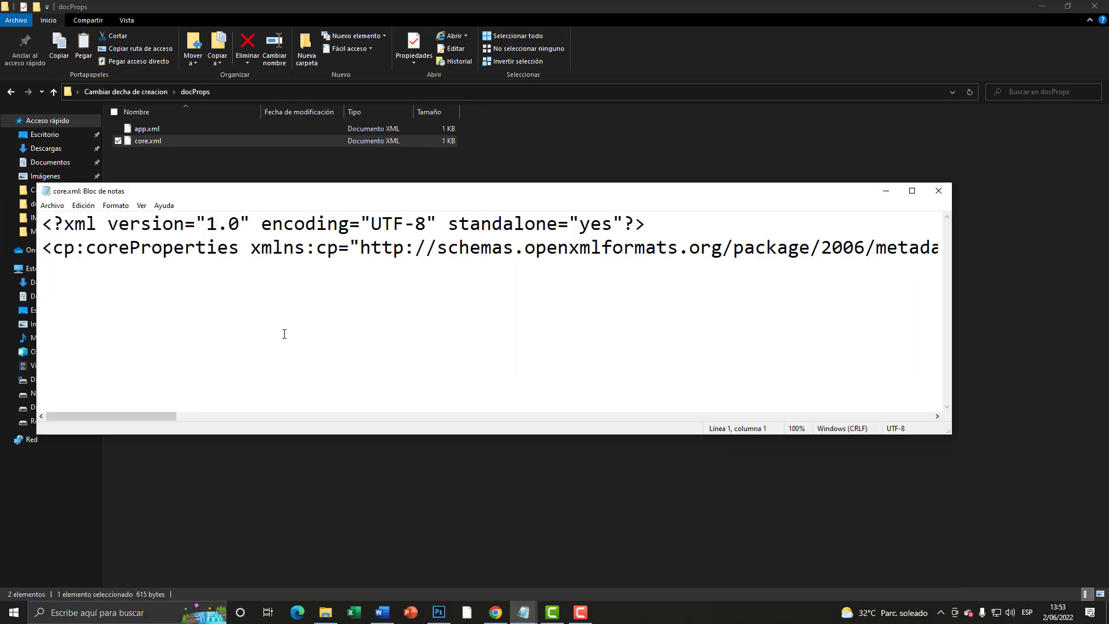
# Step: Look through the second line of core.xml, past the namespace declarations, to the dc:creator and cp:lastModifiedBy elements
pyautogui.moveTo(53, 247)
pyautogui.mouseDown()
pyautogui.moveTo(841, 238)
pyautogui.moveTo(2, 254)
pyautogui.moveTo(41, 224)
pyautogui.moveTo(43, 247)
pyautogui.mouseUp()
pyautogui.click(490, 248)
pyautogui.press('Right')
pyautogui.press('Right')
pyautogui.press('Right')
pyautogui.press('Right')
pyautogui.press('Right')
pyautogui.press('Right')
pyautogui.press('Right')
pyautogui.press('Right')
pyautogui.press('Right')
pyautogui.press('Right')
pyautogui.press('Right')
pyautogui.press('Right')
pyautogui.press('Right')
pyautogui.press('Right')
pyautogui.press('Right')
pyautogui.press('Right')
pyautogui.press('Right')
pyautogui.press('Right')
pyautogui.press('Right')
pyautogui.press('Right')
pyautogui.press('Right')
pyautogui.press('Right')
pyautogui.press('Right')
pyautogui.press('Right')
pyautogui.press('Right')
pyautogui.press('Right')
pyautogui.press('Right')
pyautogui.press('Right')
pyautogui.press('Right')
pyautogui.press('Right')
pyautogui.press('Right')
pyautogui.press('Right')
pyautogui.press('Right')
pyautogui.press('Right')
pyautogui.press('Right')
pyautogui.press('Right')
pyautogui.press('Right')
pyautogui.press('Right')
pyautogui.press('Right')
pyautogui.press('Right')
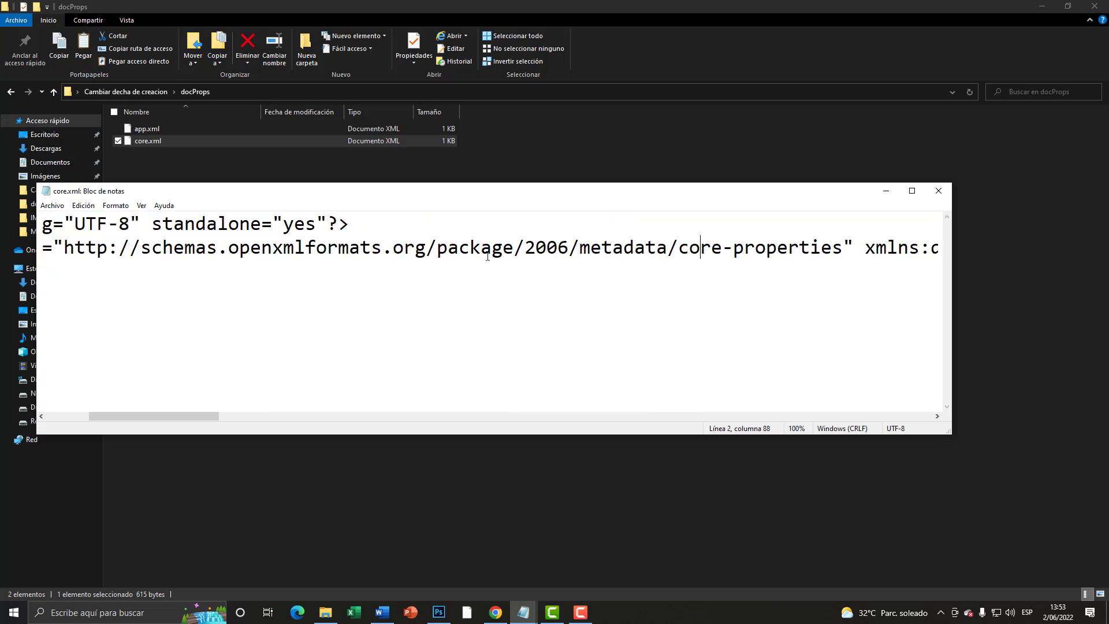
pyautogui.press('Right')
pyautogui.press('Right')
pyautogui.press('Right')
pyautogui.press('Right')
pyautogui.press('Right')
pyautogui.press('Right')
pyautogui.press('Right')
pyautogui.press('Right')
pyautogui.press('Right')
pyautogui.press('Right')
pyautogui.press('Right')
pyautogui.press('Right')
pyautogui.press('Right')
pyautogui.press('Right')
pyautogui.press('Right')
pyautogui.press('Right')
pyautogui.press('Right')
pyautogui.press('Right')
pyautogui.press('Right')
pyautogui.press('Right')
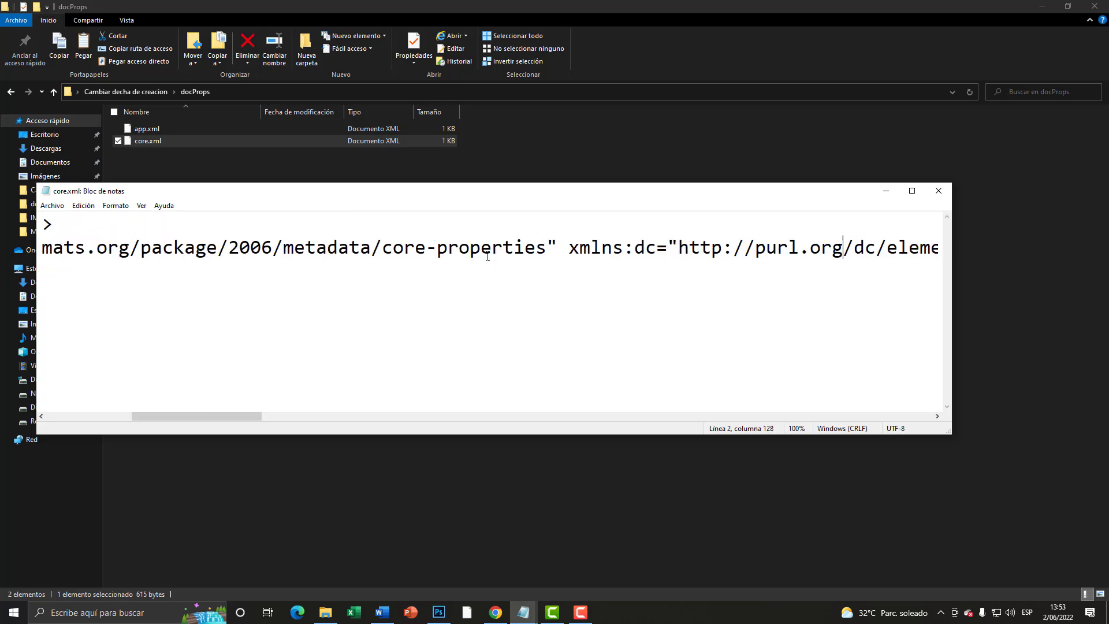
pyautogui.press('Right')
pyautogui.press('Right')
pyautogui.press('Right')
pyautogui.press('Right')
pyautogui.press('Right')
pyautogui.press('Right')
pyautogui.press('Right')
pyautogui.press('Right')
pyautogui.press('Right')
pyautogui.press('Right')
pyautogui.press('Right')
pyautogui.press('Right')
pyautogui.press('Right')
pyautogui.press('Right')
pyautogui.press('Right')
pyautogui.press('Right')
pyautogui.press('Right')
pyautogui.press('Right')
pyautogui.press('Right')
pyautogui.press('Right')
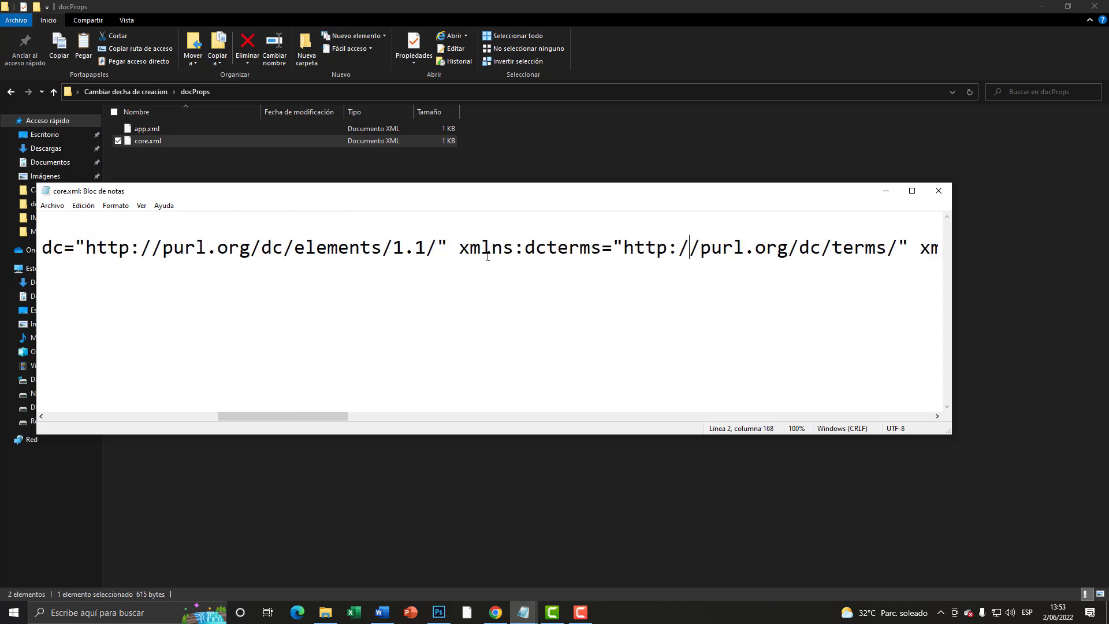
pyautogui.press('Right')
pyautogui.press('Right')
pyautogui.press('Right')
pyautogui.press('Right')
pyautogui.press('Right')
pyautogui.press('Right')
pyautogui.press('Right')
pyautogui.press('Right')
pyautogui.press('Right')
pyautogui.press('Right')
pyautogui.press('Right')
pyautogui.press('Right')
pyautogui.press('Right')
pyautogui.press('Right')
pyautogui.press('Right')
pyautogui.press('Right')
pyautogui.press('Right')
pyautogui.press('Right')
pyautogui.press('Right')
pyautogui.press('Right')
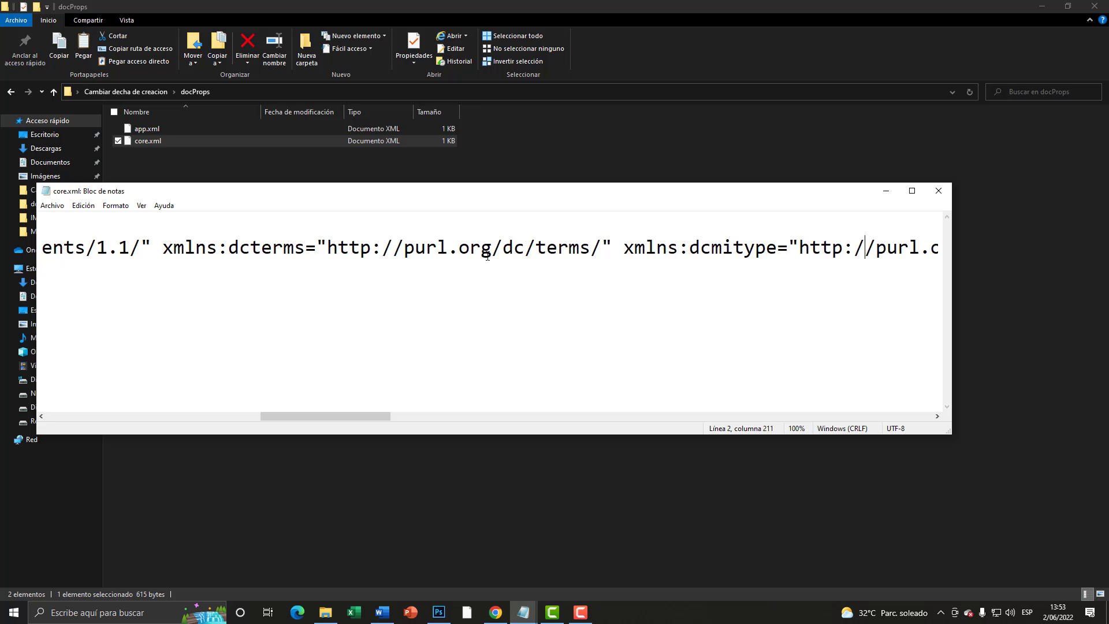
pyautogui.press('Right')
pyautogui.press('Right')
pyautogui.press('Right')
pyautogui.press('Right')
pyautogui.press('Right')
pyautogui.press('Right')
pyautogui.press('Right')
pyautogui.press('Right')
pyautogui.press('Right')
pyautogui.press('Right')
pyautogui.press('Right')
pyautogui.press('Right')
pyautogui.press('Right')
pyautogui.press('Right')
pyautogui.press('Right')
pyautogui.press('Right')
pyautogui.press('Right')
pyautogui.press('Right')
pyautogui.press('Right')
pyautogui.press('Right')
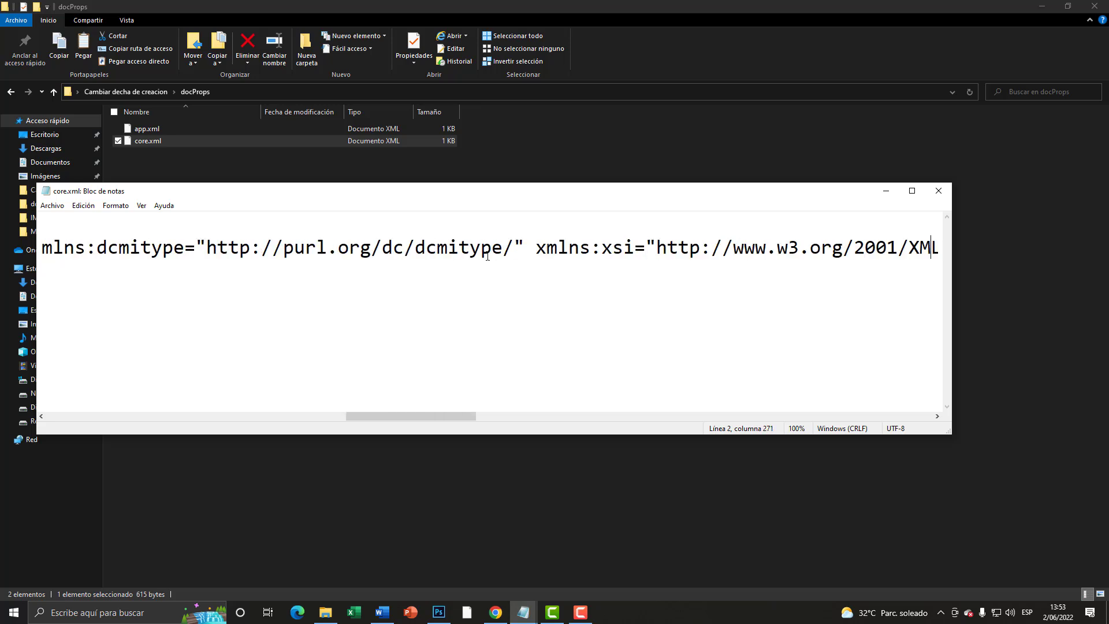
pyautogui.press('Right')
pyautogui.press('Right')
pyautogui.press('Right')
pyautogui.press('Right')
pyautogui.press('Right')
pyautogui.press('Right')
pyautogui.press('Right')
pyautogui.press('Right')
pyautogui.press('Right')
pyautogui.press('Right')
pyautogui.press('Right')
pyautogui.press('Right')
pyautogui.press('Right')
pyautogui.press('Right')
pyautogui.press('Right')
pyautogui.press('Right')
pyautogui.press('Right')
pyautogui.press('Right')
pyautogui.press('Right')
pyautogui.press('Right')
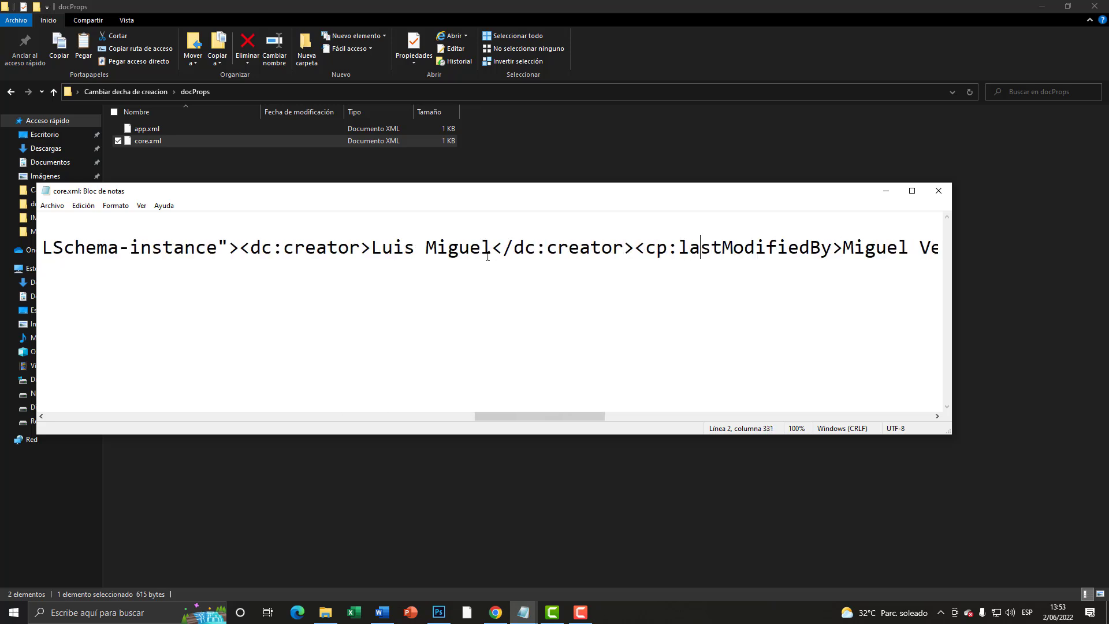
# Step: Change the date in the dcterms:created element of core.xml to 2018-01-01, leaving its time part as it is
pyautogui.press('Right')
pyautogui.press('Right')
pyautogui.press('Right')
pyautogui.press('Right')
pyautogui.press('Right')
pyautogui.press('Right')
pyautogui.press('Right')
pyautogui.press('Right')
pyautogui.press('Right')
pyautogui.press('Right')
pyautogui.press('Right')
pyautogui.press('Right')
pyautogui.press('Right')
pyautogui.press('Right')
pyautogui.press('Right')
pyautogui.press('Right')
pyautogui.press('Right')
pyautogui.press('Right')
pyautogui.press('Right')
pyautogui.press('Right')
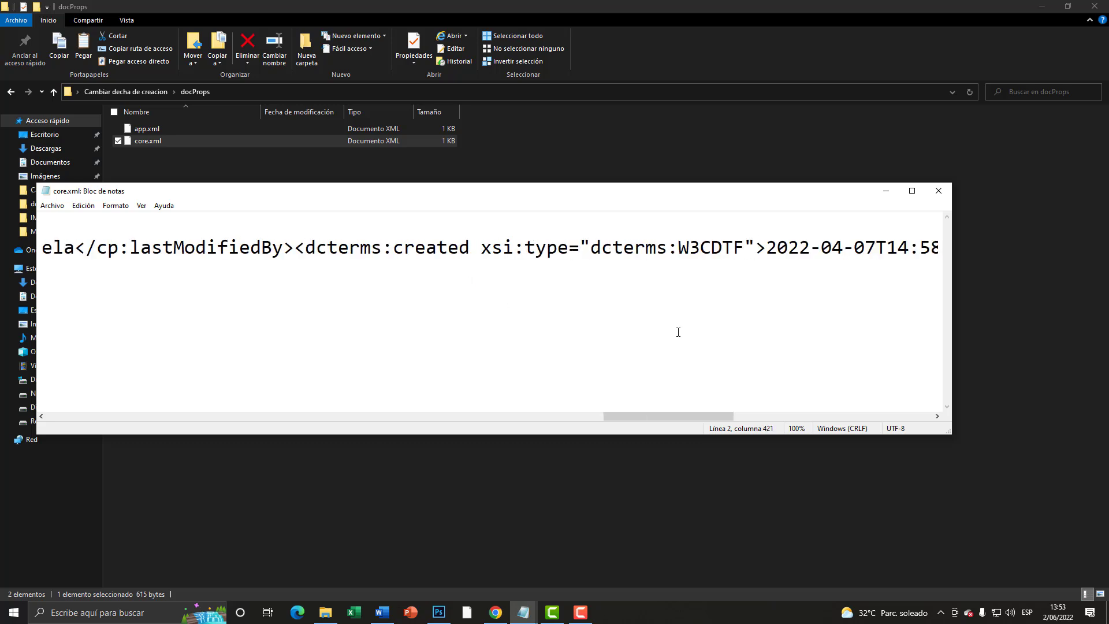
pyautogui.moveTo(664, 416); pyautogui.dragTo(710, 415)
pyautogui.moveTo(441, 247); pyautogui.dragTo(465, 247)
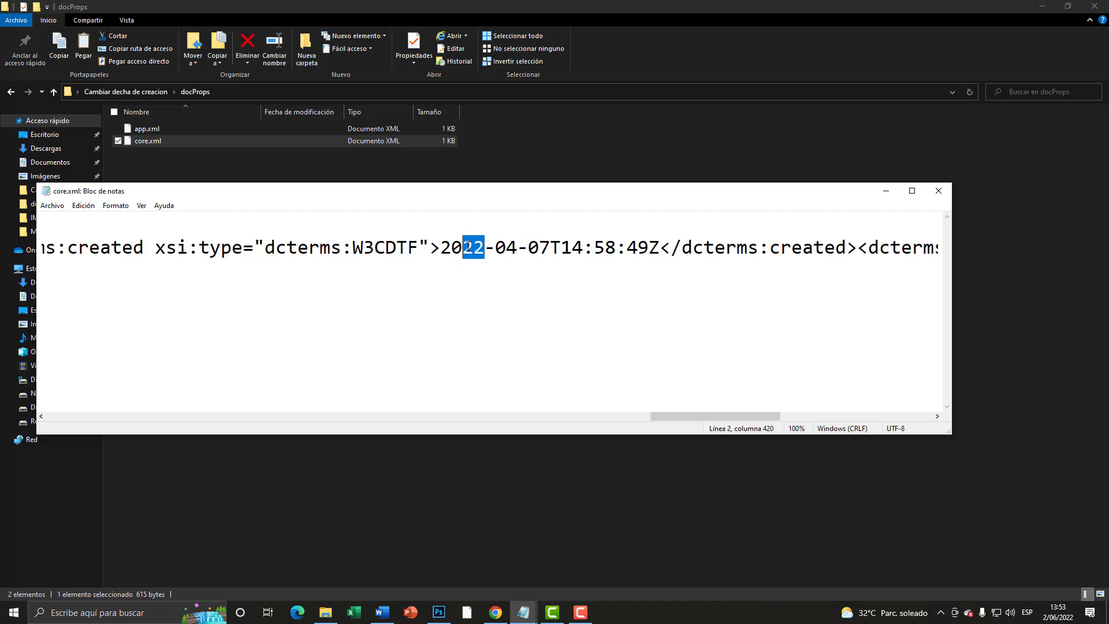
pyautogui.write('18')
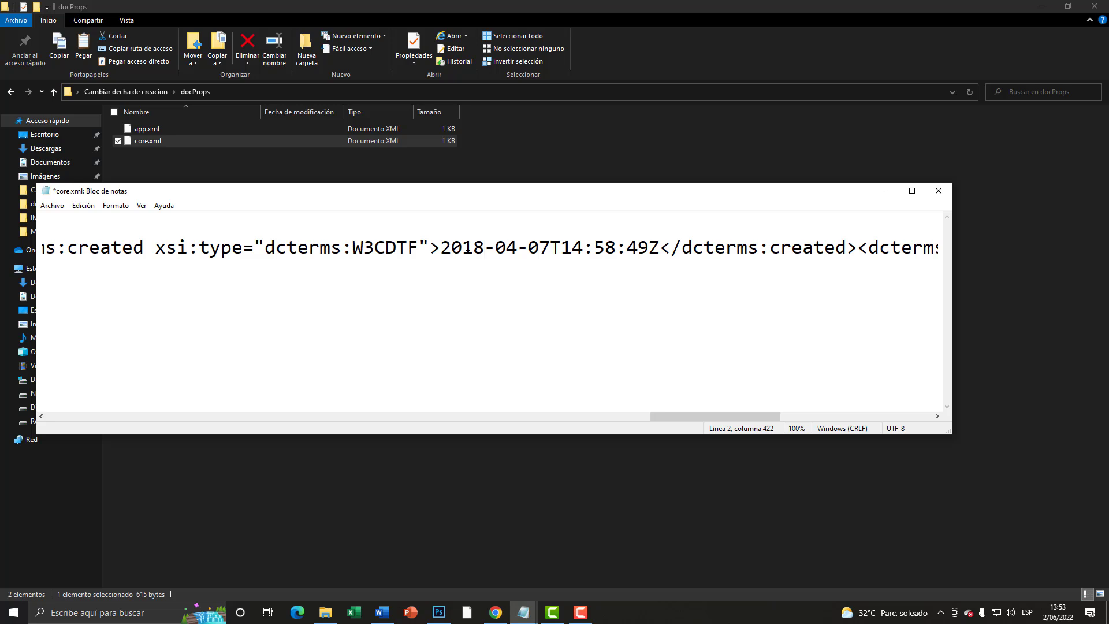
pyautogui.moveTo(506, 248); pyautogui.dragTo(549, 248)
pyautogui.write('1T1')
pyautogui.moveTo(440, 248); pyautogui.dragTo(549, 246)
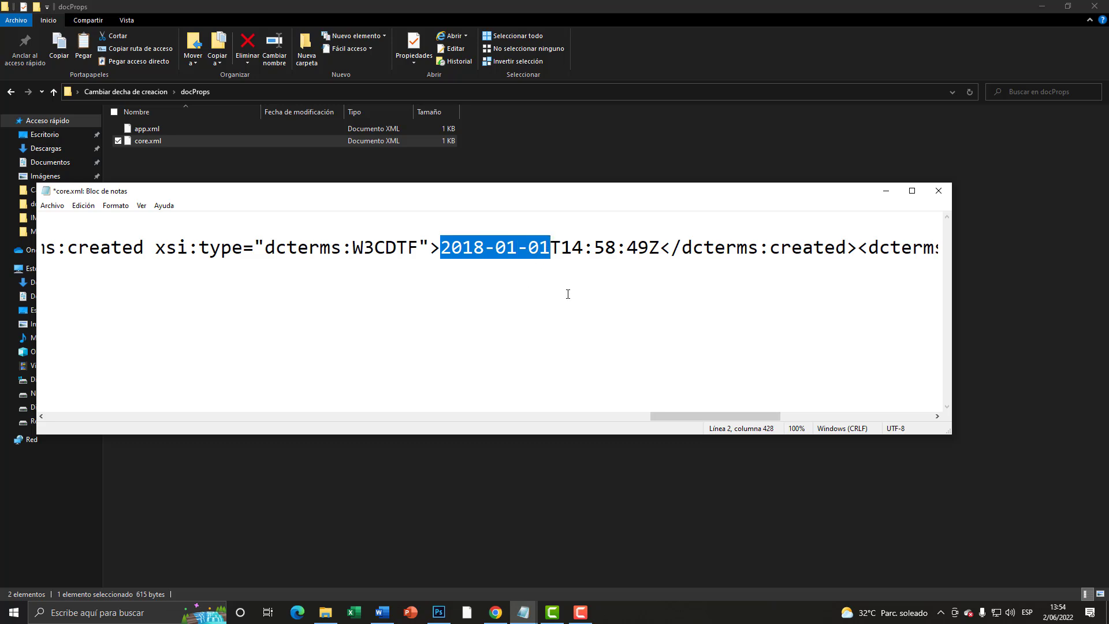
# Step: Change the date in the dcterms:modified element of core.xml to 2018-02-01, leaving its time part as it is
pyautogui.moveTo(715, 416); pyautogui.dragTo(753, 423)
pyautogui.moveTo(769, 421); pyautogui.dragTo(784, 421)
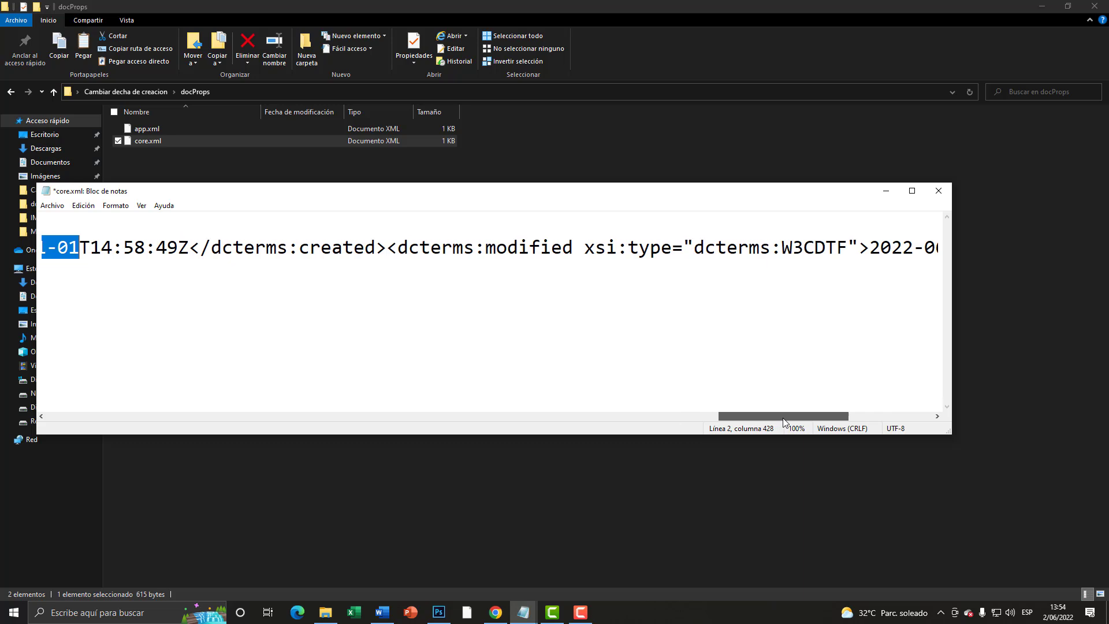
pyautogui.moveTo(485, 248); pyautogui.dragTo(575, 249)
pyautogui.moveTo(761, 416); pyautogui.dragTo(808, 416)
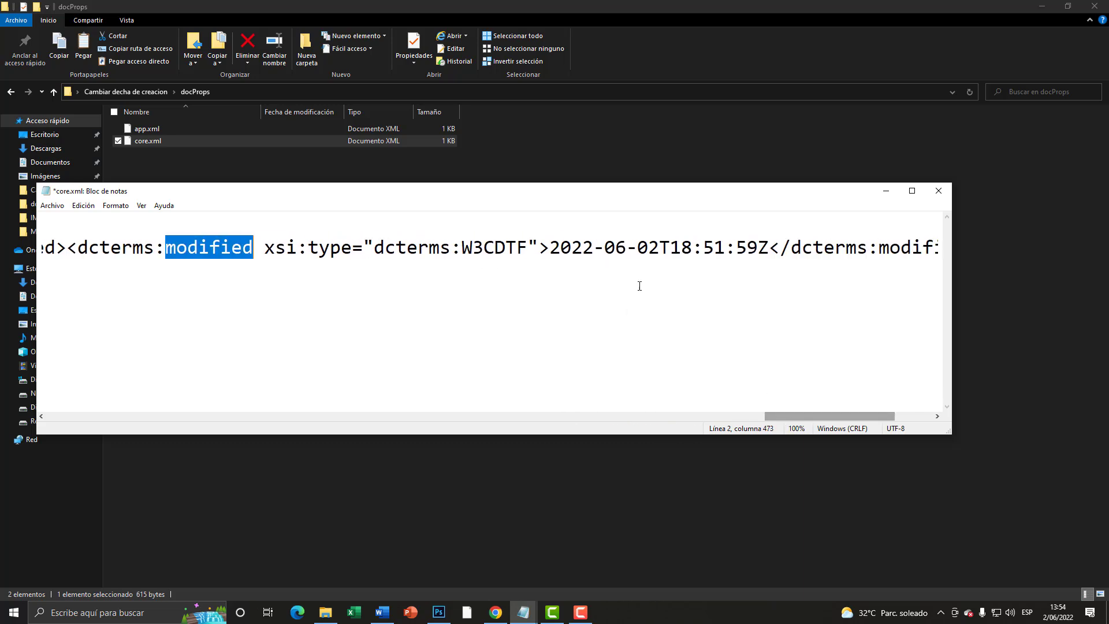
pyautogui.moveTo(594, 247); pyautogui.dragTo(573, 247)
pyautogui.write('18')
pyautogui.press('Right')
pyautogui.press('Right')
pyautogui.press('Right')
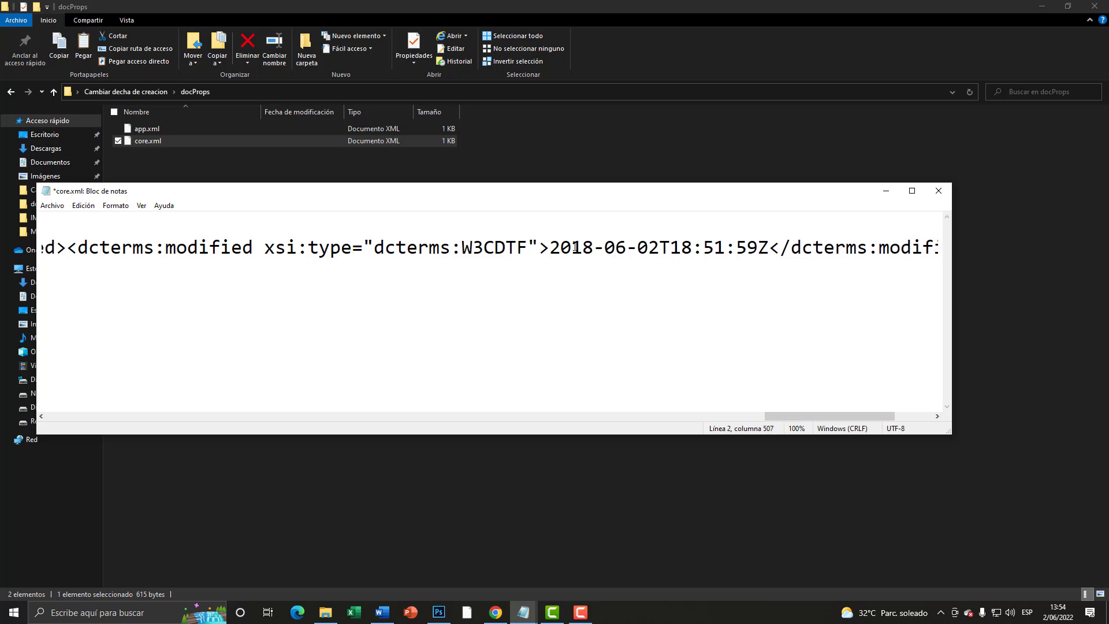
pyautogui.press('Left')
pyautogui.press('Right')
pyautogui.hotkey('shift', 'Left')
pyautogui.write('2')
pyautogui.press('Right')
pyautogui.press('Right')
pyautogui.press('Right')
pyautogui.hotkey('shift', 'Left')
pyautogui.write('1')
# Step: Save the edited core.xml and close Notepad (Bloc de notas)
pyautogui.moveTo(151, 191); pyautogui.dragTo(485, 186)
pyautogui.click(419, 200)
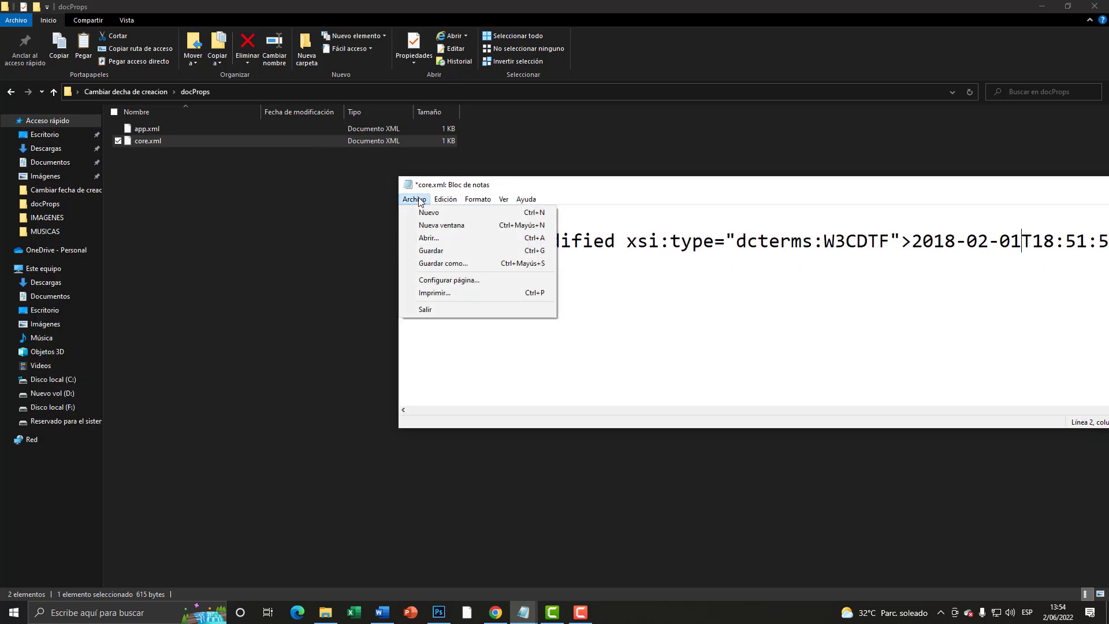
pyautogui.click(442, 249)
pyautogui.moveTo(530, 188); pyautogui.dragTo(206, 171)
pyautogui.click(978, 170)
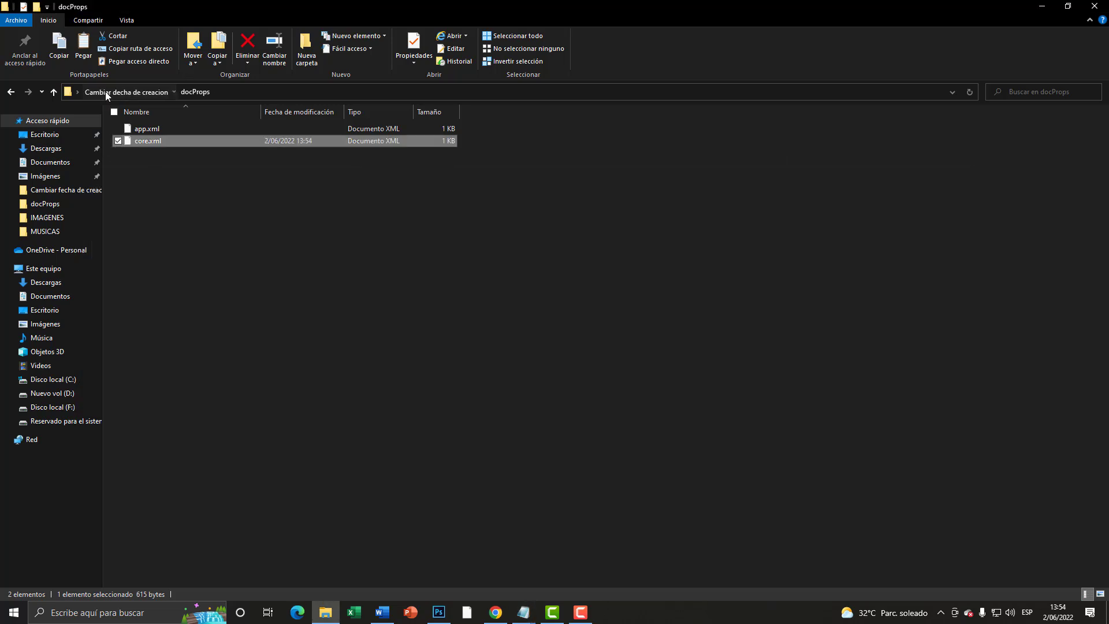
# Step: Go back to the Cambiar decha de creacion folder and delete buscador.zip
pyautogui.click(105, 91)
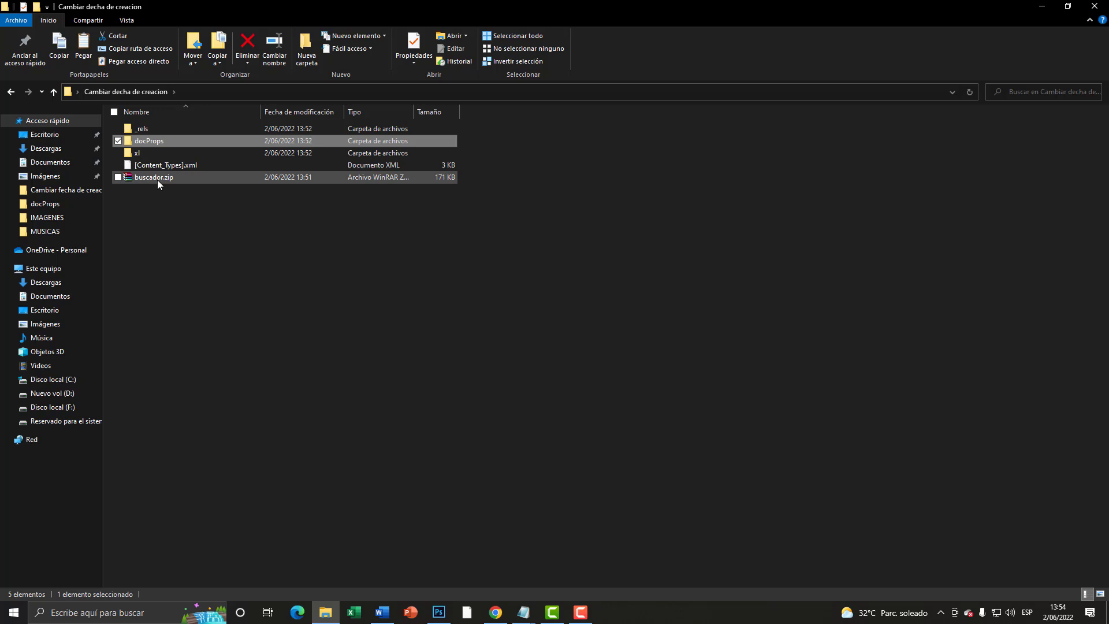
pyautogui.click(158, 167)
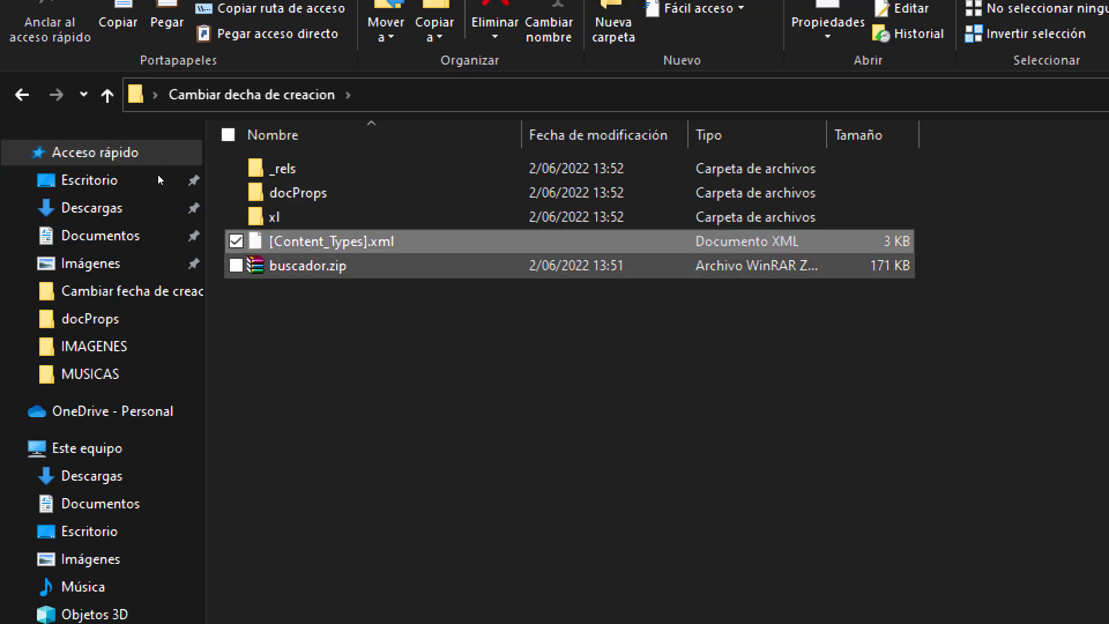
pyautogui.press('Down')
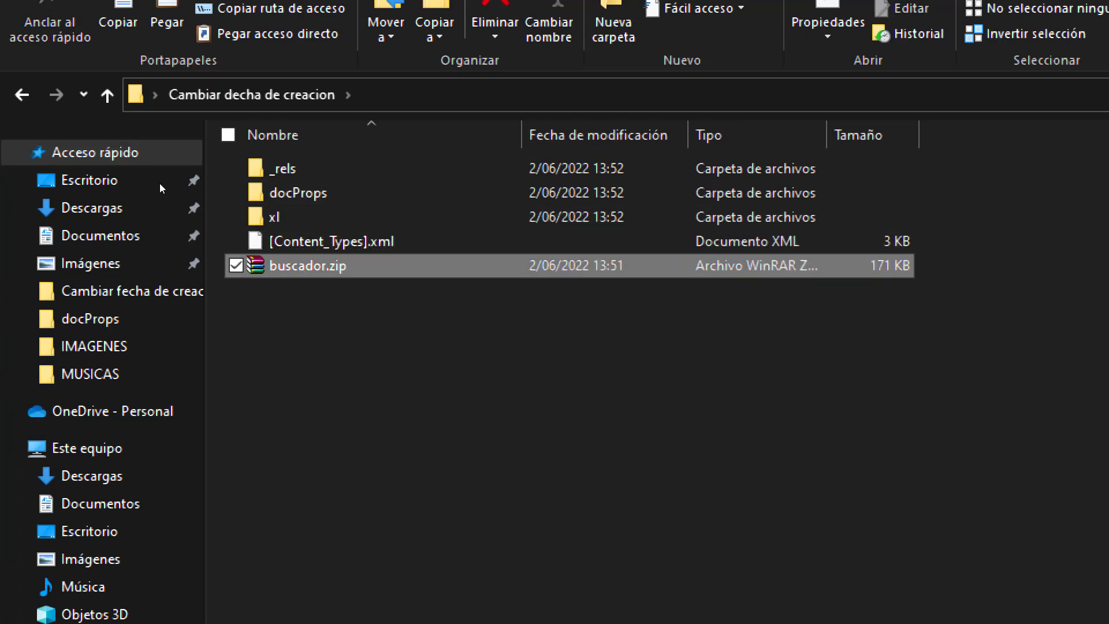
pyautogui.press('Delete')
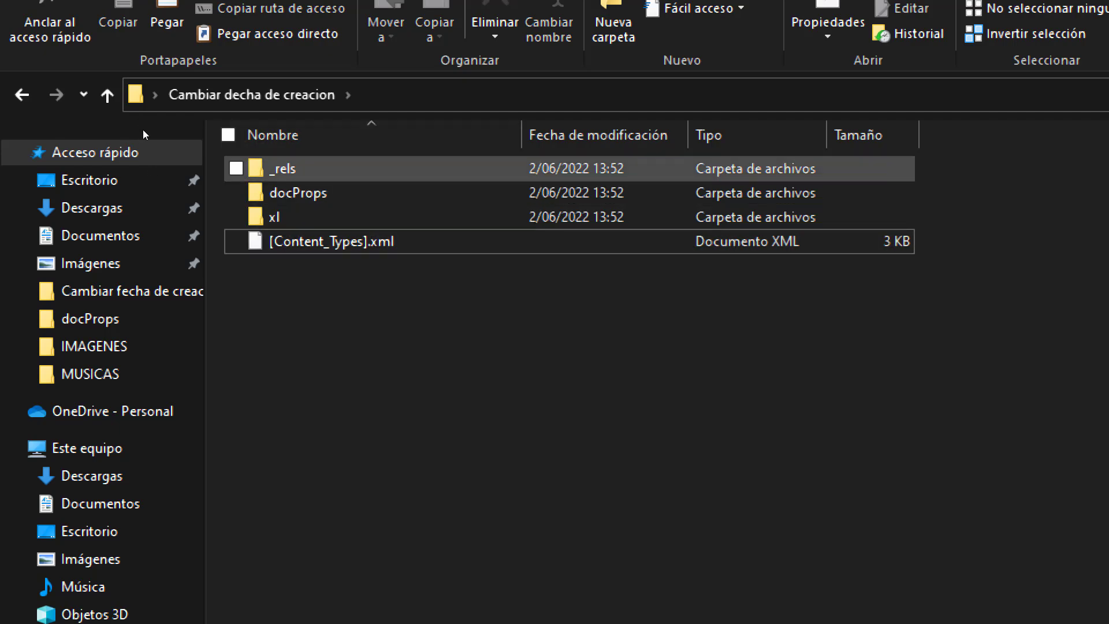
# Step: Compress the _rels, docProps and xl folders with [Content_Types].xml into a ZIP archive named miarchivo.zip using WinRAR
pyautogui.moveTo(338, 324)
pyautogui.mouseDown()
pyautogui.moveTo(296, 198)
pyautogui.moveTo(272, 167)
pyautogui.mouseUp()
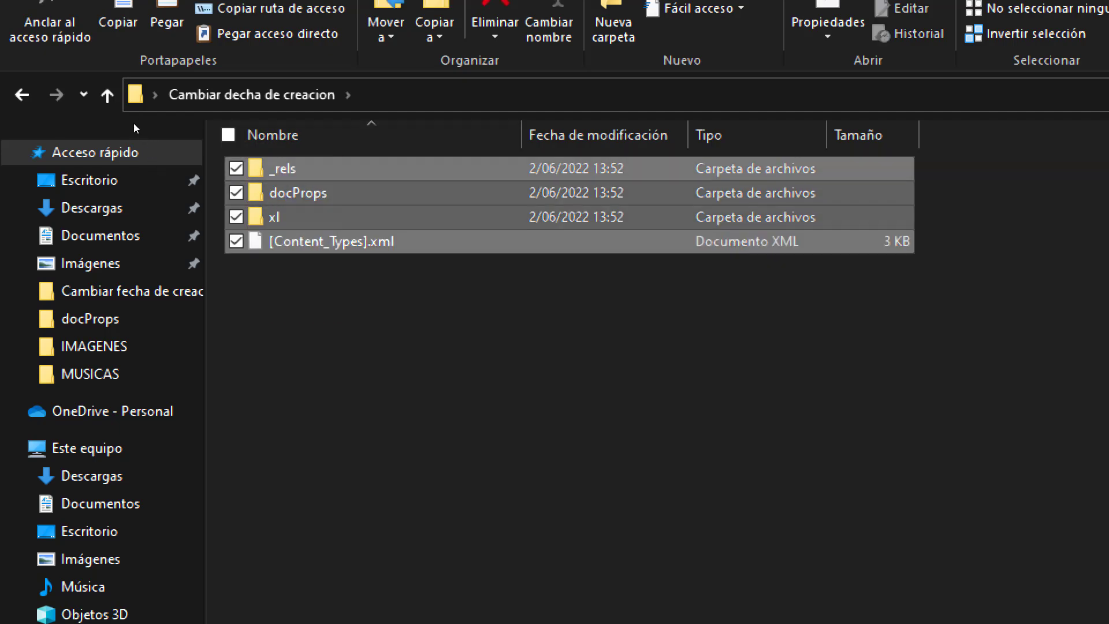
pyautogui.rightClick(289, 193)
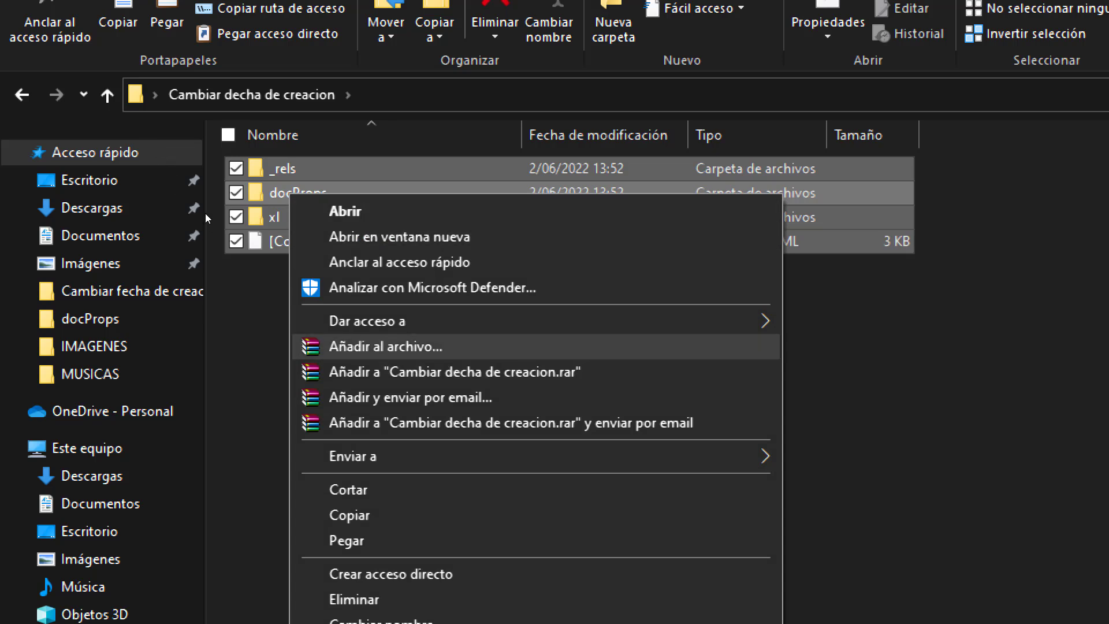
pyautogui.click(386, 346)
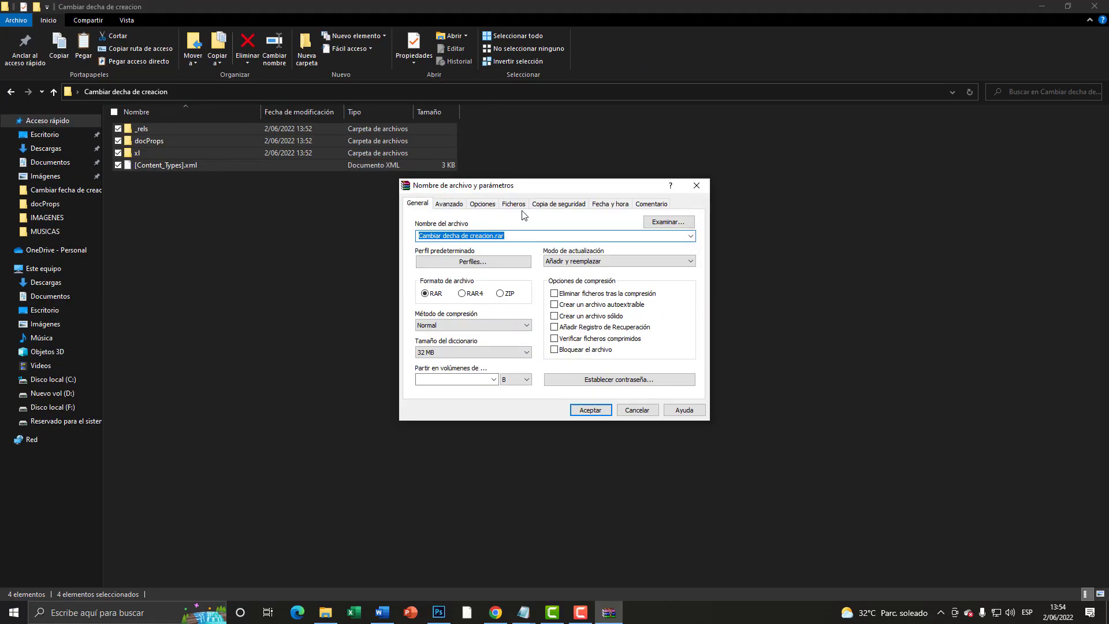
pyautogui.press('super+plus')
pyautogui.click(490, 234)
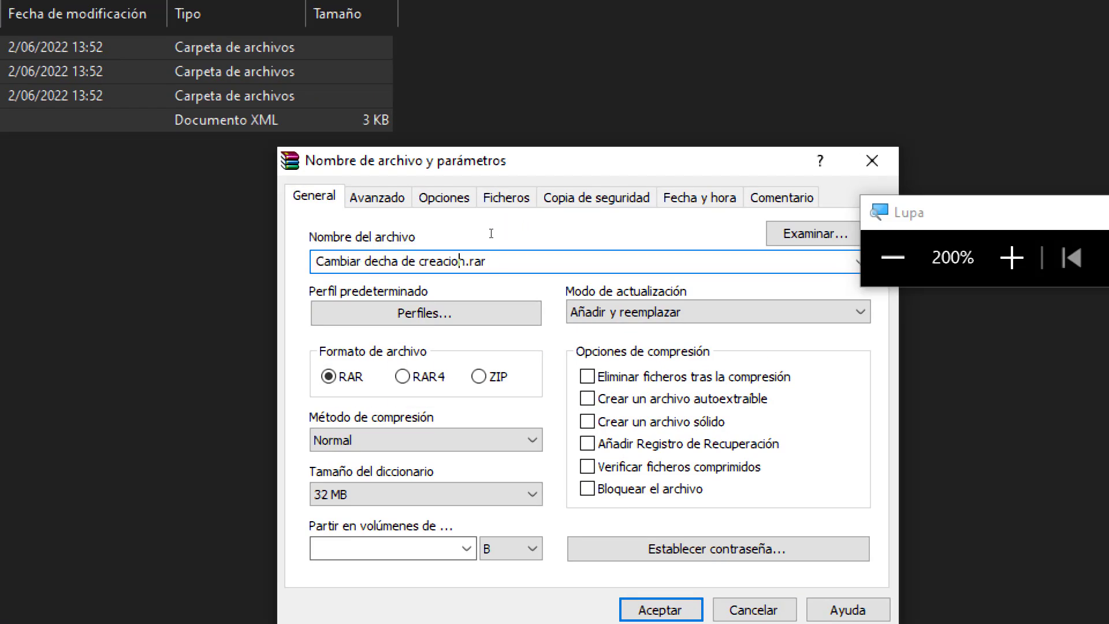
pyautogui.moveTo(494, 234); pyautogui.dragTo(394, 238)
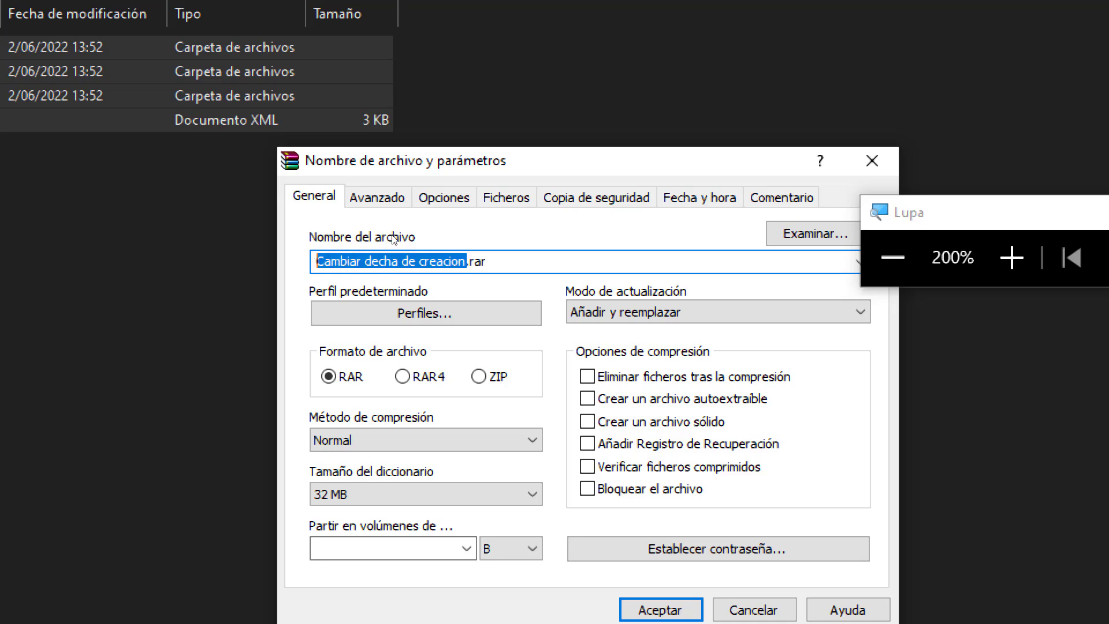
pyautogui.write('miarchivo')
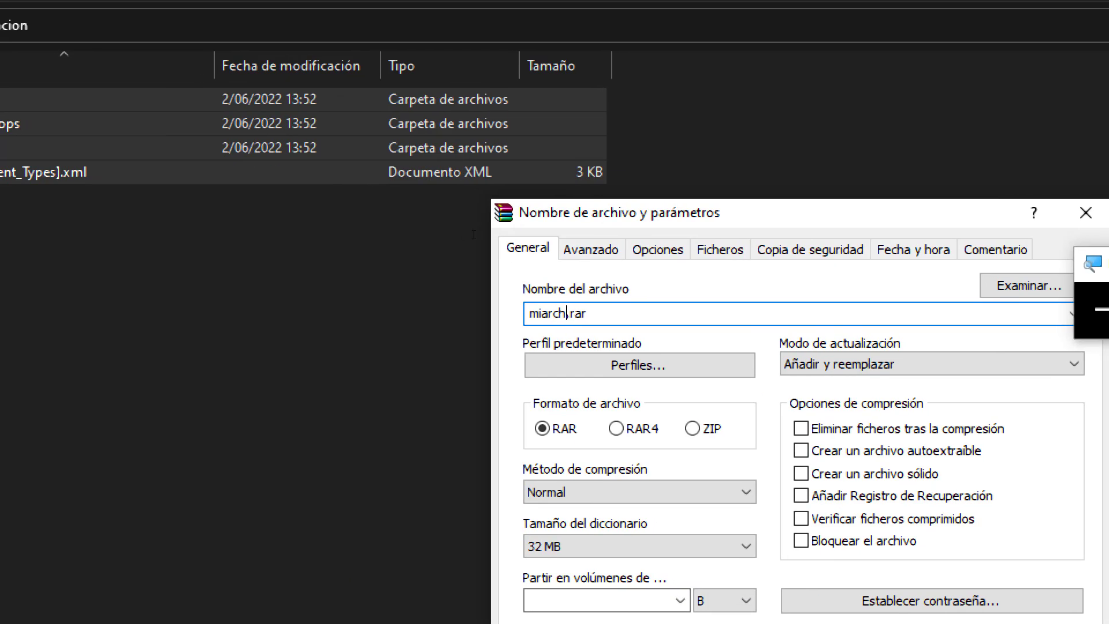
pyautogui.press('BackSpace')
pyautogui.press('BackSpace')
pyautogui.press('BackSpace')
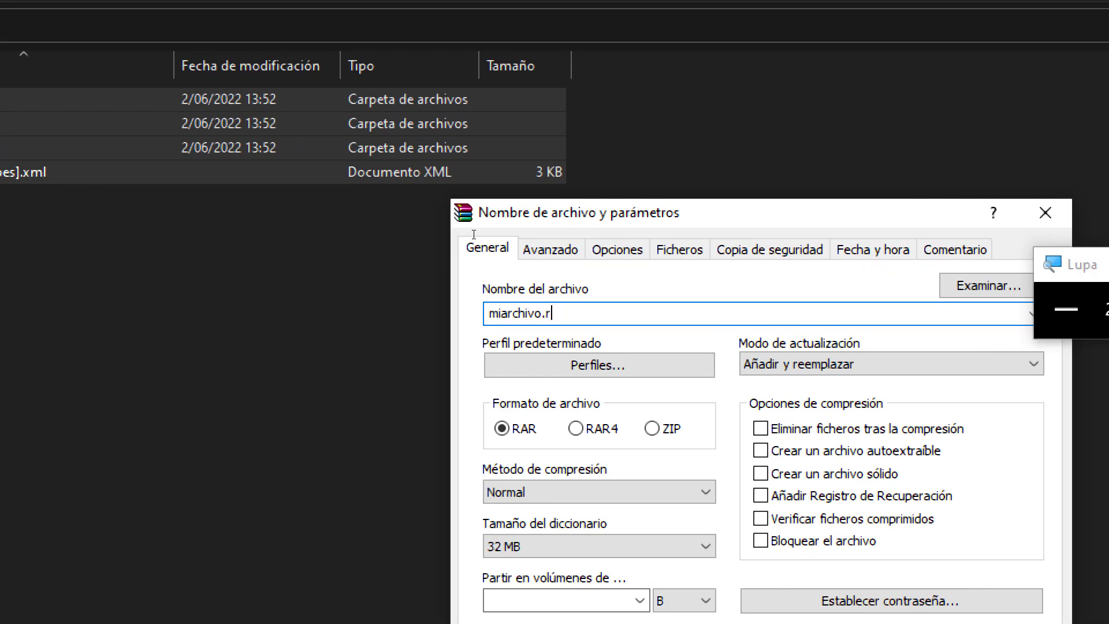
pyautogui.write('zip')
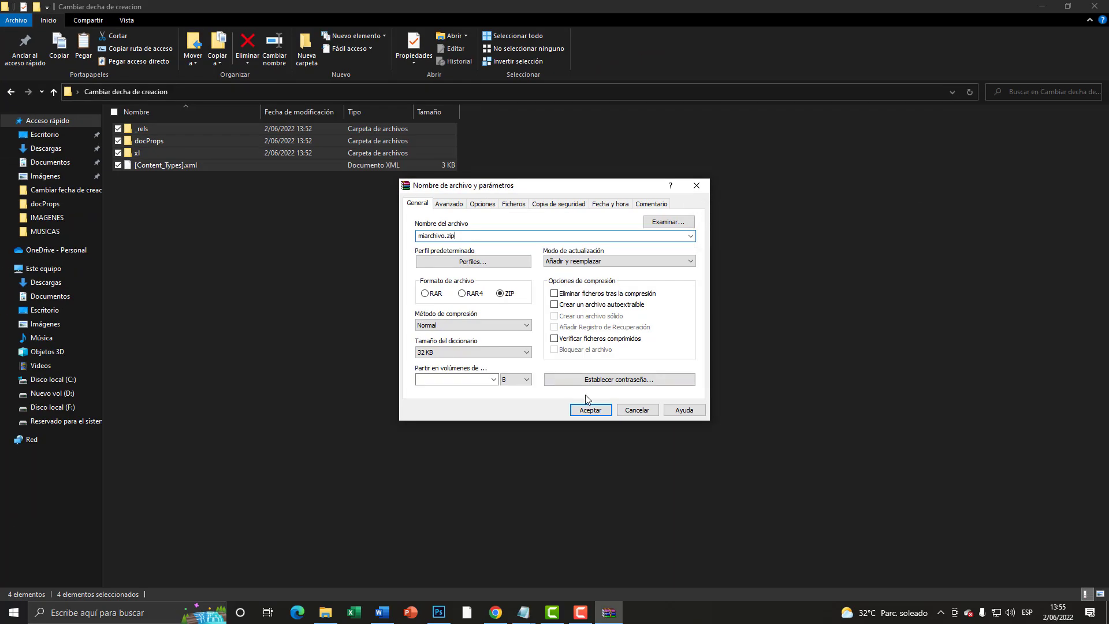
pyautogui.click(588, 409)
# Step: Rename miarchivo.zip as miarchivo.xlsm and accept the change of file extension
pyautogui.click(145, 182)
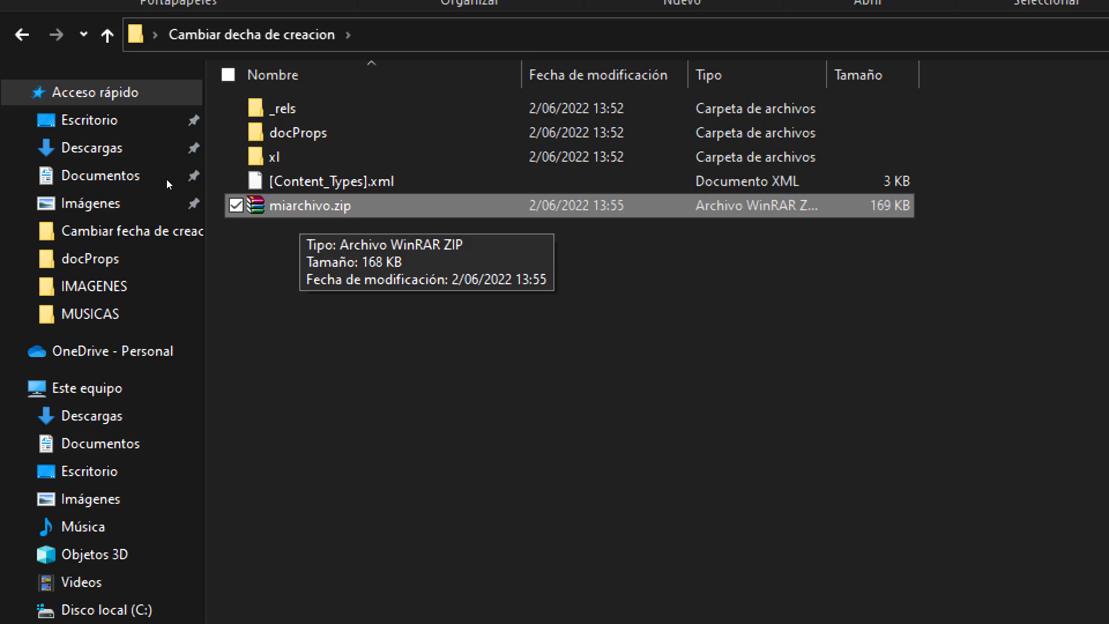
pyautogui.press('F2')
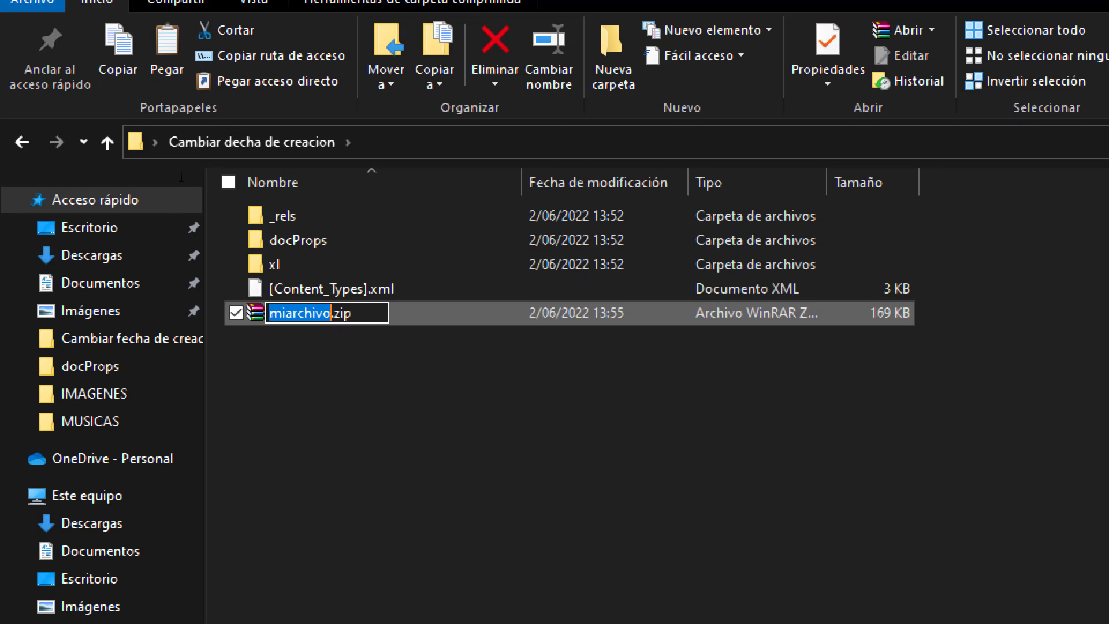
pyautogui.press('End')
pyautogui.press('BackSpace')
pyautogui.press('BackSpace')
pyautogui.press('BackSpace')
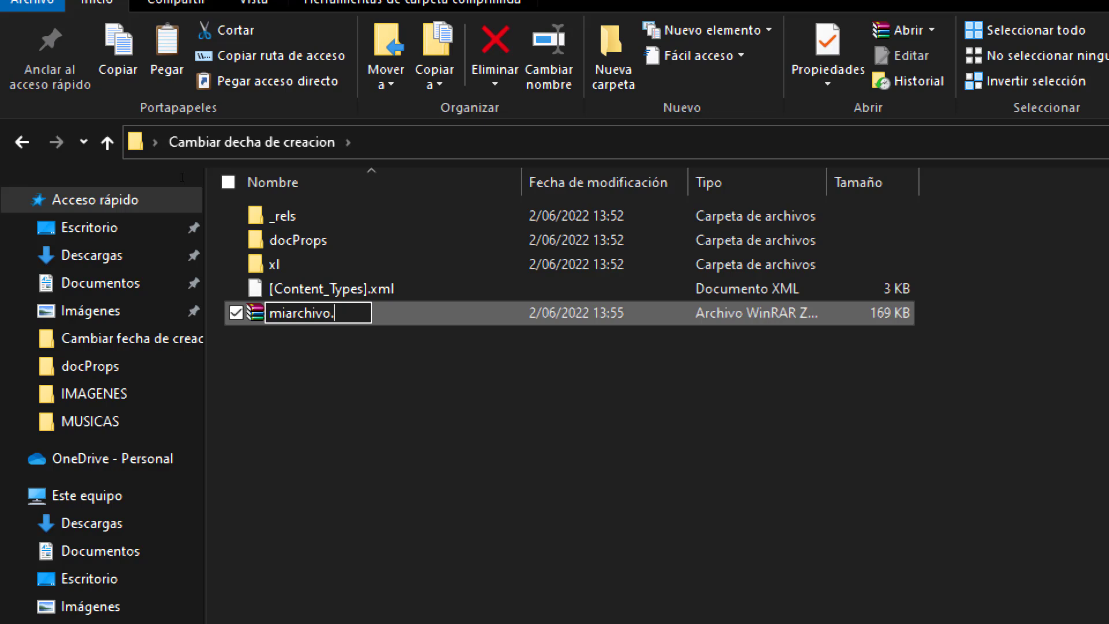
pyautogui.write('xlsm')
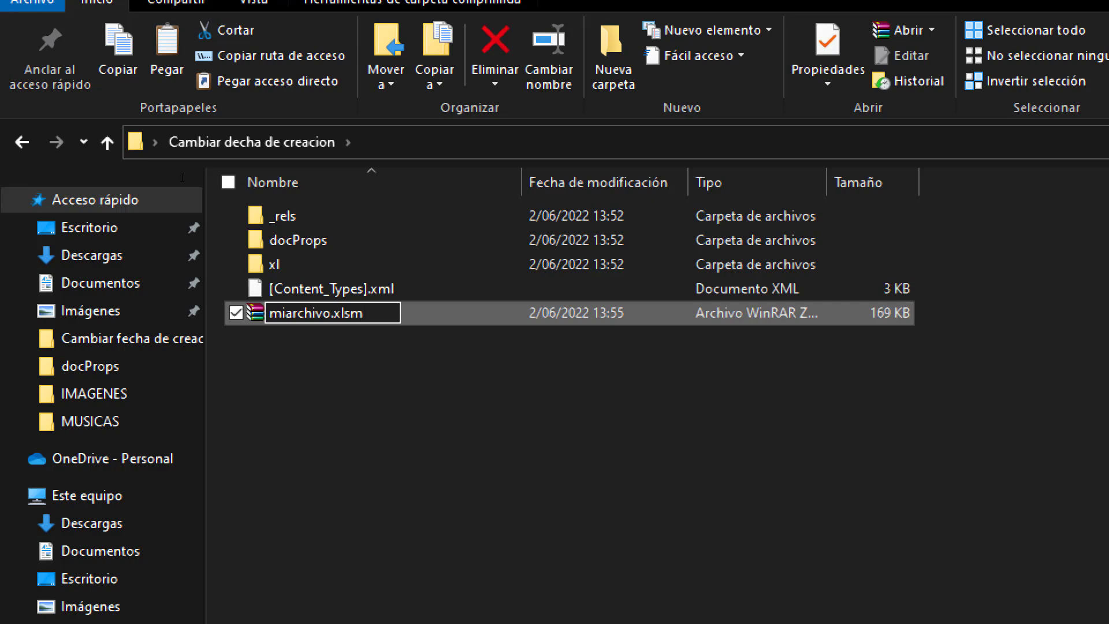
pyautogui.press('super+Escape')
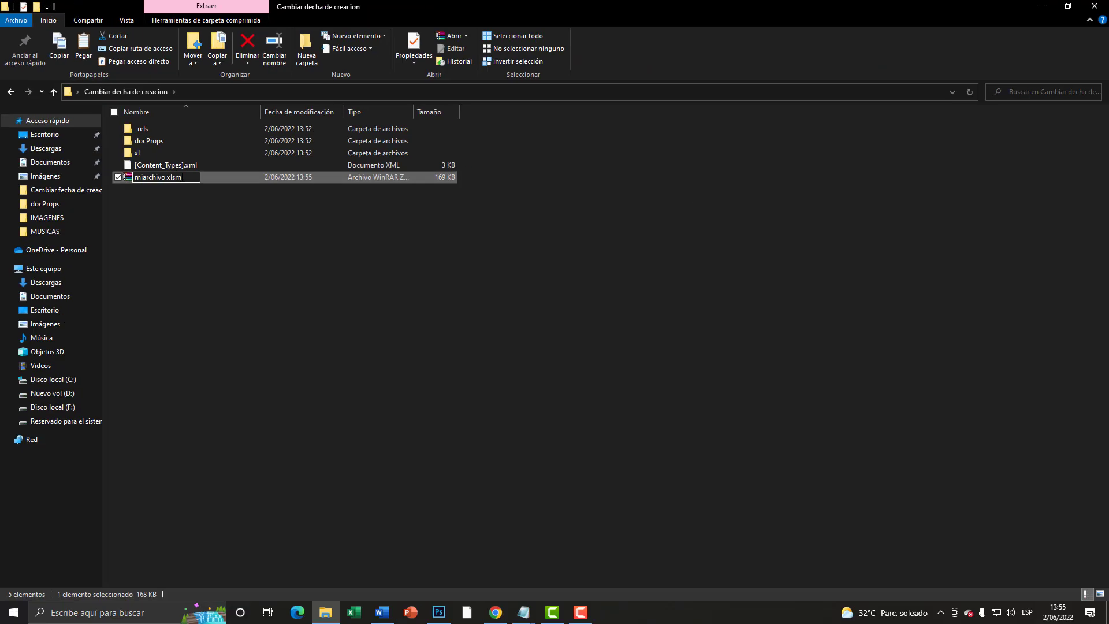
pyautogui.press('Return')
pyautogui.press('Return')
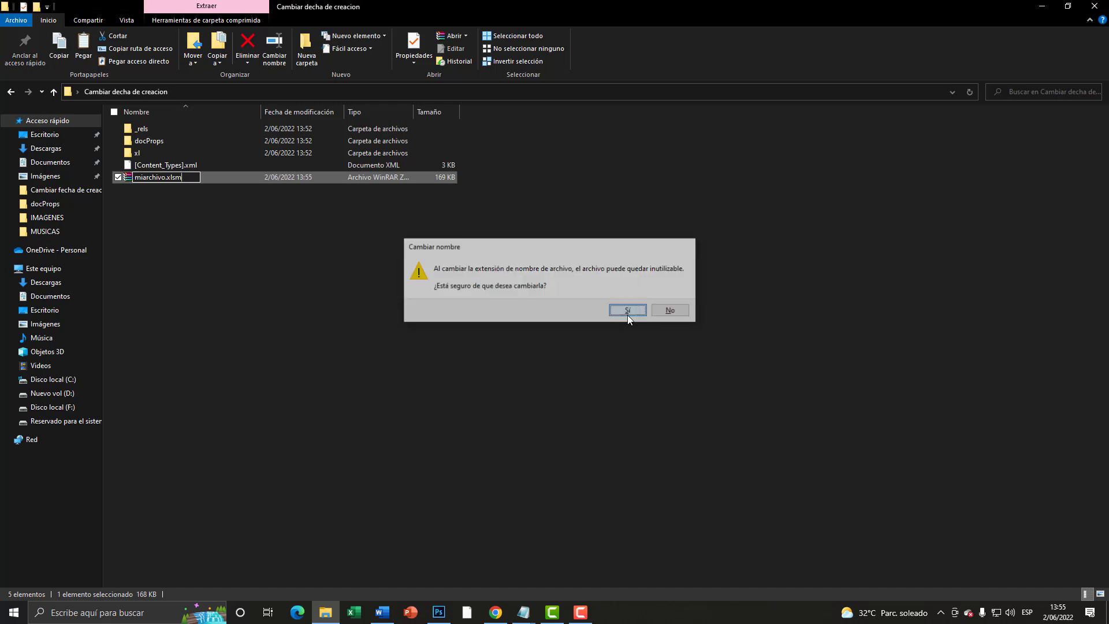
# Step: Open miarchivo.xlsm in Excel and enable its macro content
pyautogui.press('super+plus')
pyautogui.doubleClick(154, 176)
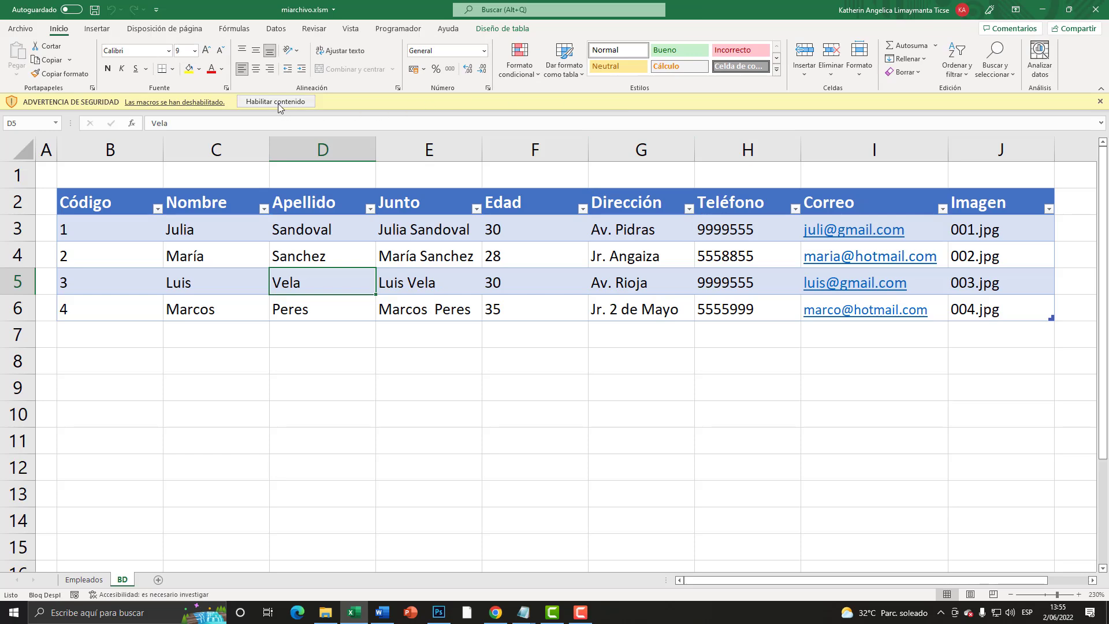
pyautogui.click(278, 103)
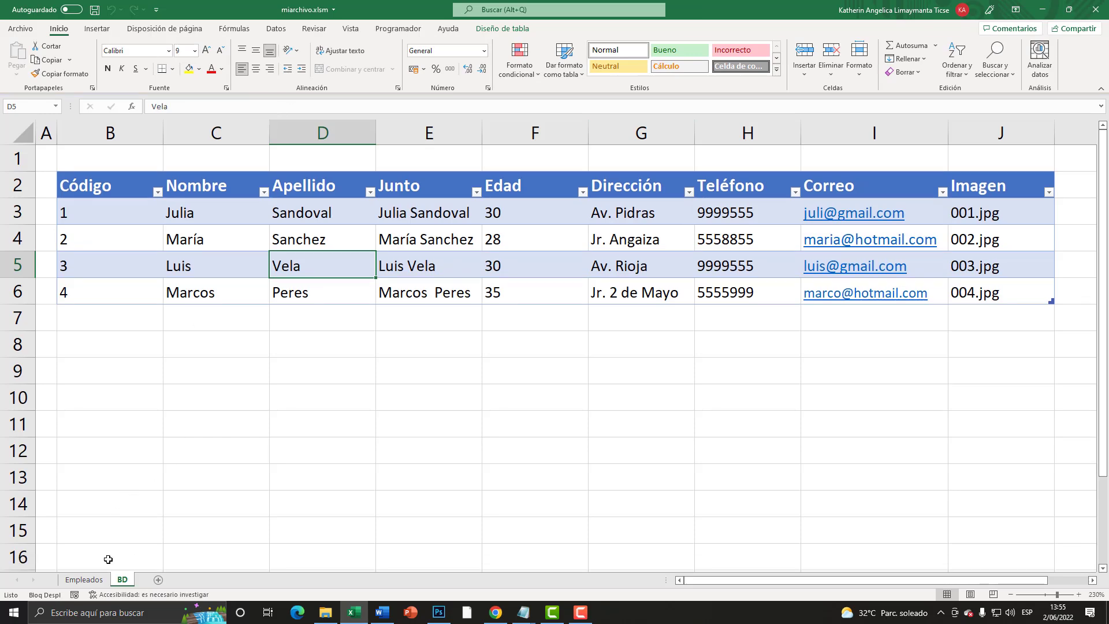
# Step: Look over the Empleados sheet to check the rebuilt workbook, and return to the BD sheet
pyautogui.click(84, 579)
pyautogui.scroll(-3, 352, 448)
pyautogui.scroll(3, 348, 447)
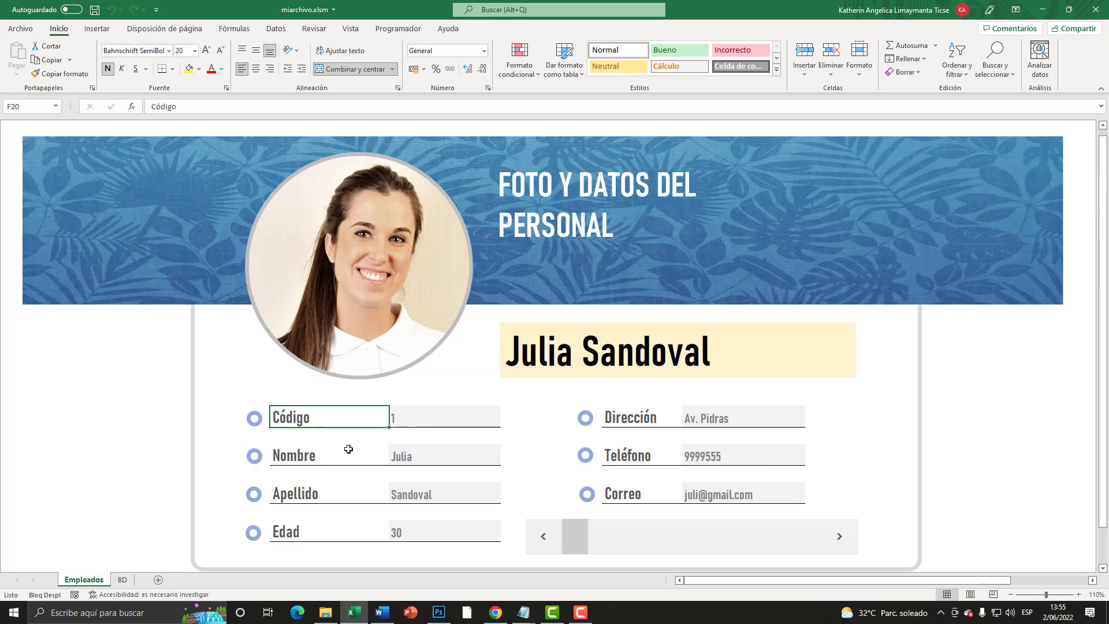
pyautogui.click(122, 579)
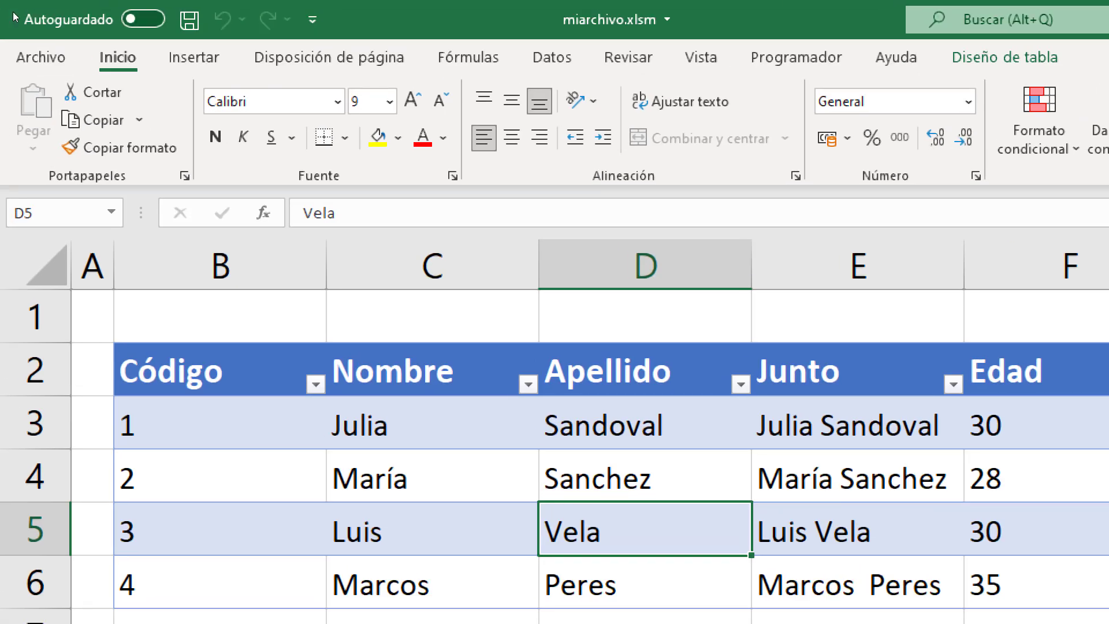
# Step: Examine the workbook's file information, magnifying the creation date, last modification date and author properties
pyautogui.click(18, 29)
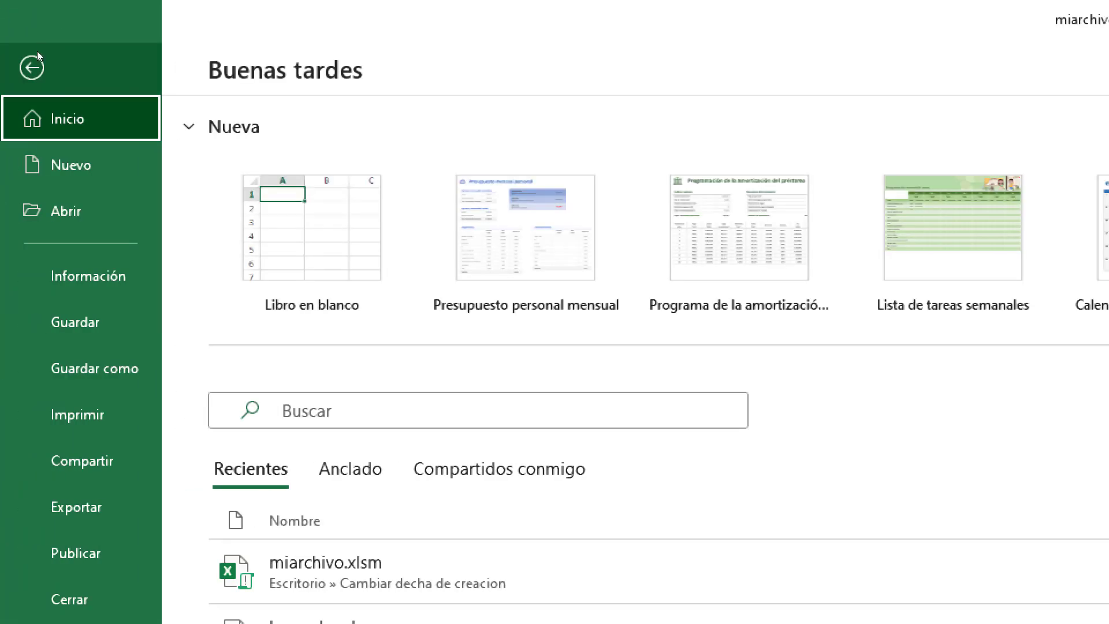
pyautogui.click(65, 275)
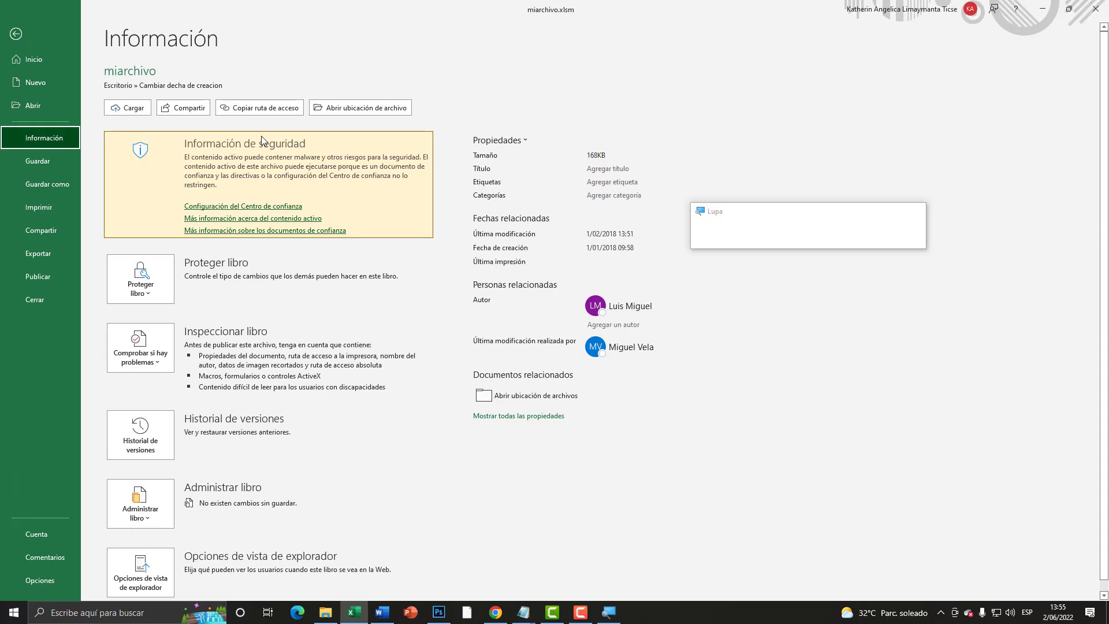
pyautogui.press('super+Escape')
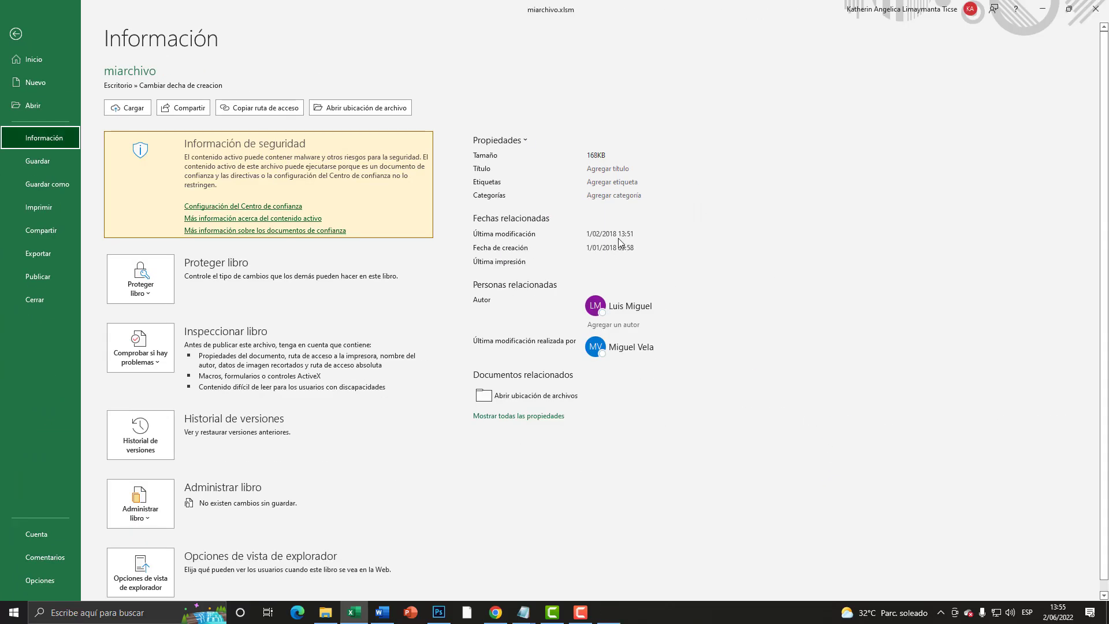
pyautogui.press('super+plus')
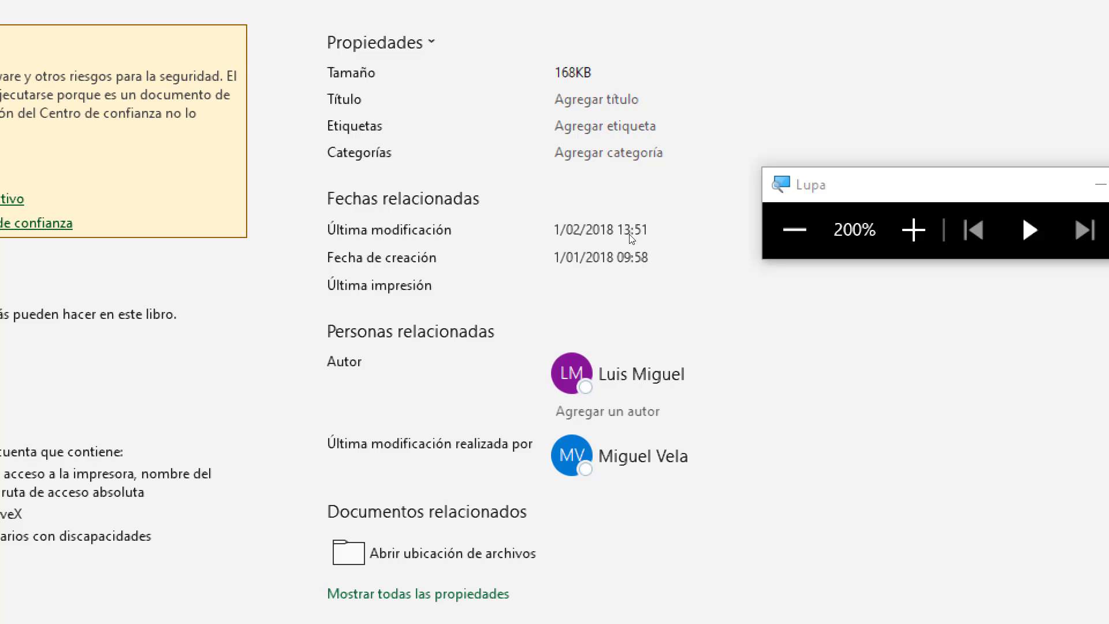
# Step: Switch to File Explorer and open core.xml from the docProps folder in Notepad
pyautogui.press('super+Escape')
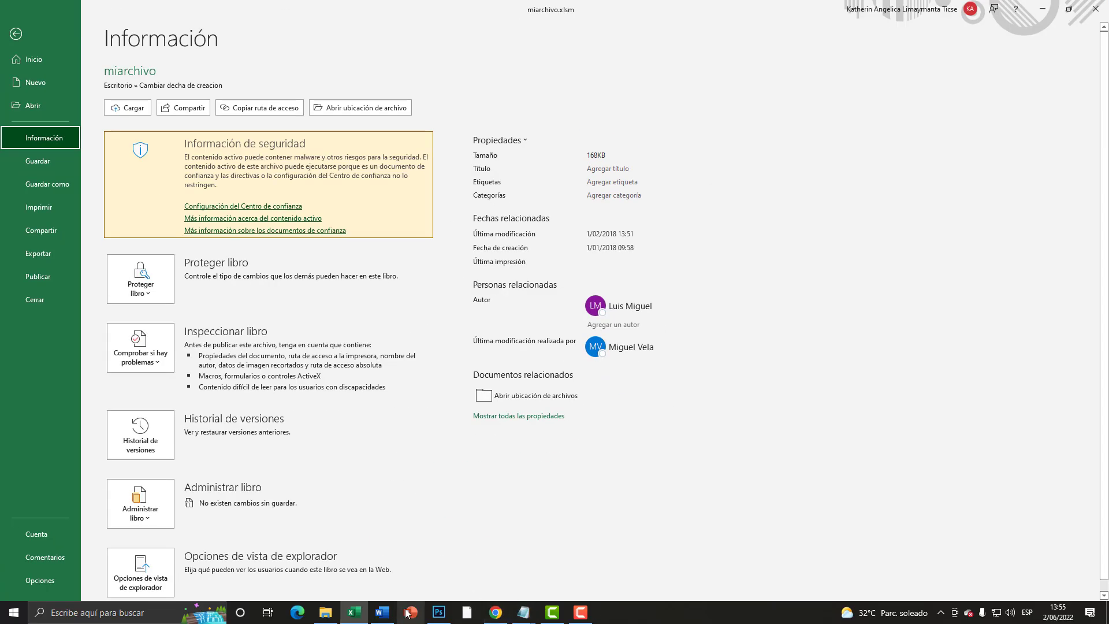
pyautogui.click(325, 612)
pyautogui.doubleClick(153, 150)
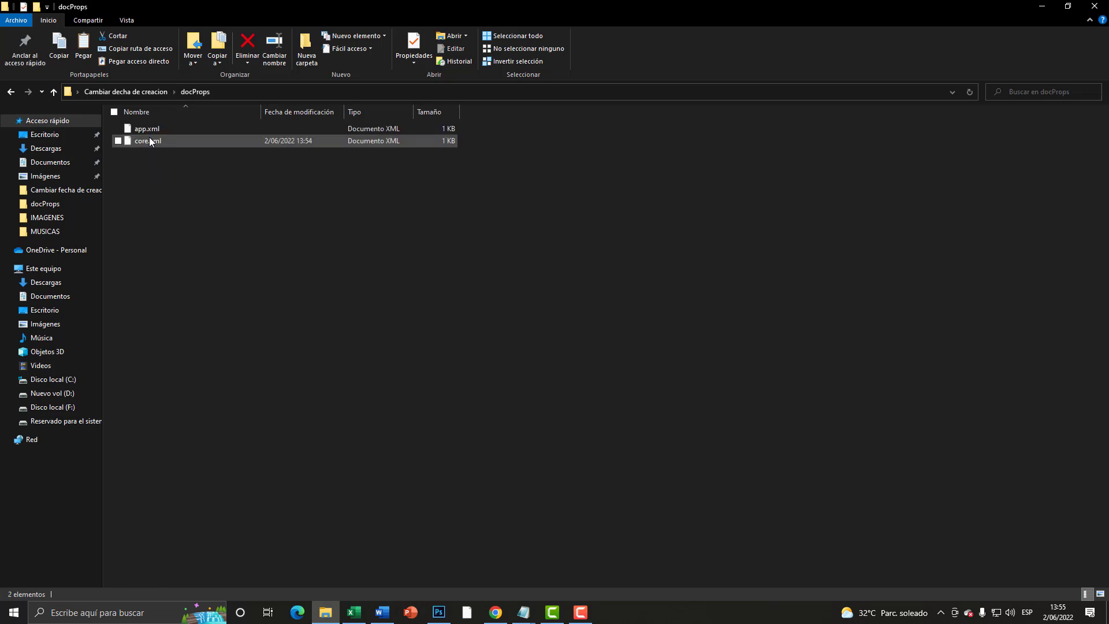
pyautogui.rightClick(151, 136)
pyautogui.moveTo(289, 222)
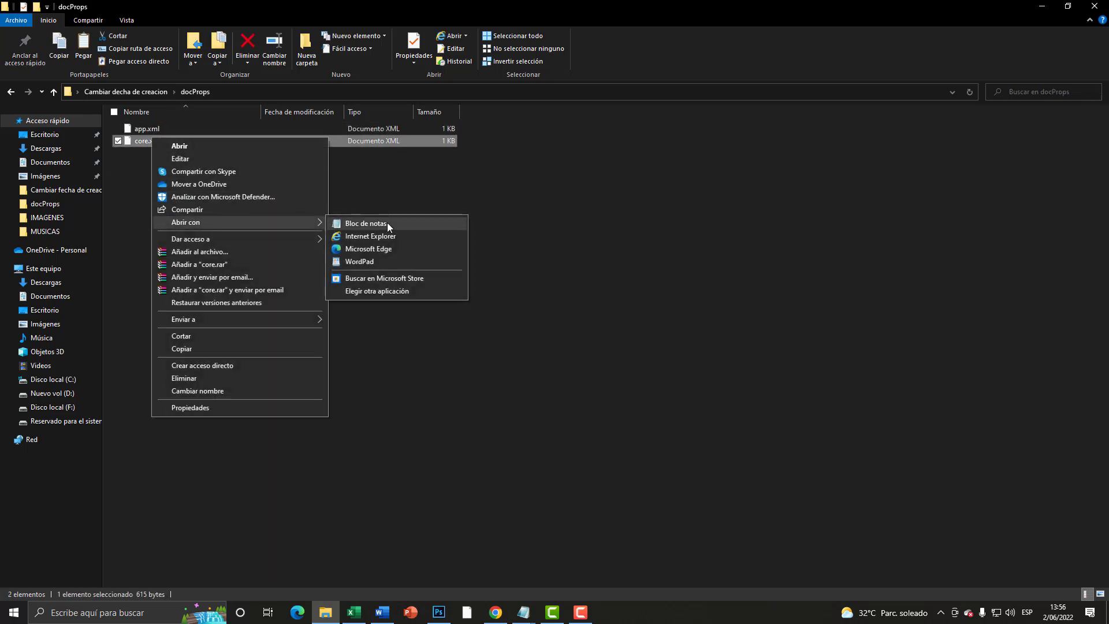
pyautogui.click(361, 224)
# Step: Check the date and the time of the dcterms:created entry in core.xml, and close the file
pyautogui.moveTo(185, 395); pyautogui.dragTo(768, 389)
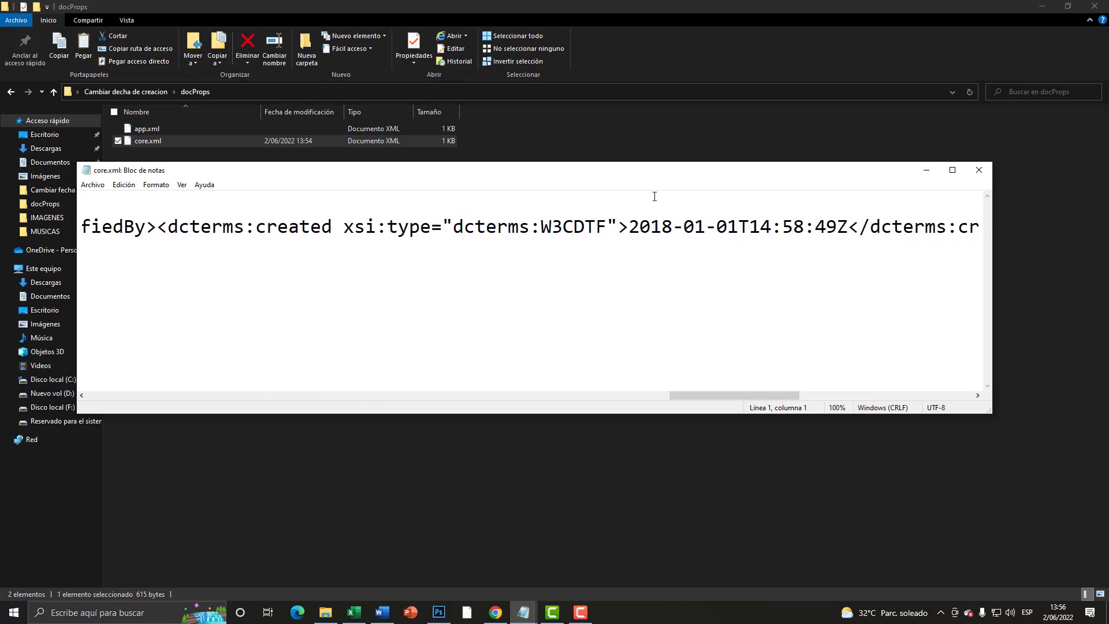
pyautogui.moveTo(633, 224); pyautogui.dragTo(739, 224)
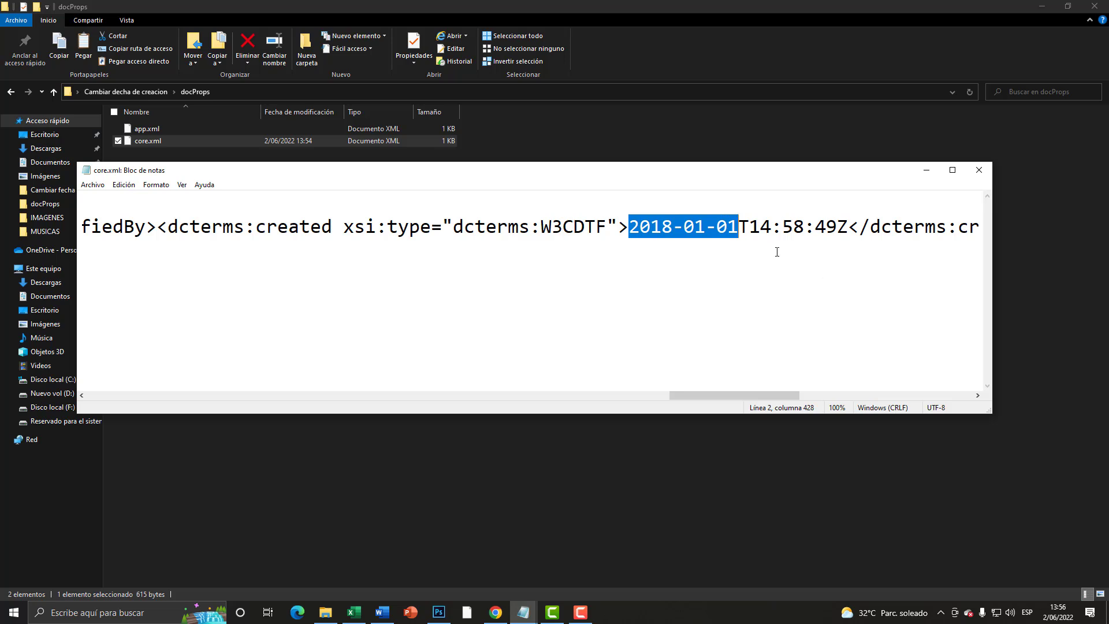
pyautogui.moveTo(749, 227); pyautogui.dragTo(838, 225)
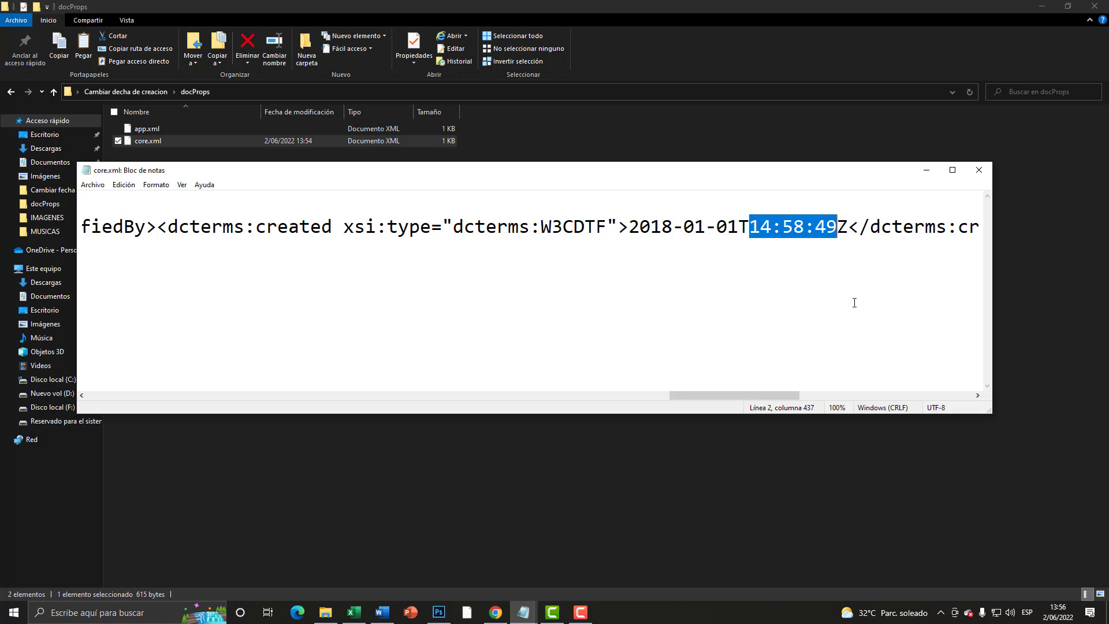
pyautogui.click(979, 170)
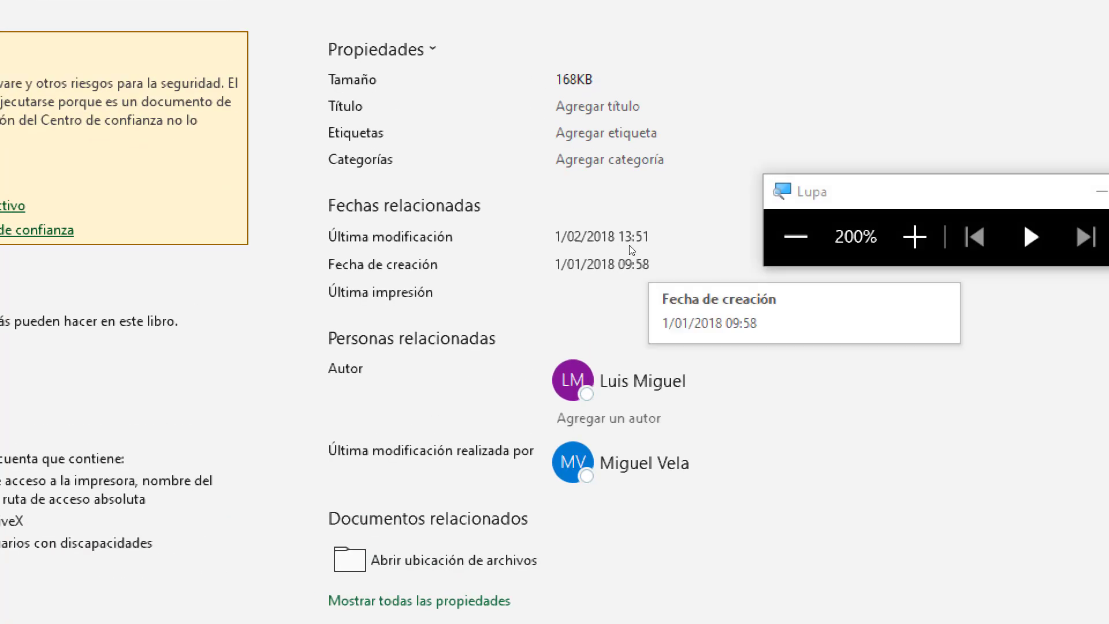
# Step: Open the detailed file properties of miarchivo.xlsm in the desktop folder Cambiar decha de creacion
pyautogui.press('super+Escape')
pyautogui.press('super')
pyautogui.press('super')
pyautogui.press('super+d')
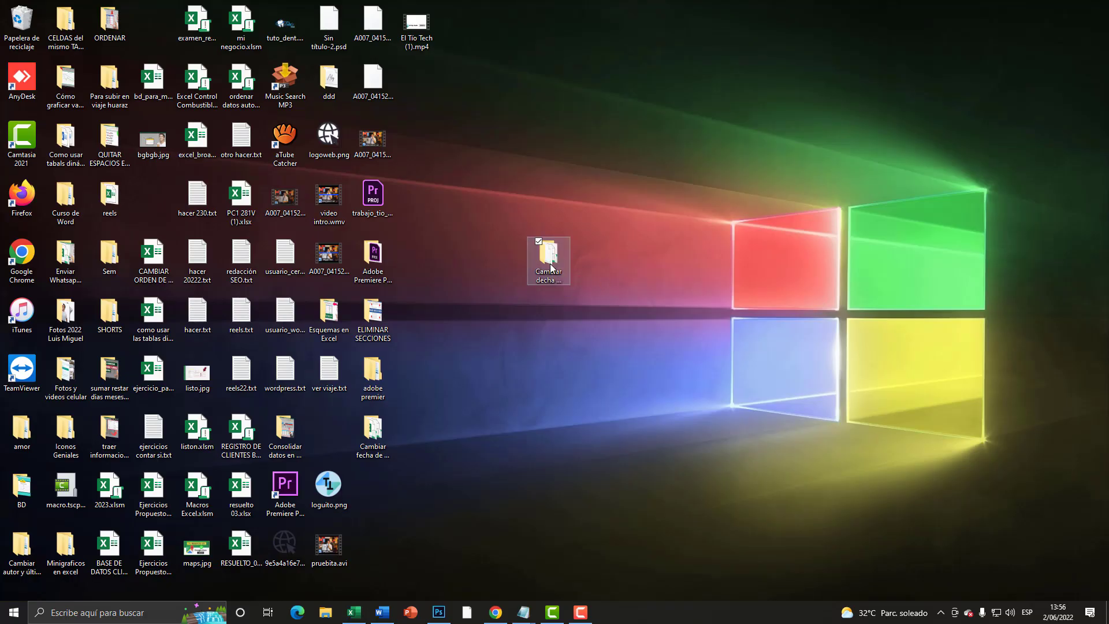
pyautogui.doubleClick(548, 263)
pyautogui.rightClick(154, 176)
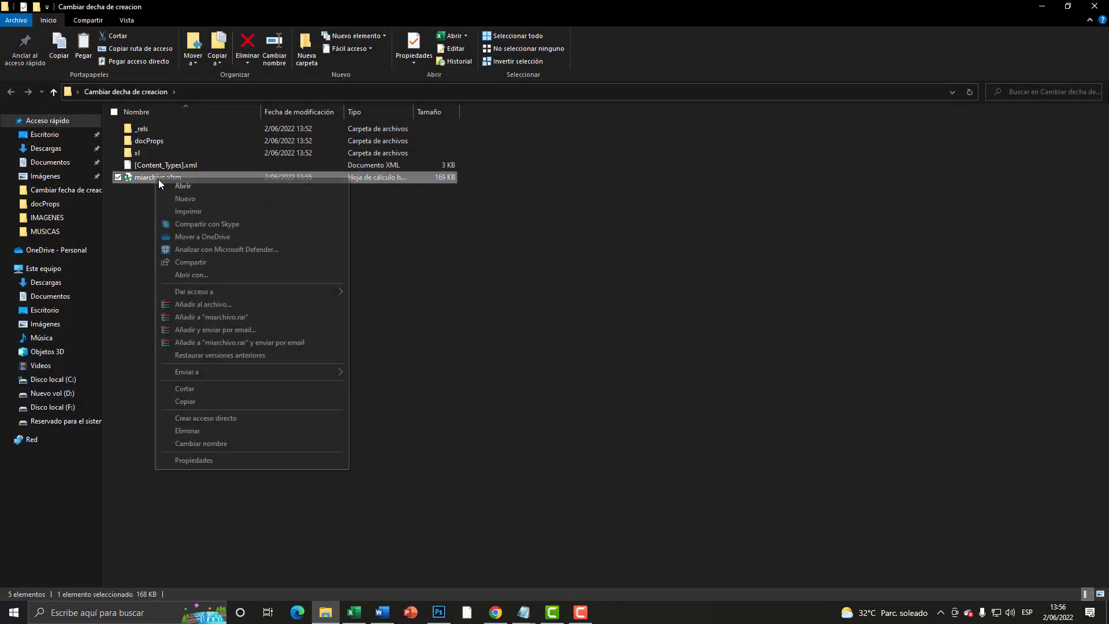
pyautogui.click(201, 461)
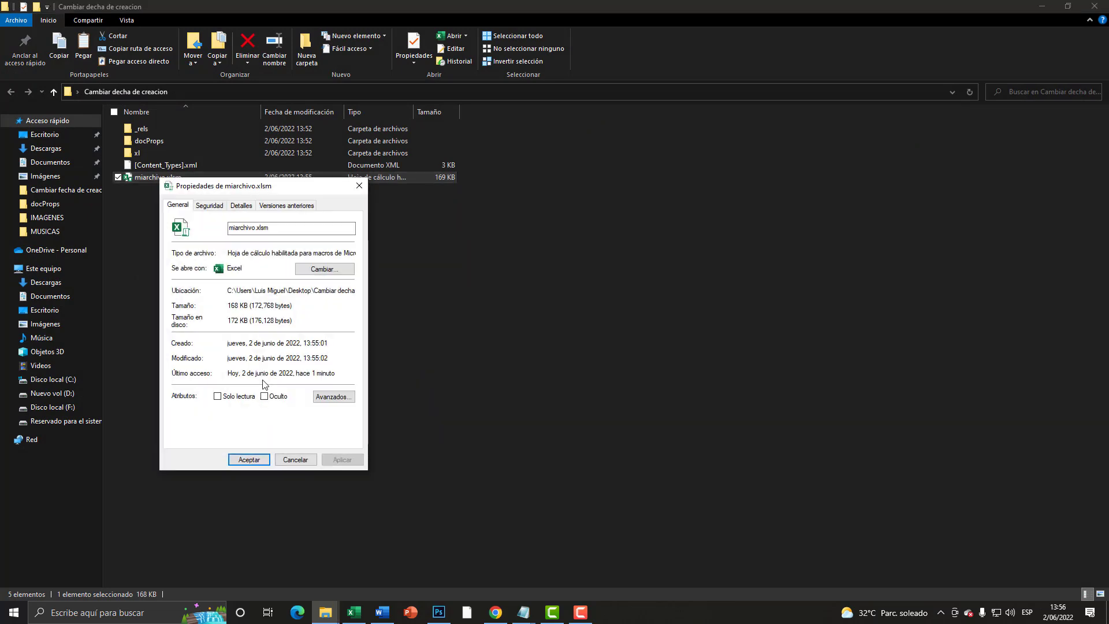
pyautogui.click(241, 205)
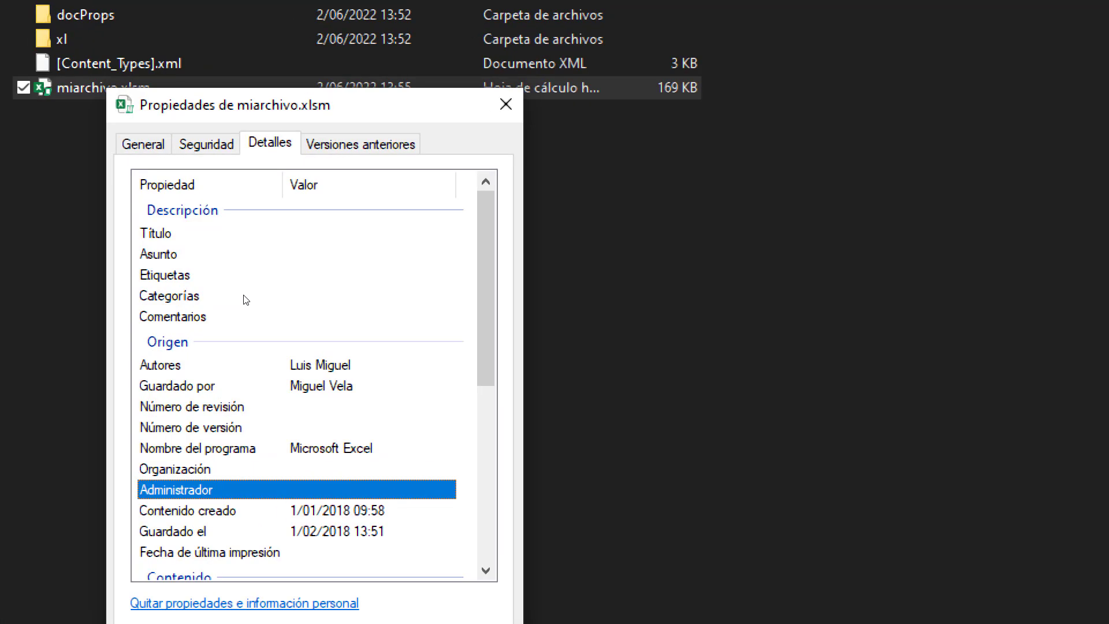
# Step: Examine the content creation and last saved dates in the details of miarchivo.xlsm, and close the properties
pyautogui.scroll(-5, 355, 298)
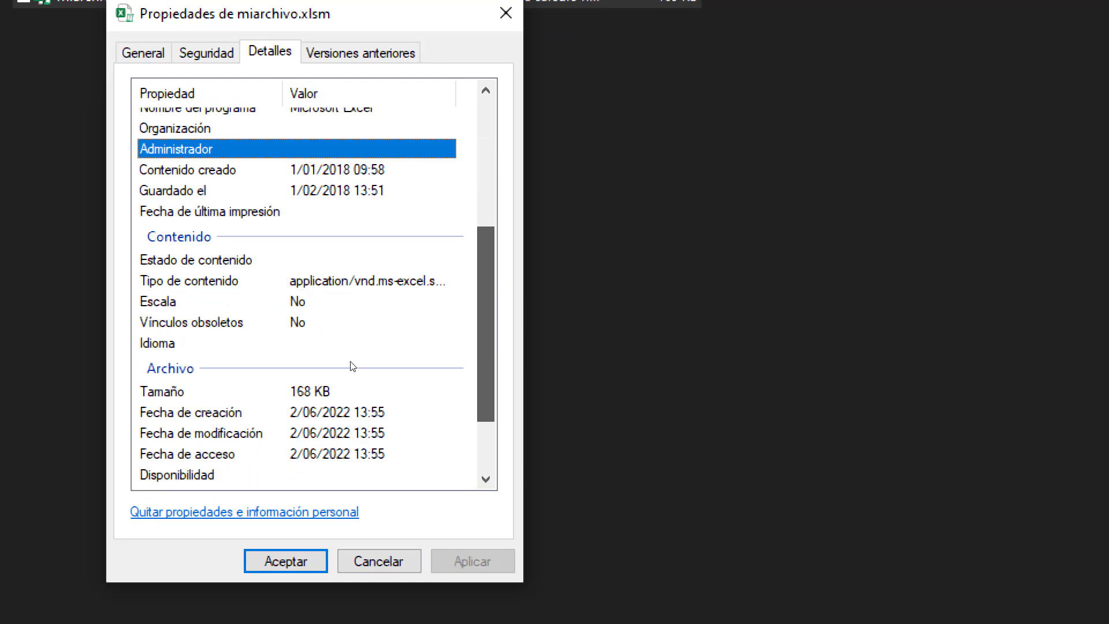
pyautogui.scroll(1, 354, 355)
pyautogui.scroll(1, 355, 352)
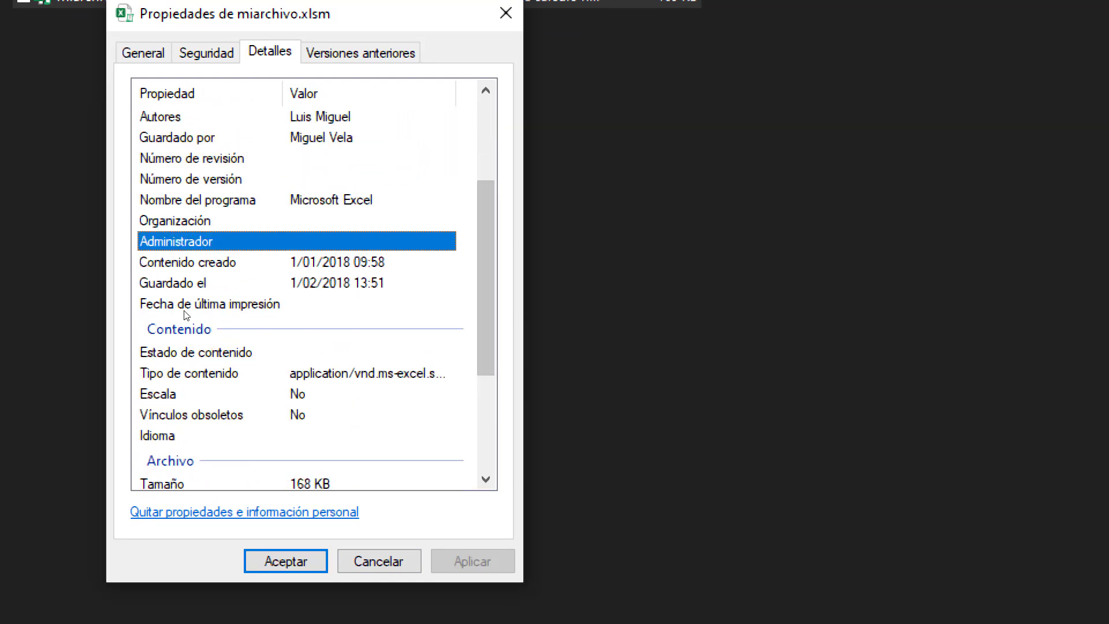
pyautogui.press('Down')
pyautogui.press('Down')
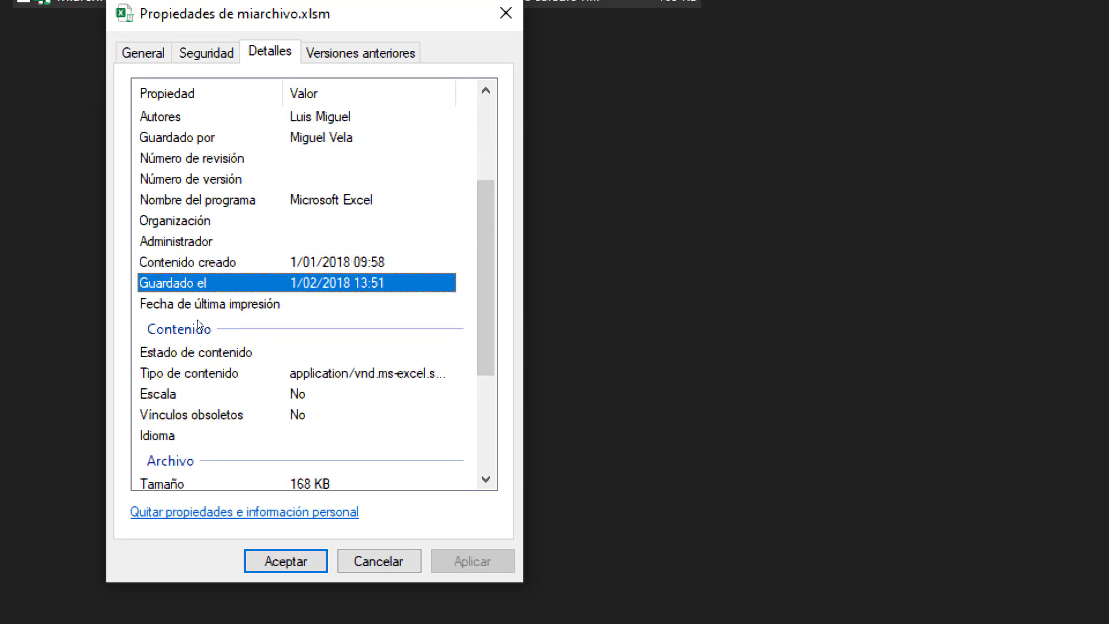
pyautogui.press('Up')
pyautogui.press('Down')
pyautogui.press('Up')
pyautogui.press('Down')
pyautogui.press('Up')
pyautogui.press('Down')
pyautogui.press('Up')
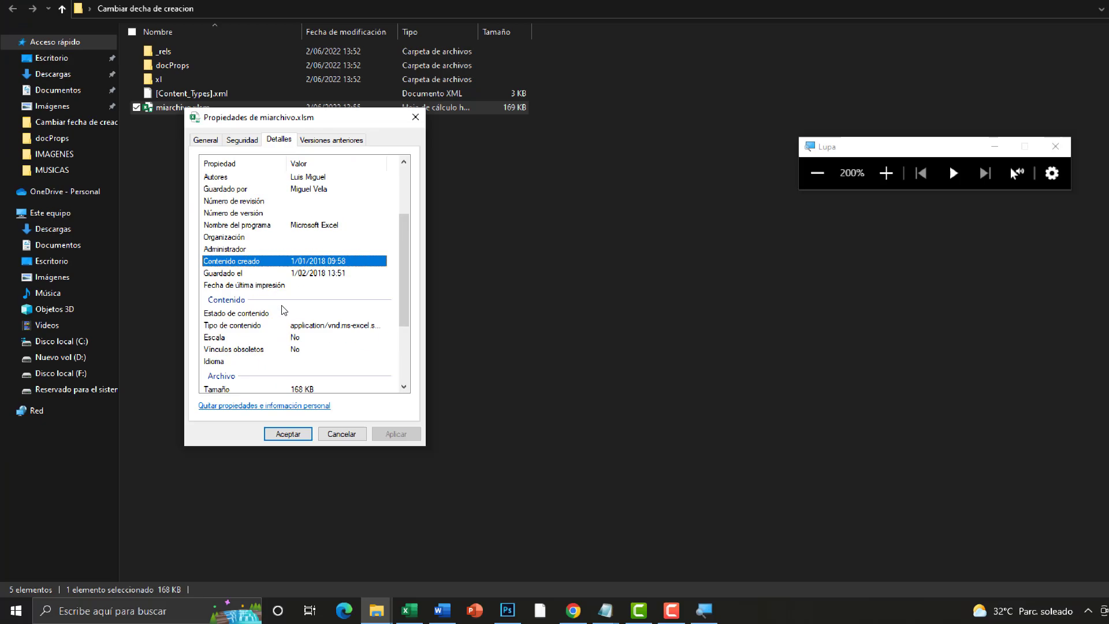
pyautogui.click(358, 188)
# Step: Delete the _rels, docProps and xl folders and [Content_Types].xml, keeping only miarchivo.xlsm, and close the folder window
pyautogui.click(147, 127)
pyautogui.keyDown('shift'); pyautogui.click(148, 162); pyautogui.keyUp('shift')
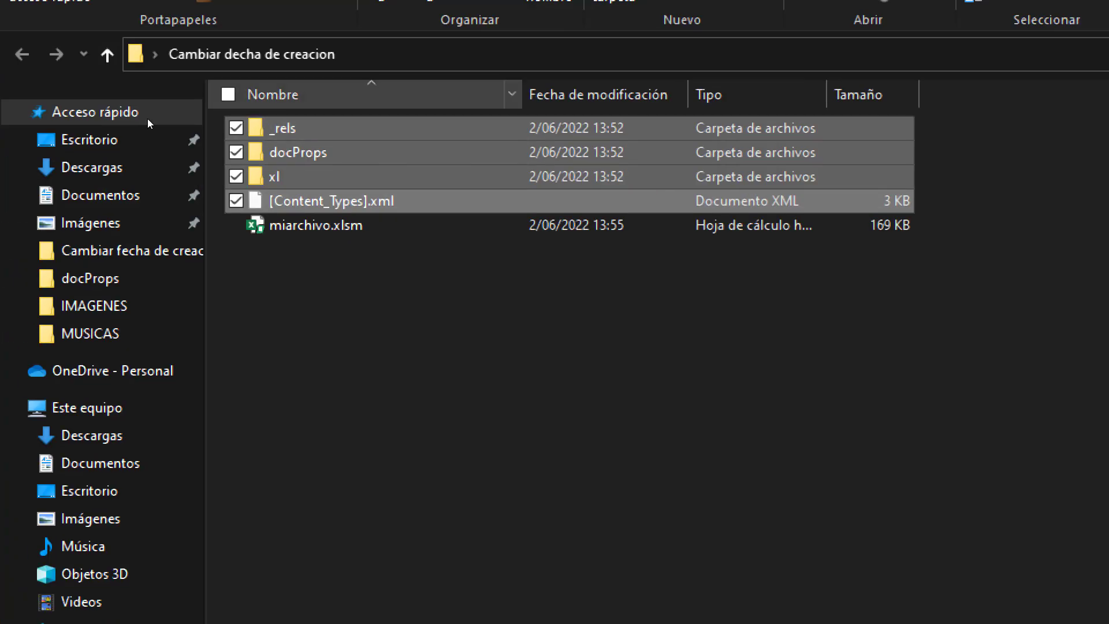
pyautogui.press('Delete')
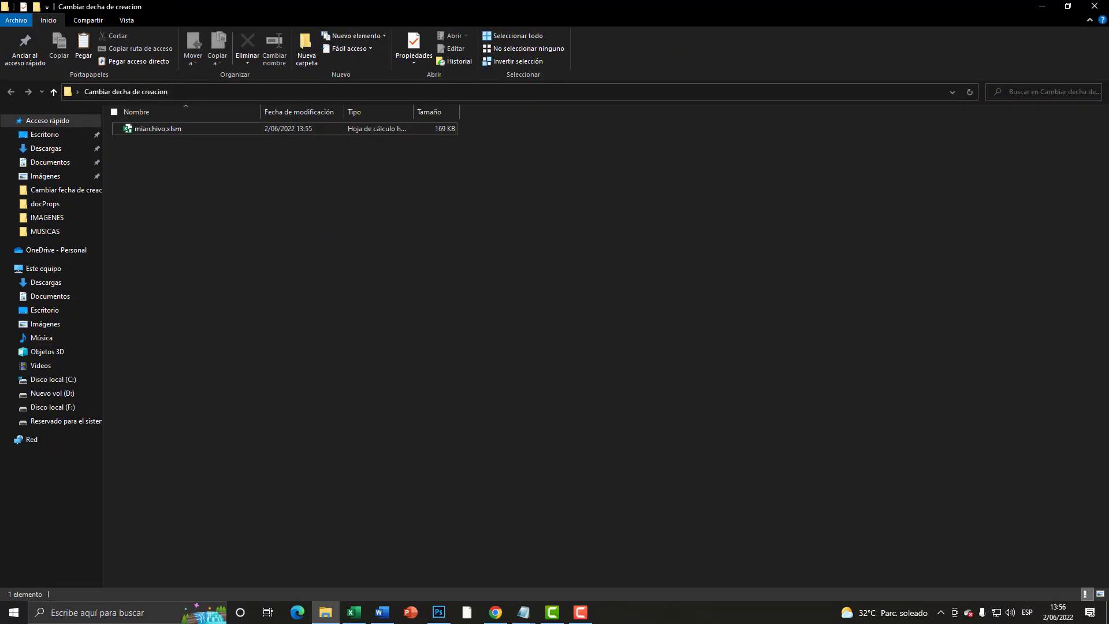
pyautogui.click(1094, 6)
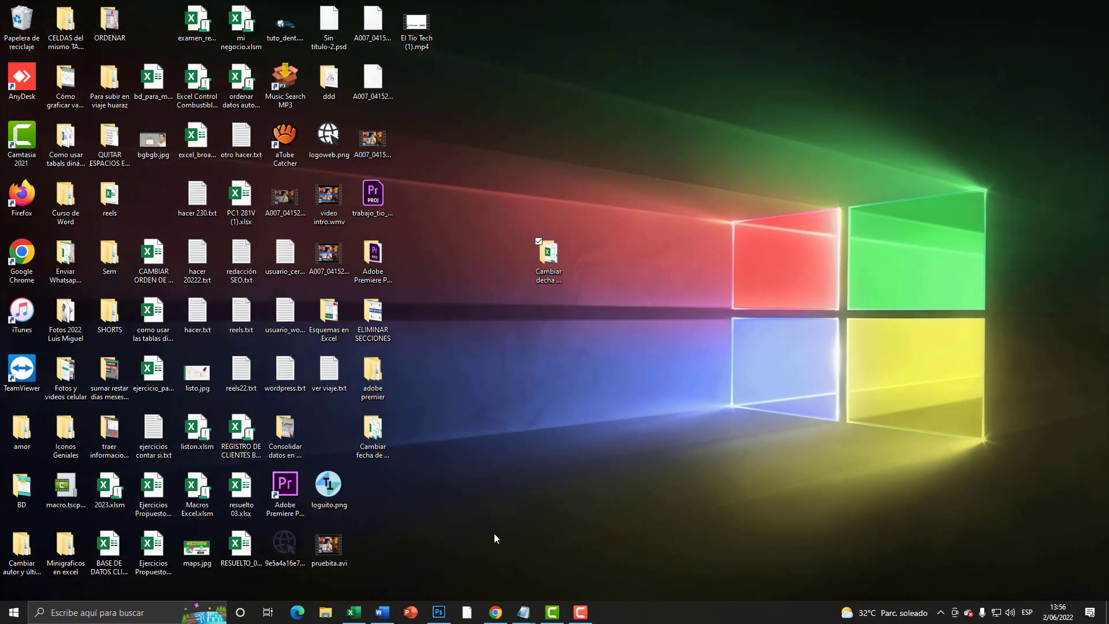
# Step: Switch to miarchivo.xlsm in Excel and leave its file information to return to the BD sheet
pyautogui.click(354, 613)
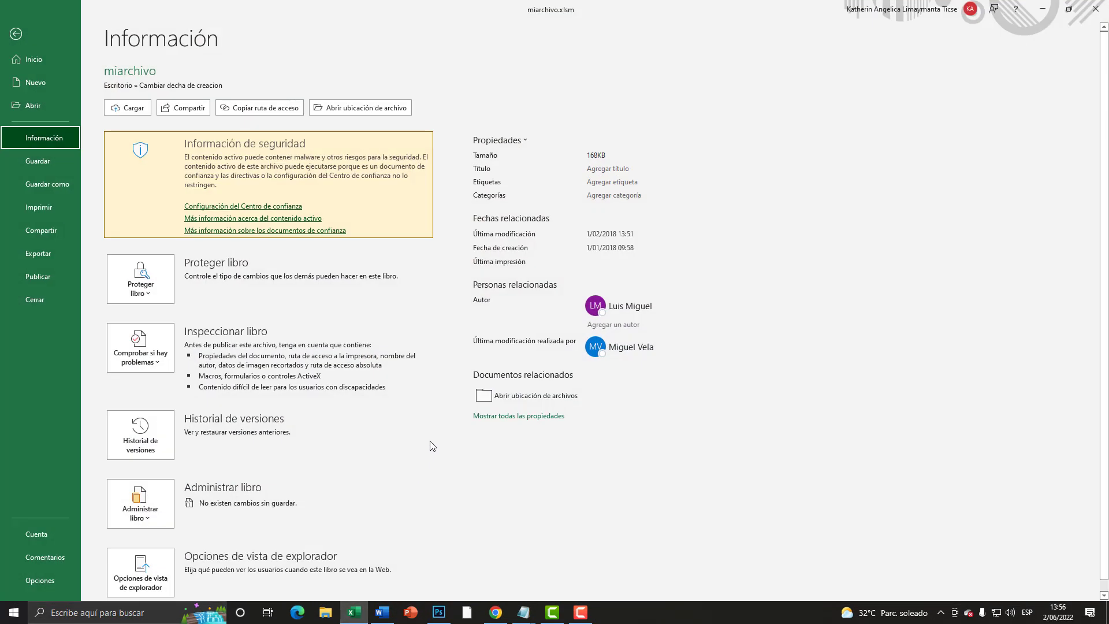
pyautogui.press('Escape')
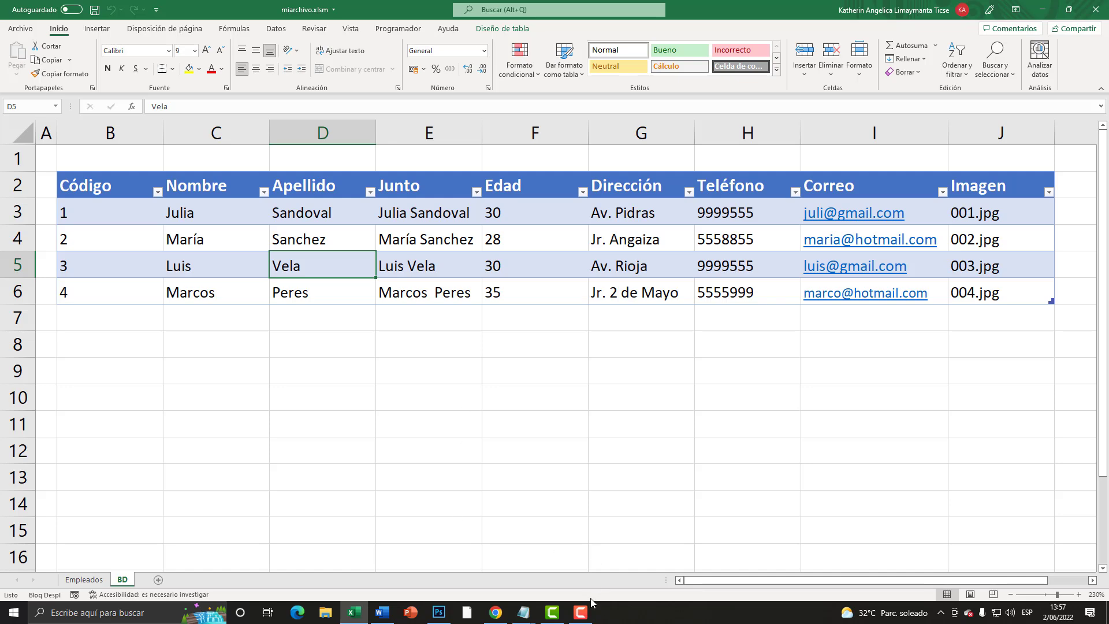
pyautogui.click(580, 611)
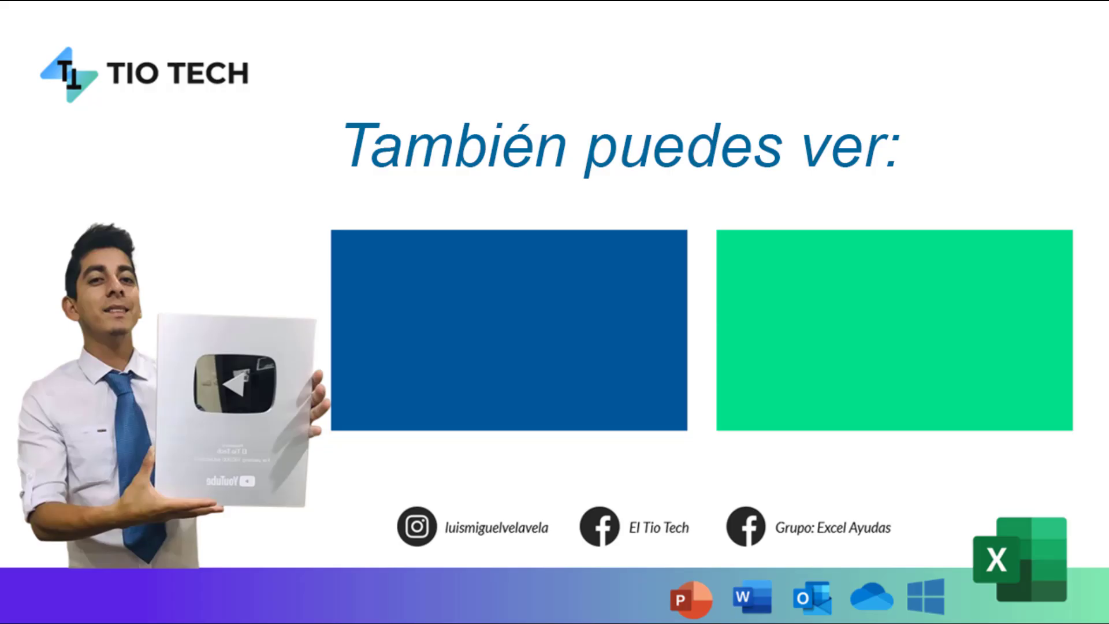